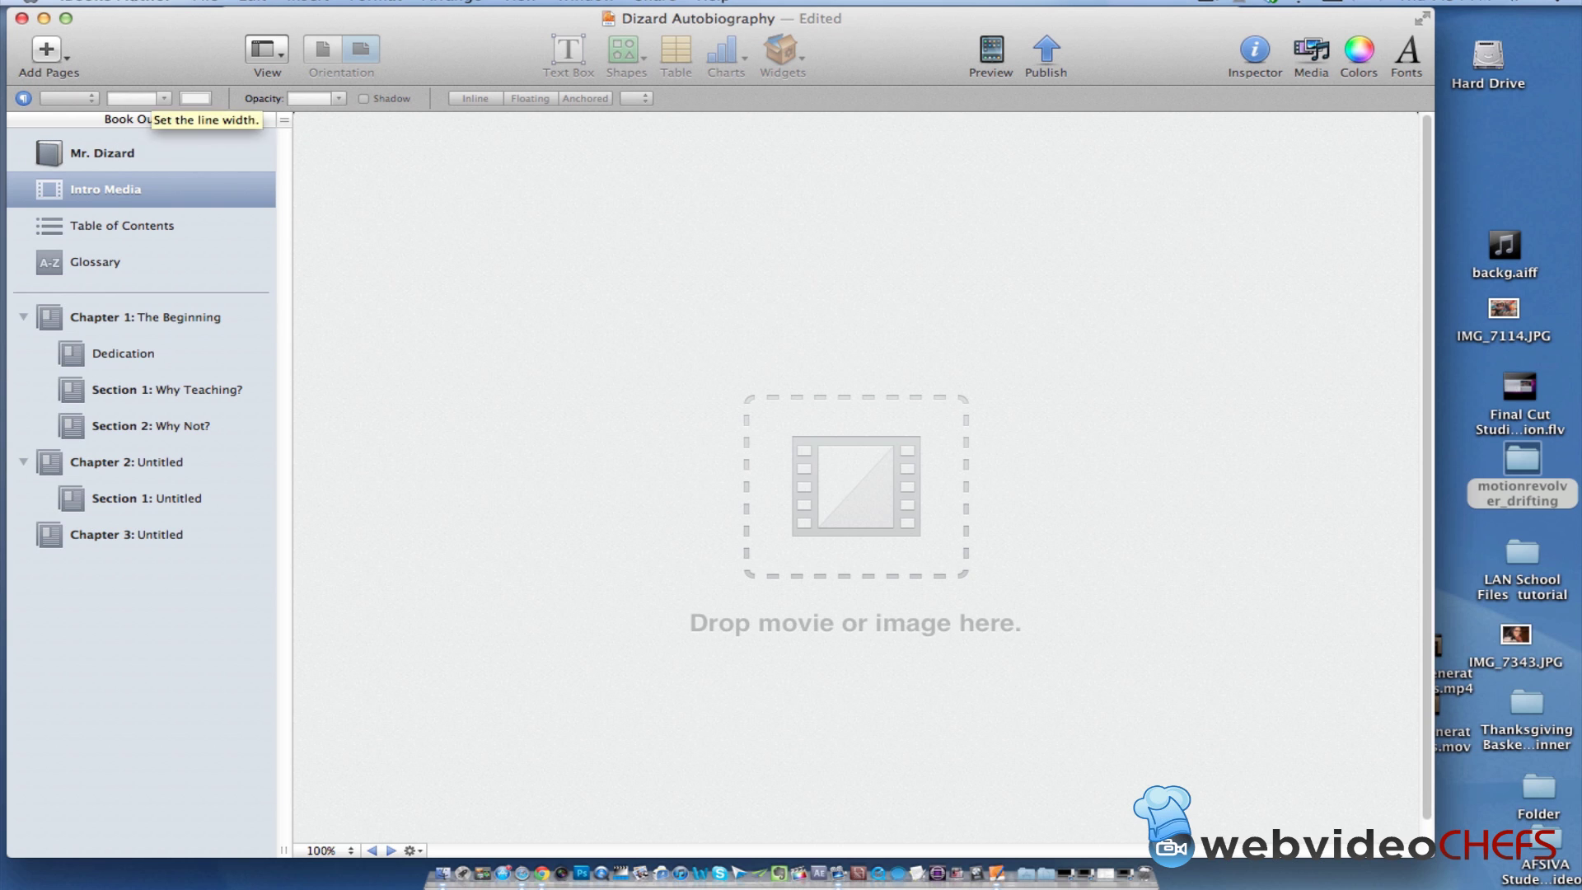
- Glance at the iBooks Author menu, then bring up the Mac App Store from the Dock
click(115, 1)
key(Escape)
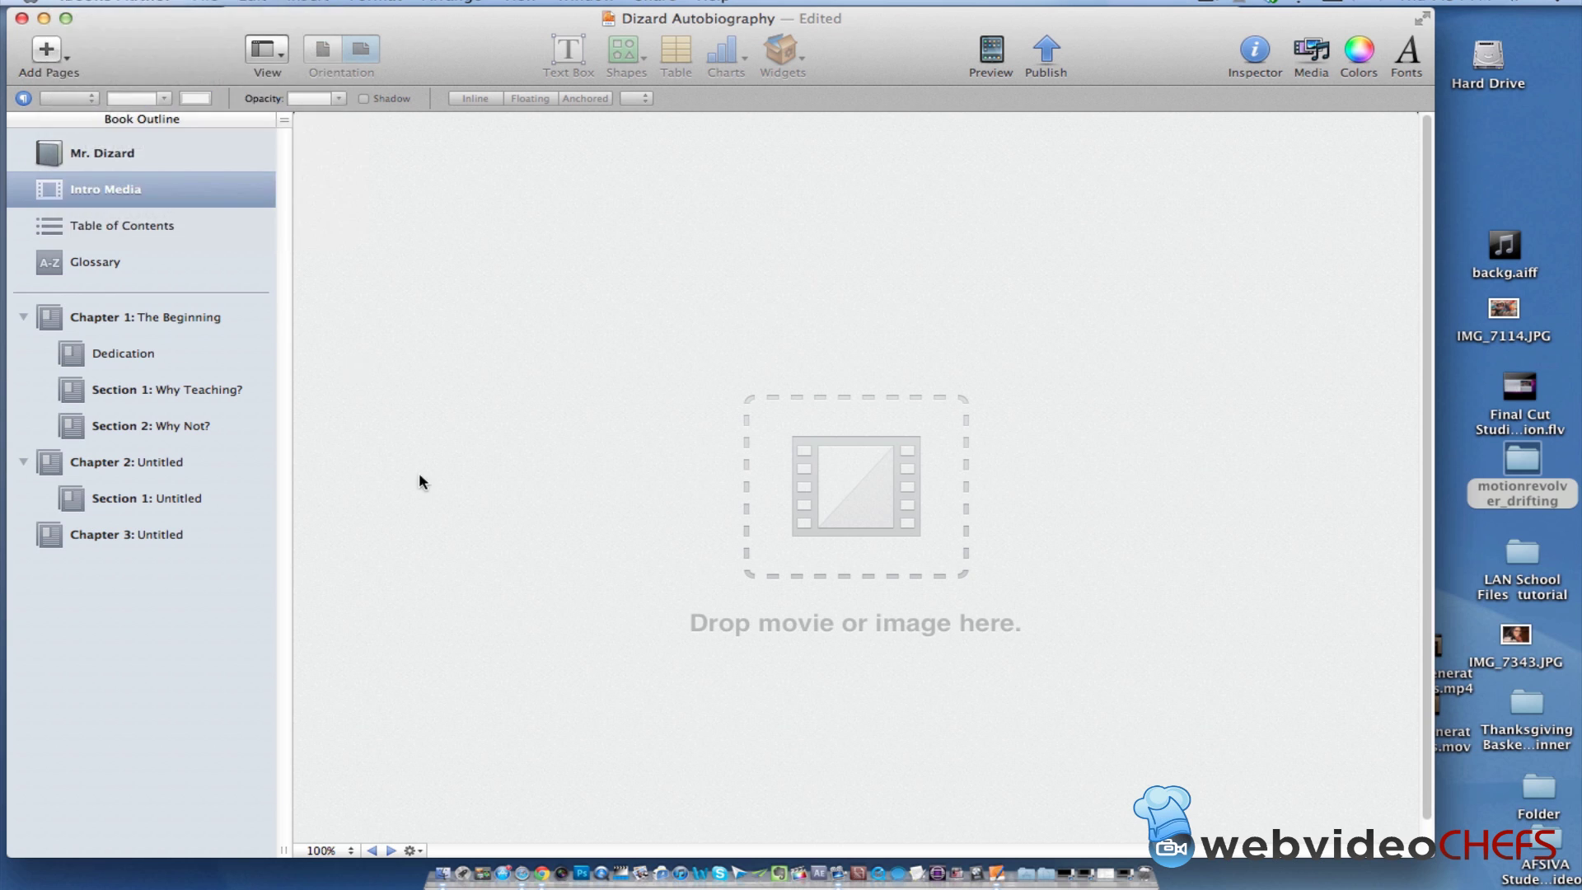
click(504, 865)
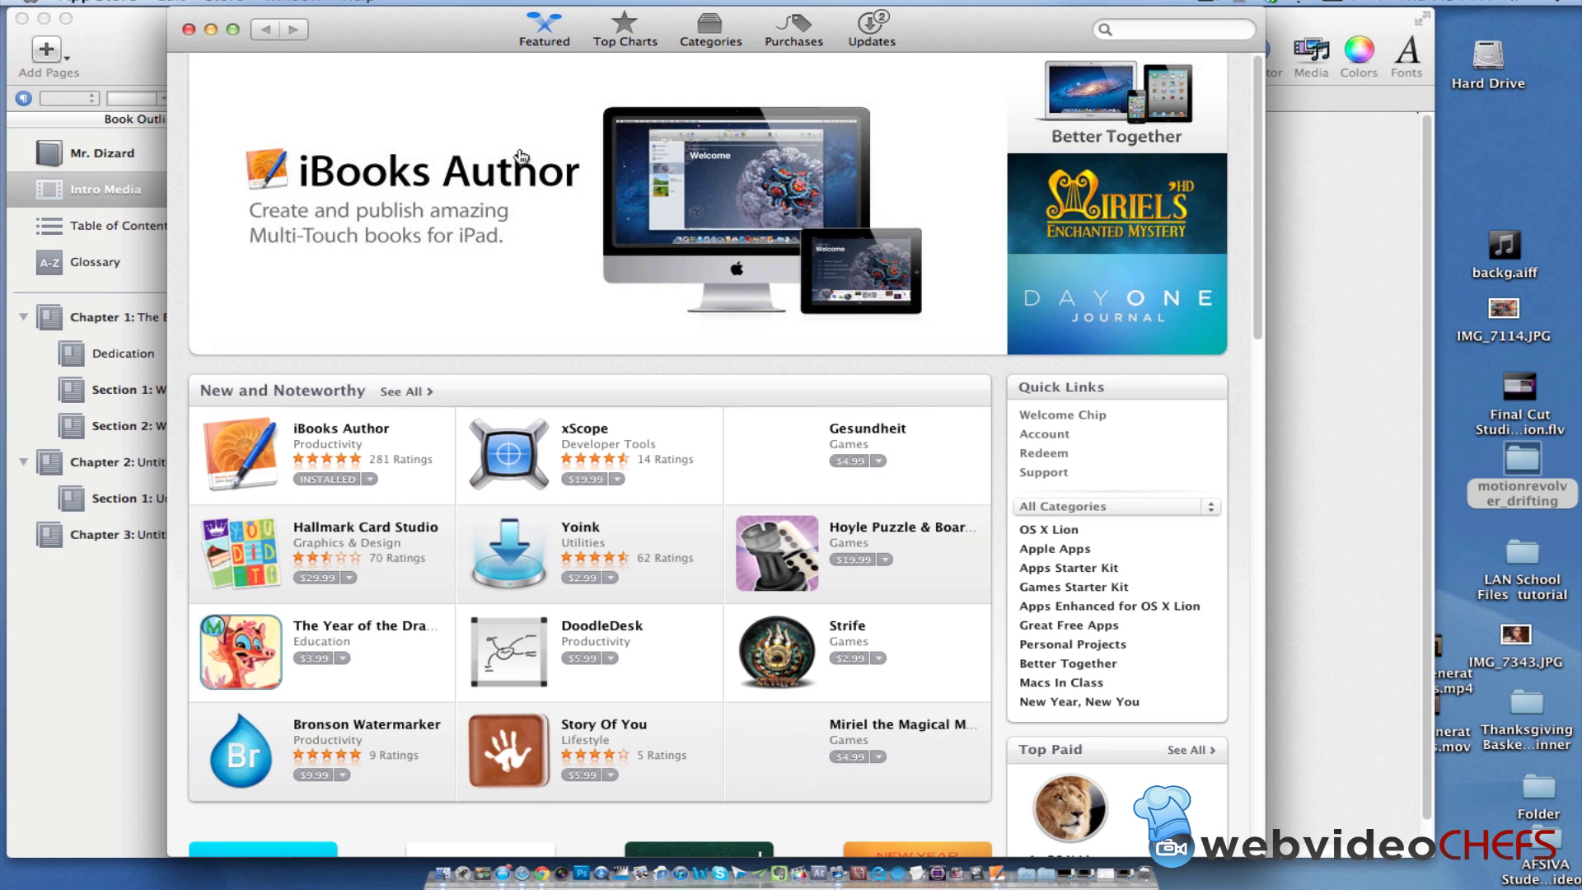
- Browse the iBooks Author product page and its sharing options, then close the App Store
click(545, 190)
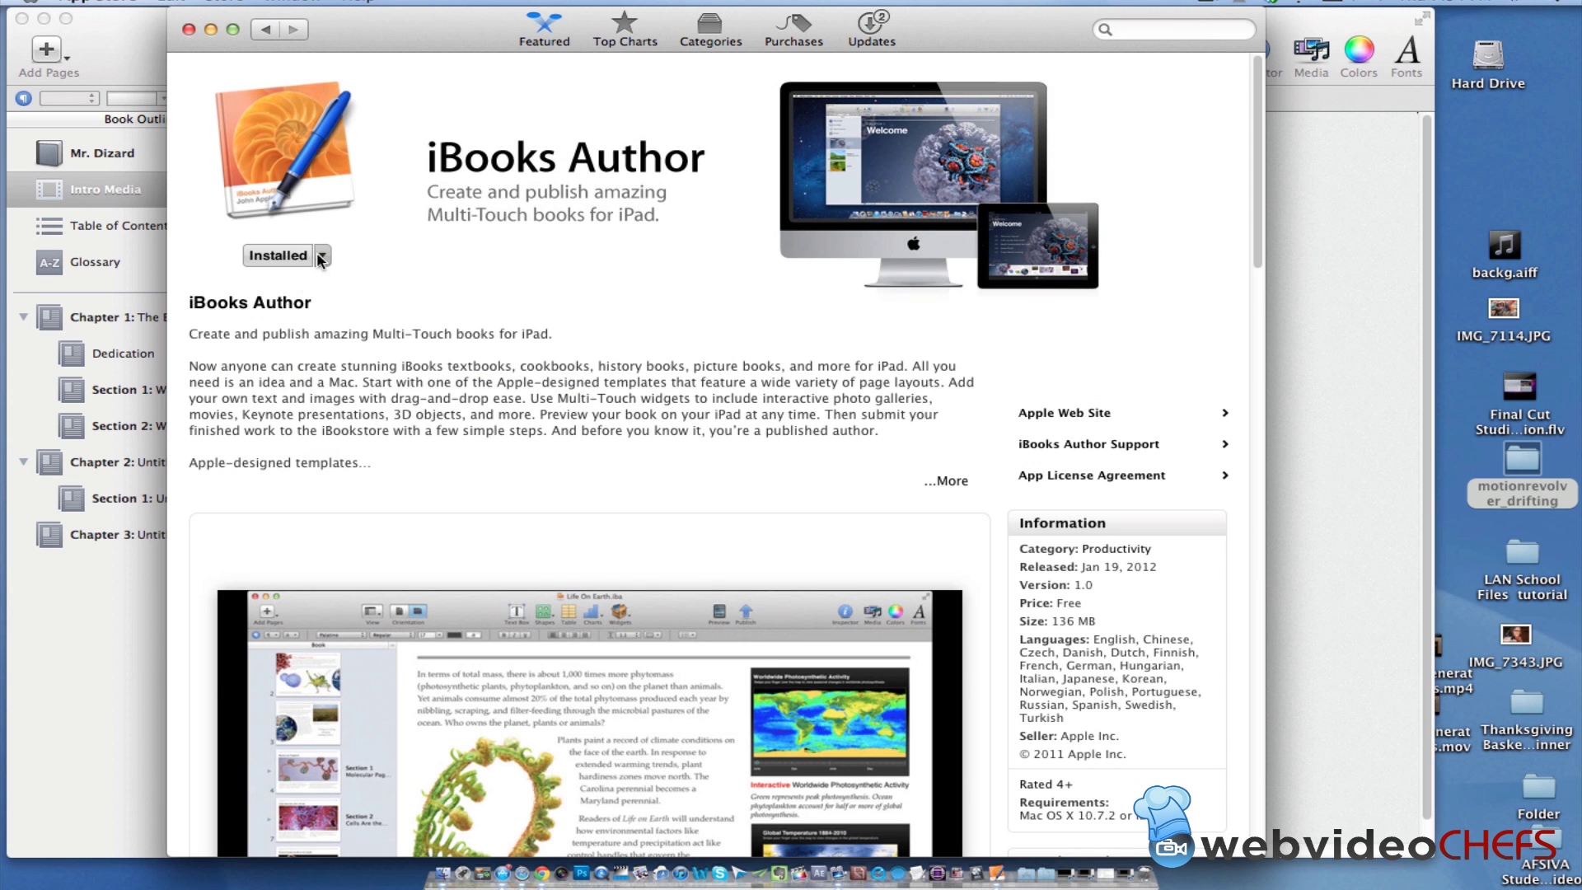
click(323, 255)
key(Escape)
drag(1257, 168, 1243, 231)
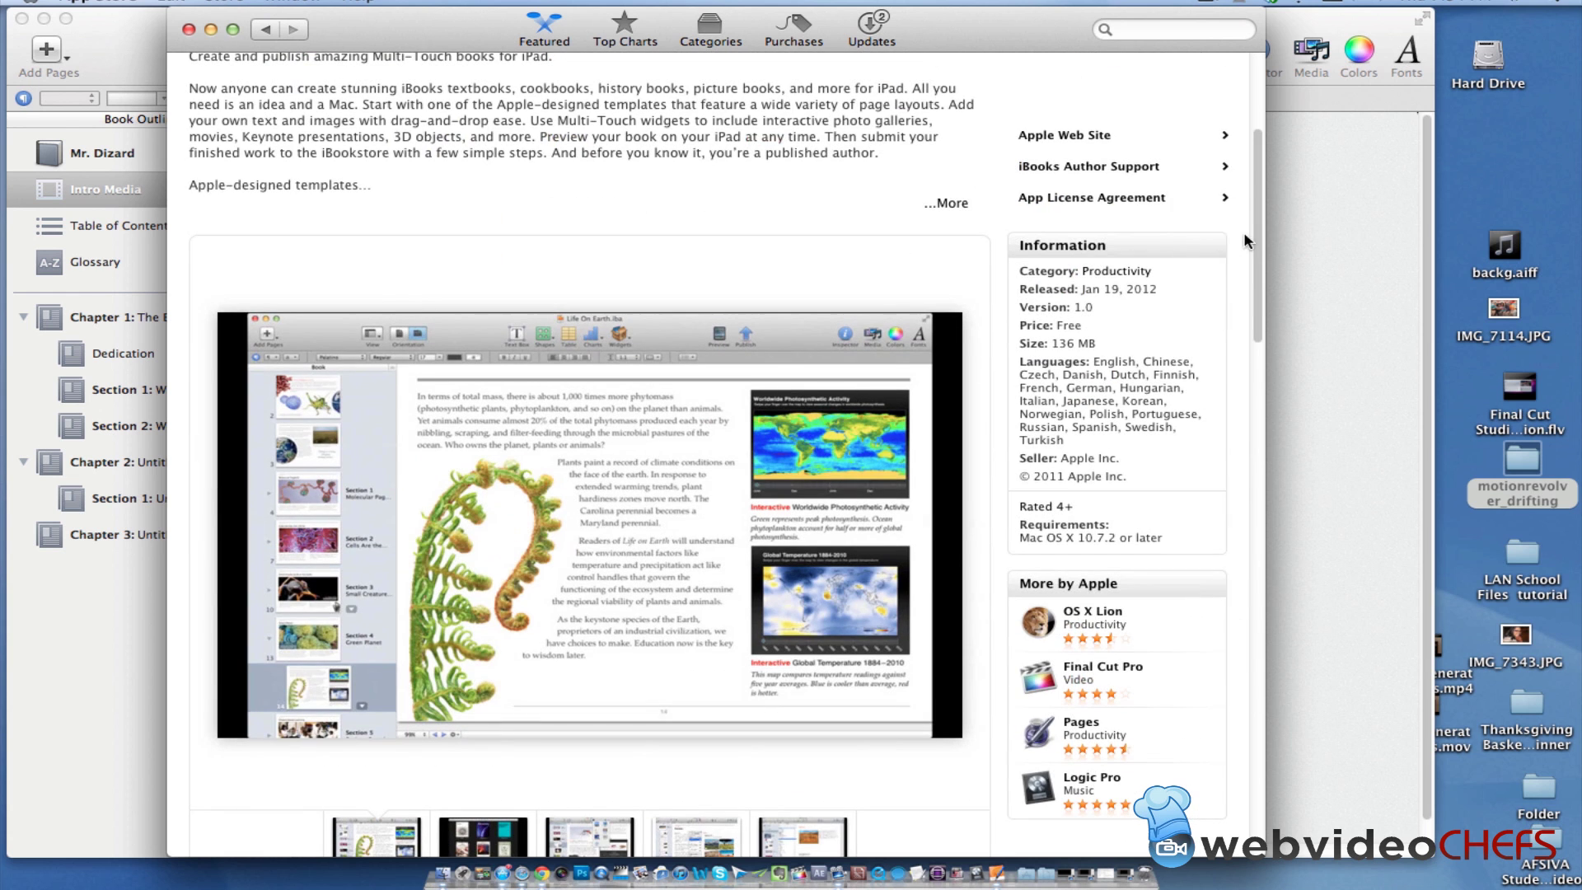
click(188, 30)
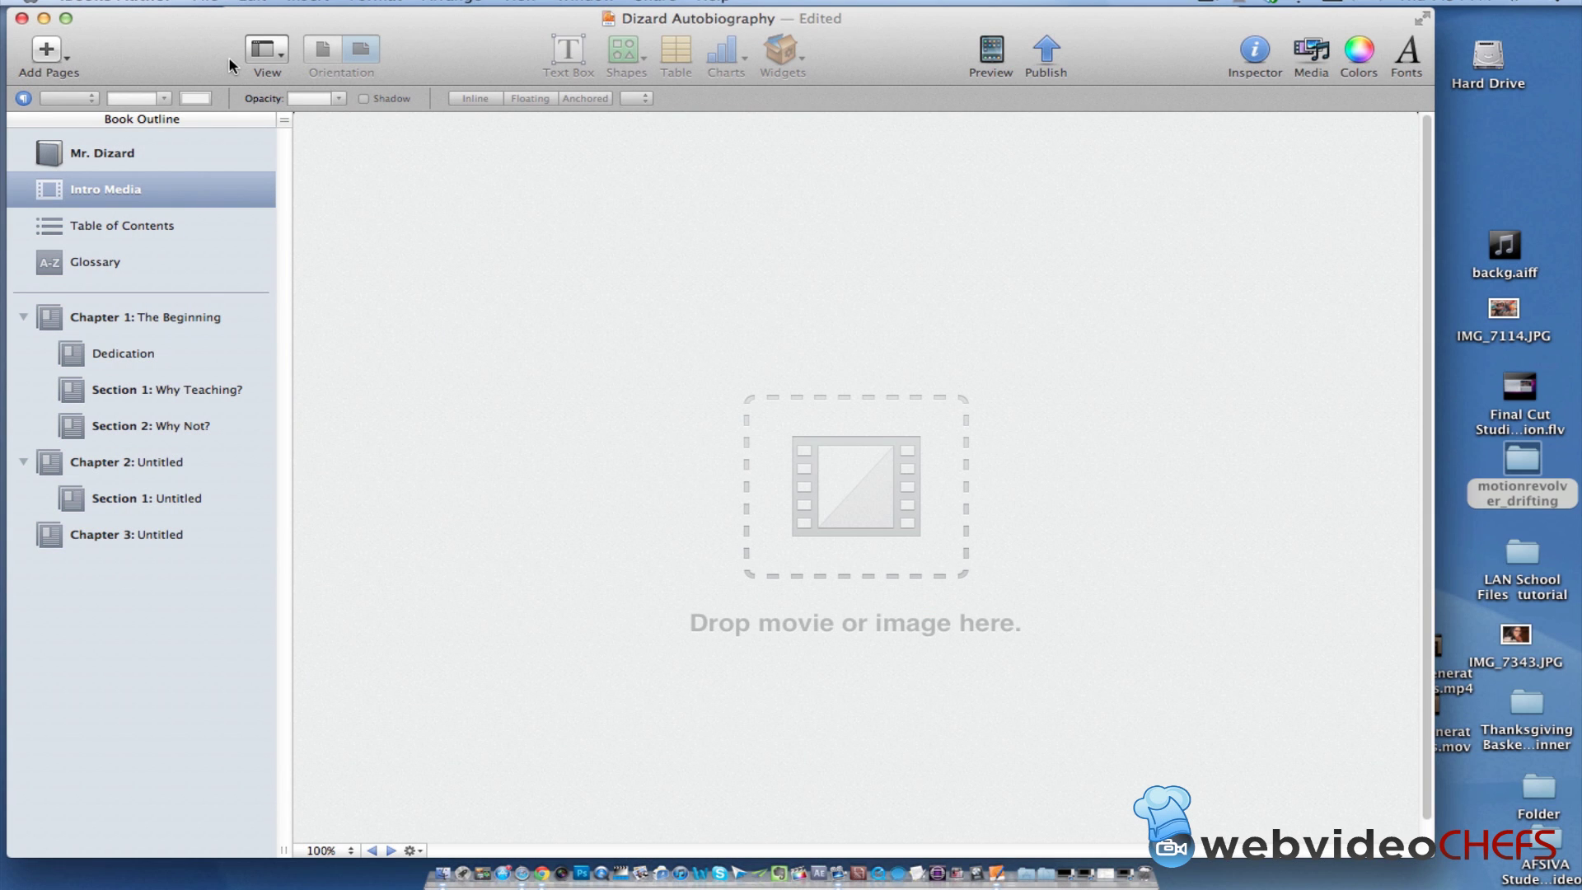
click(115, 2)
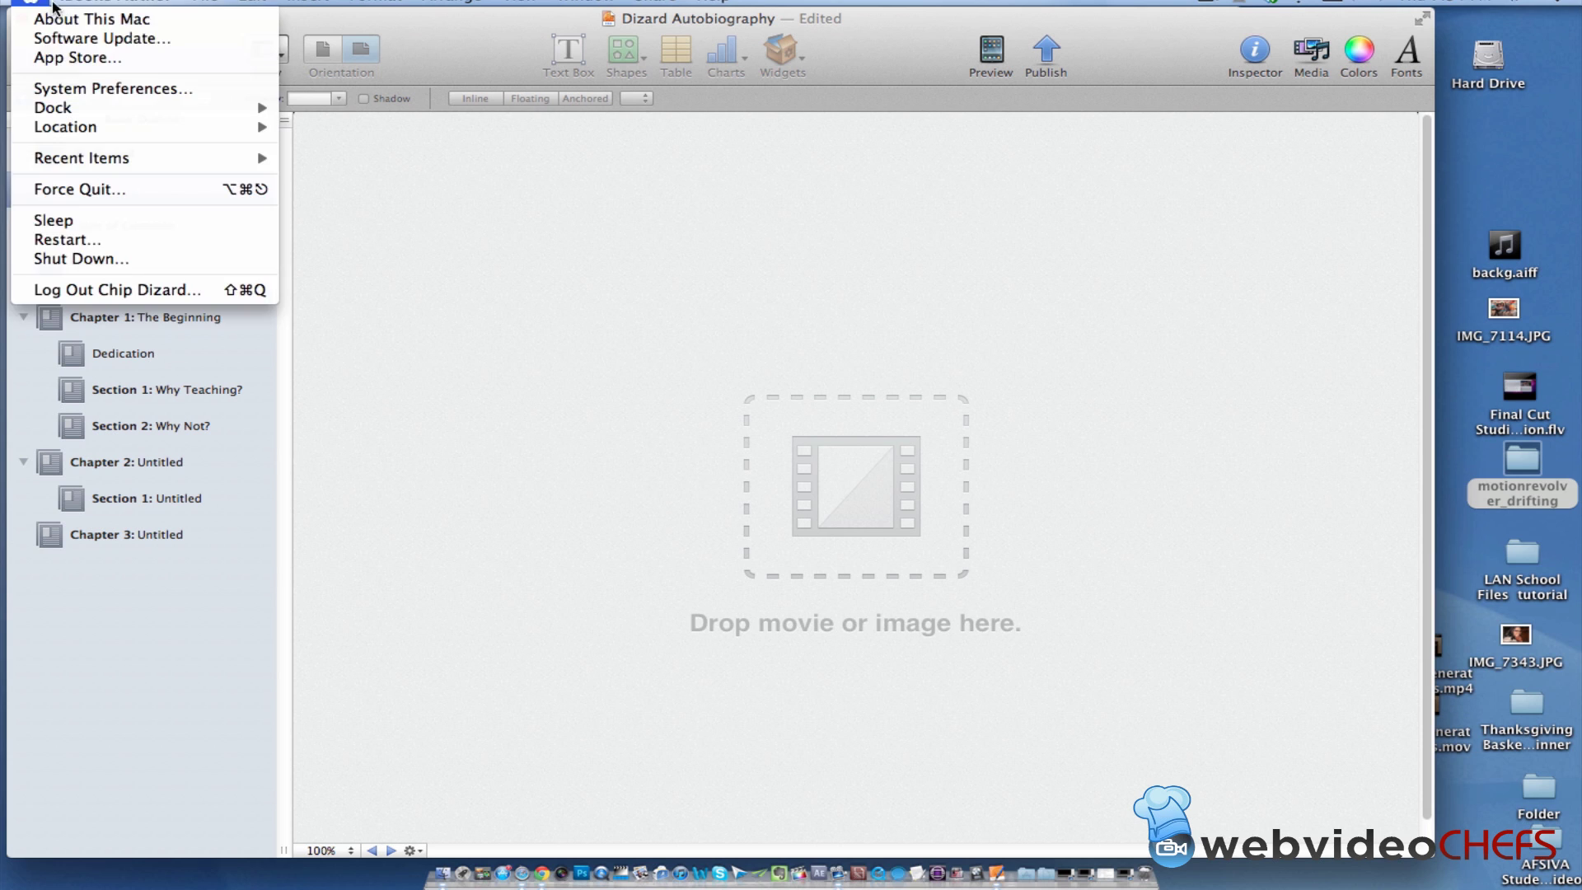
click(47, 19)
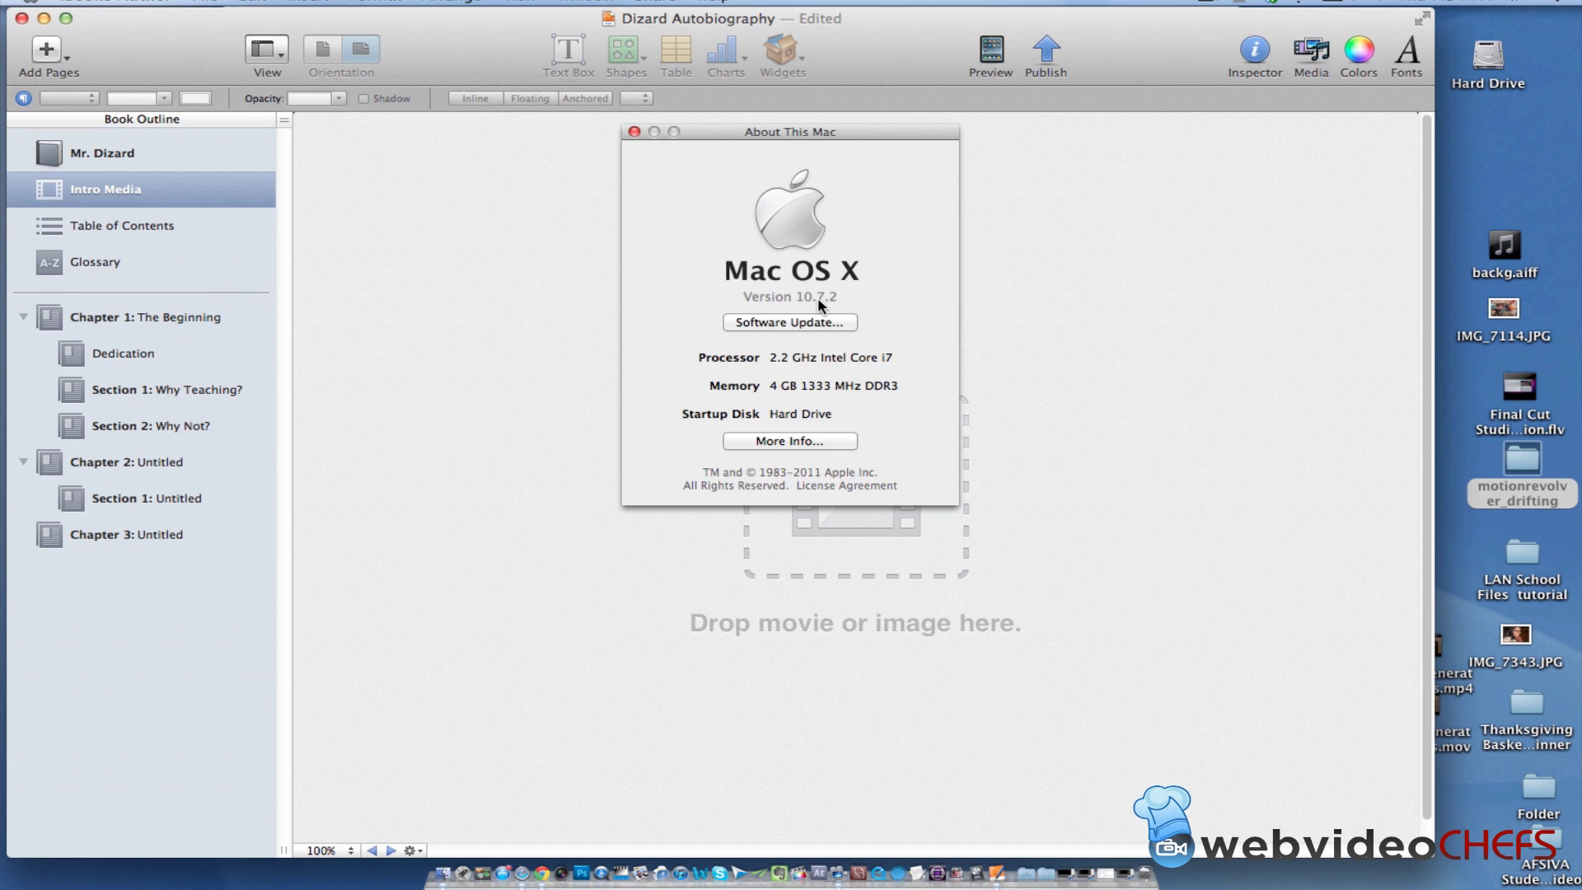
click(635, 132)
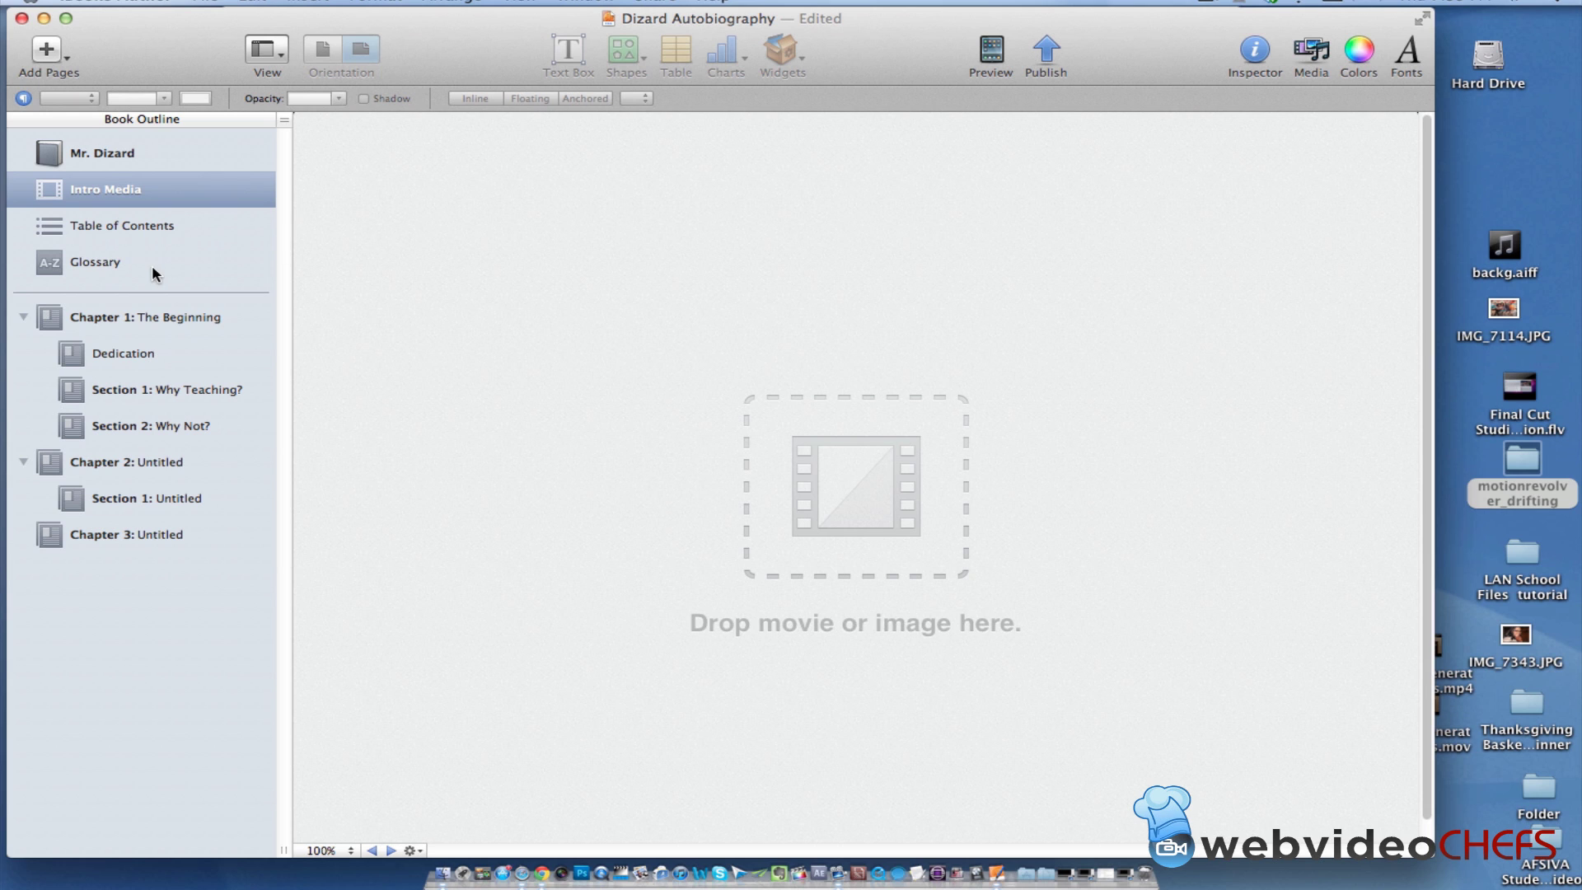
- Look at the empty Glossary, go to Chapter 1: The Beginning, and preview the widget choices
click(100, 261)
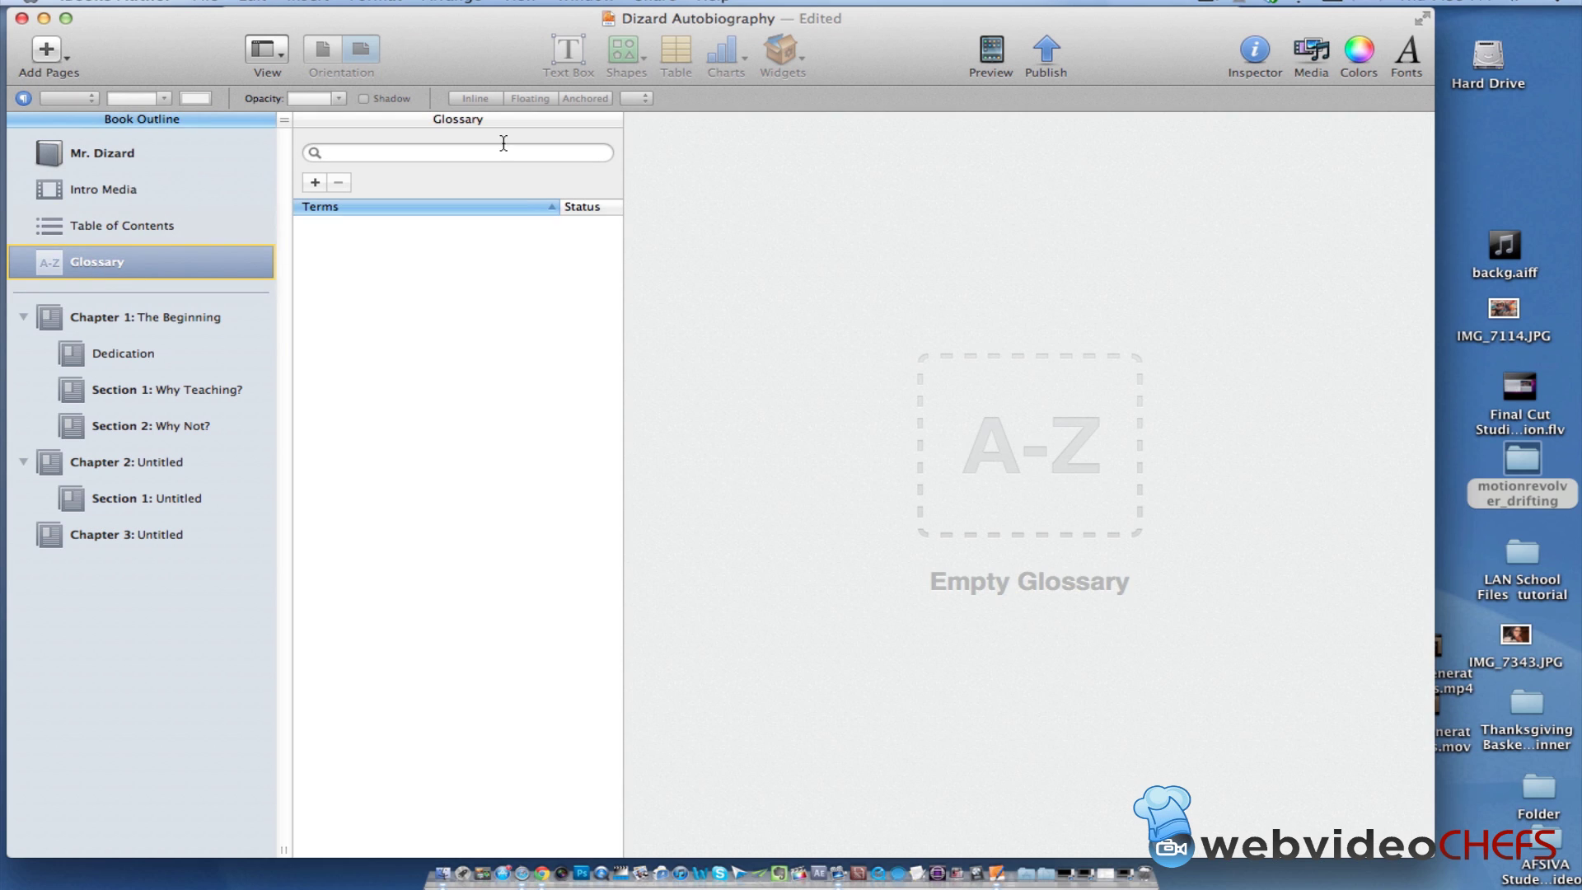
click(195, 320)
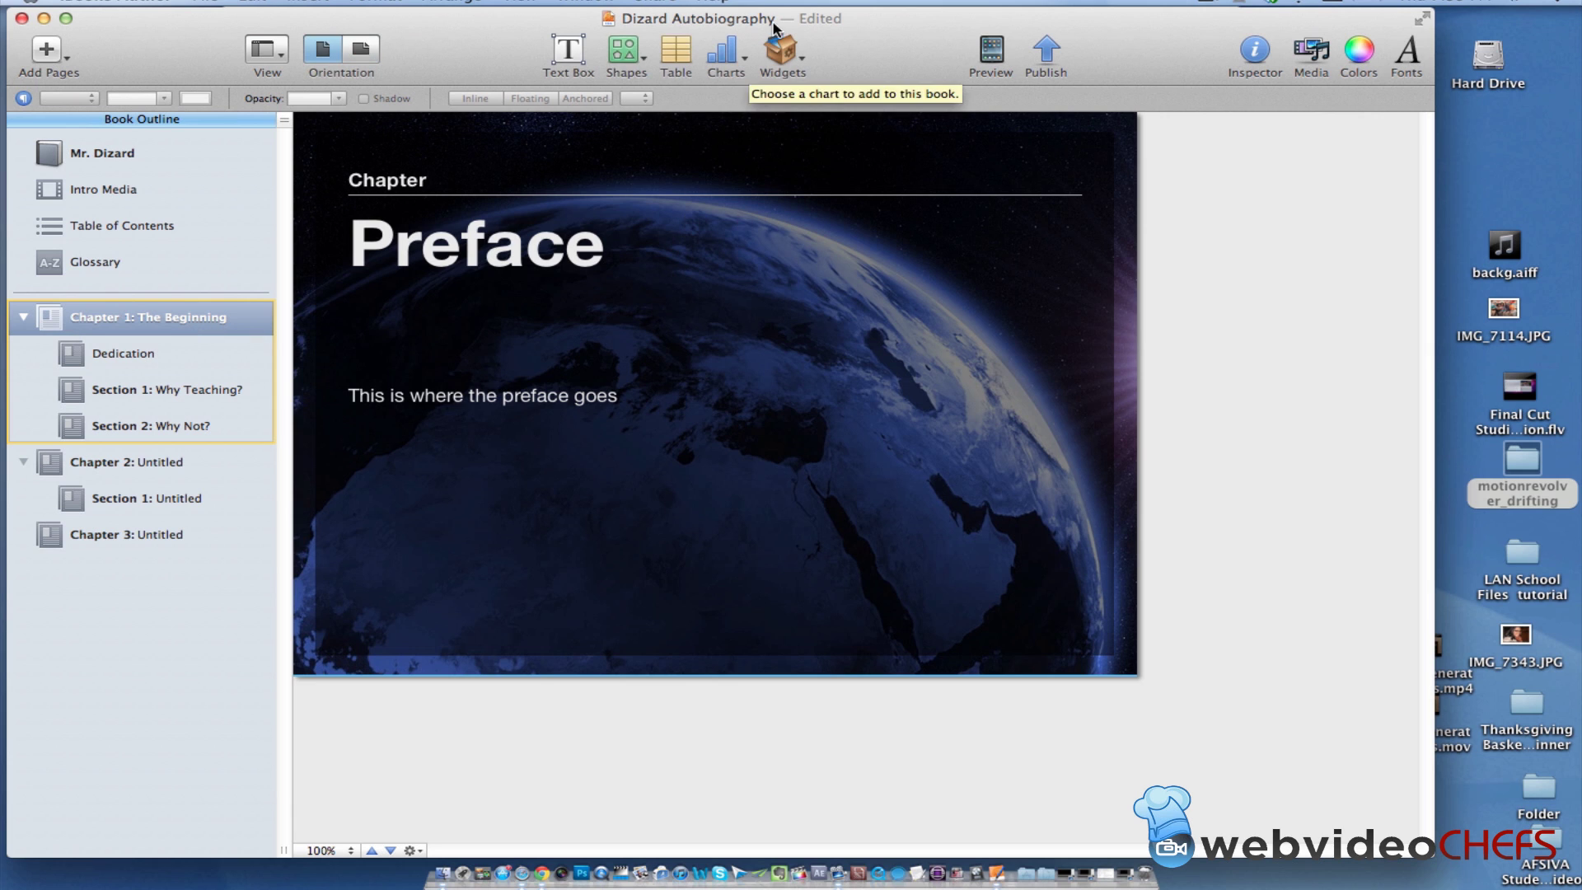
click(781, 50)
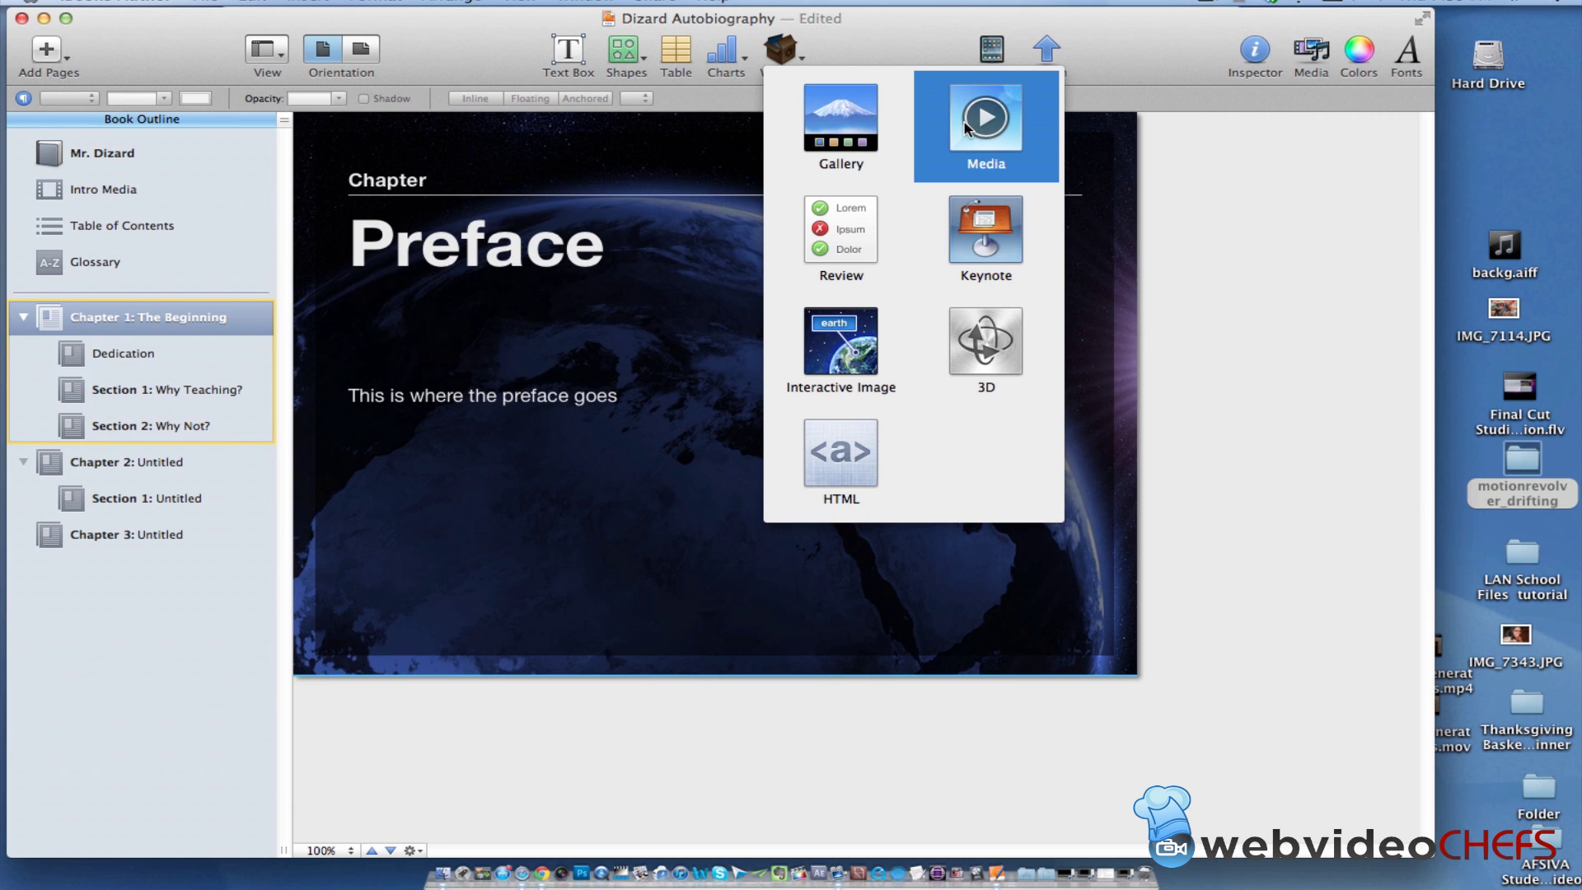
click(887, 37)
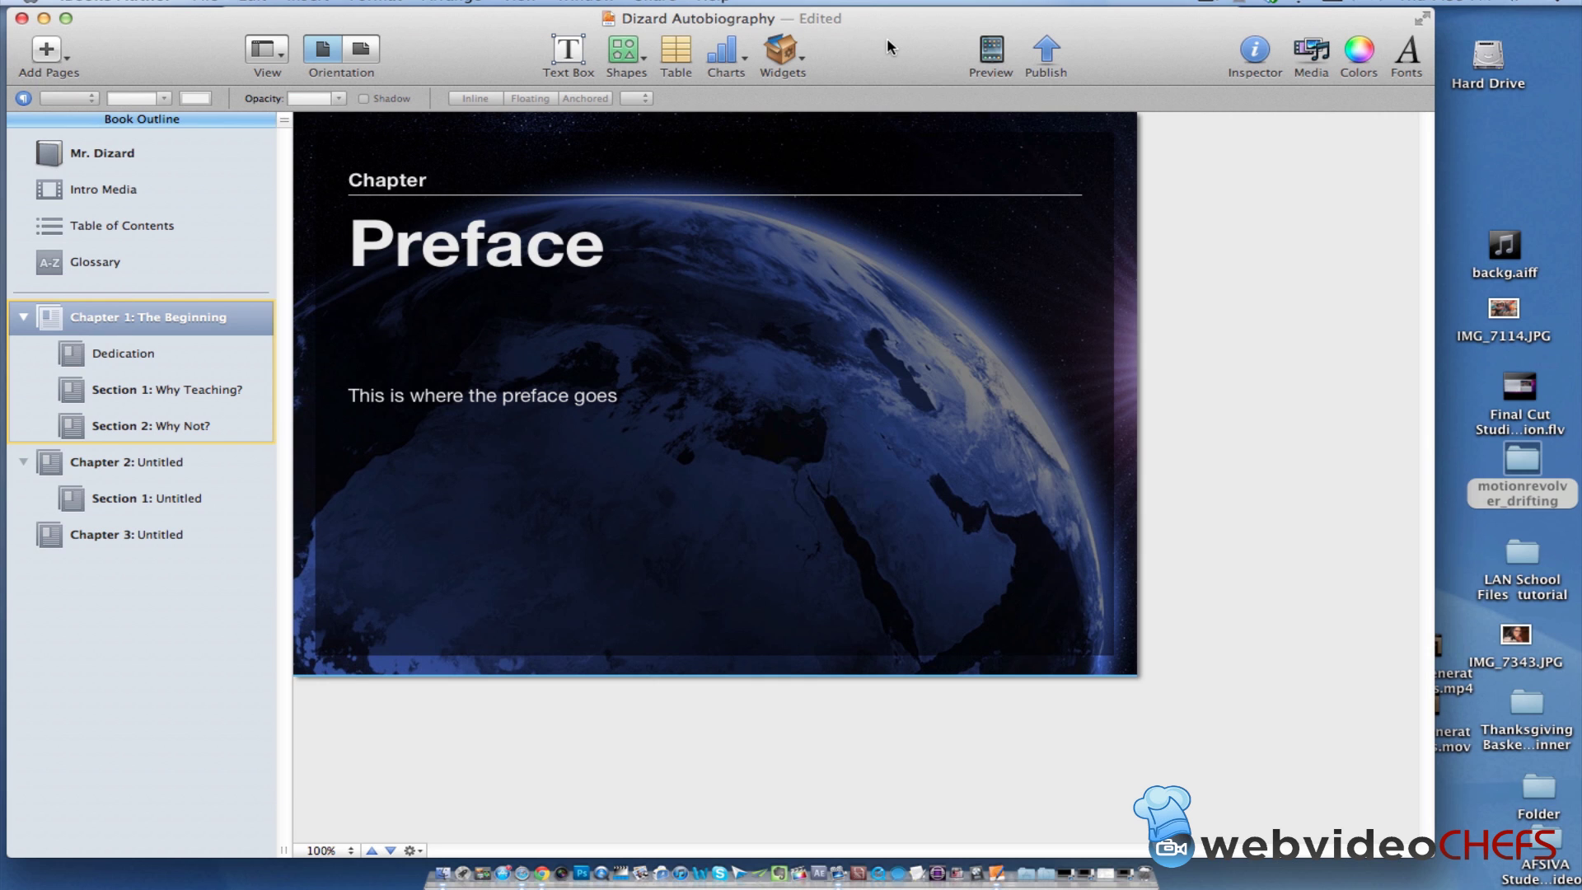
- On the Mr. Dizard cover page, delete the cover photo and undo the deletion
click(127, 156)
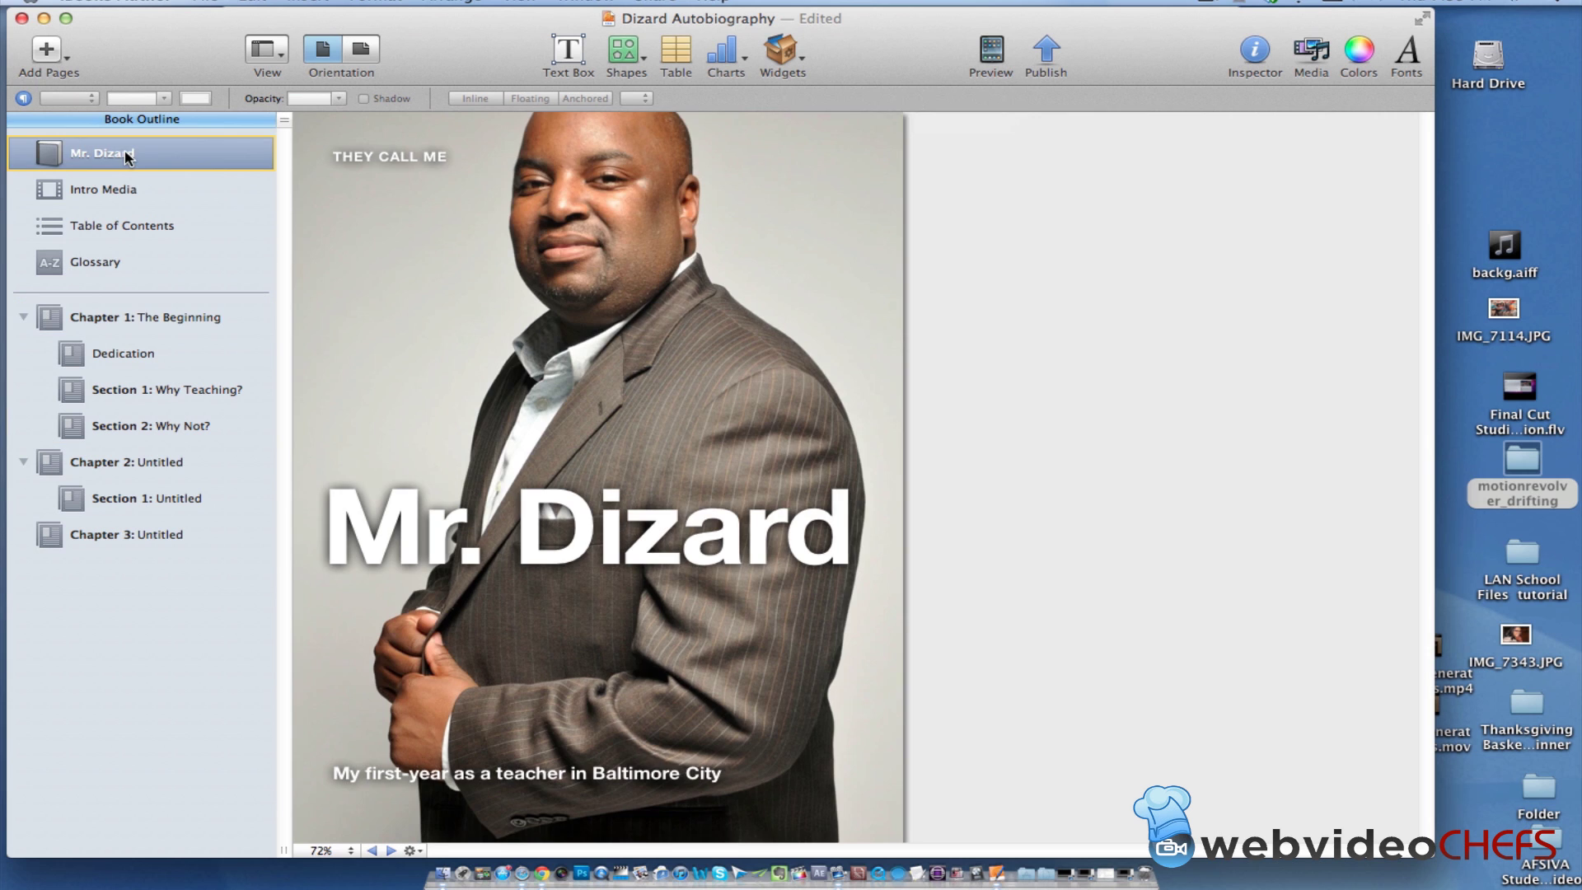
click(699, 300)
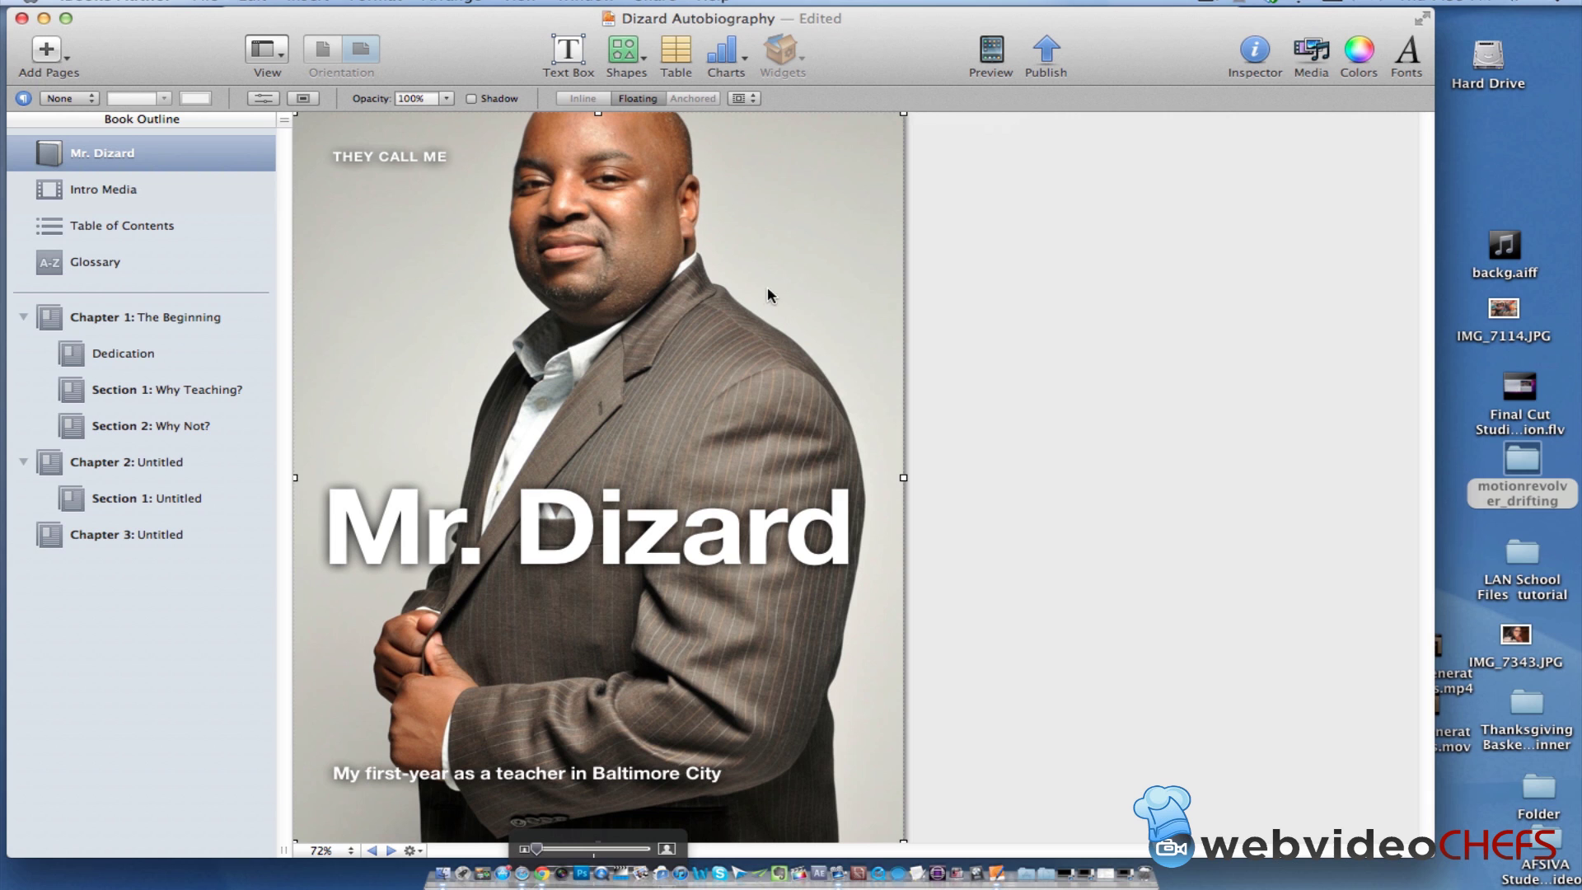
key(Delete)
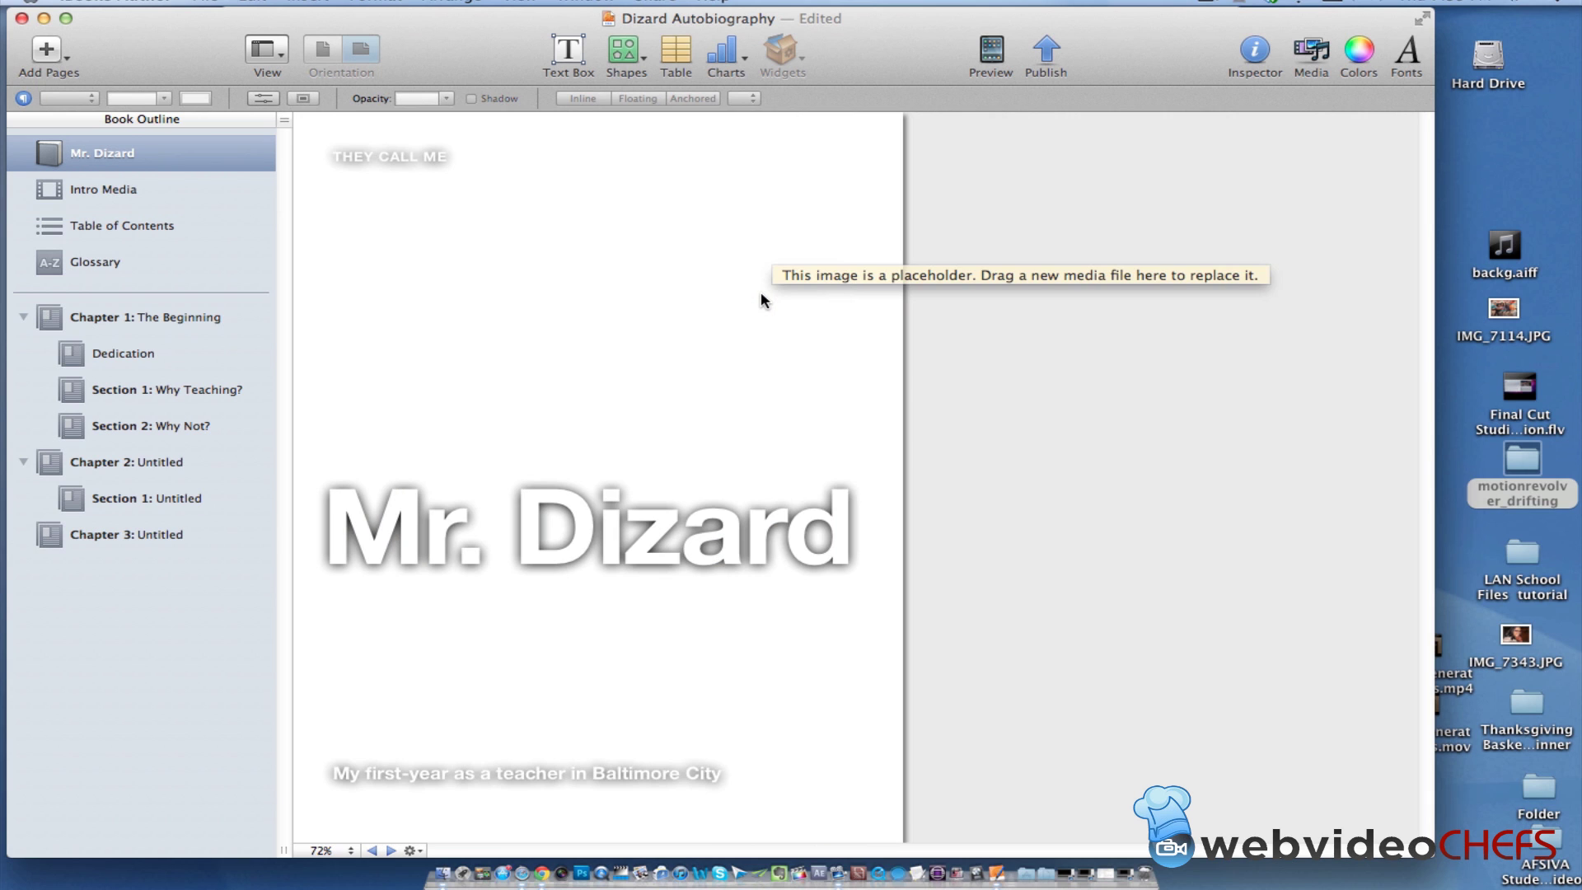
key(super+z)
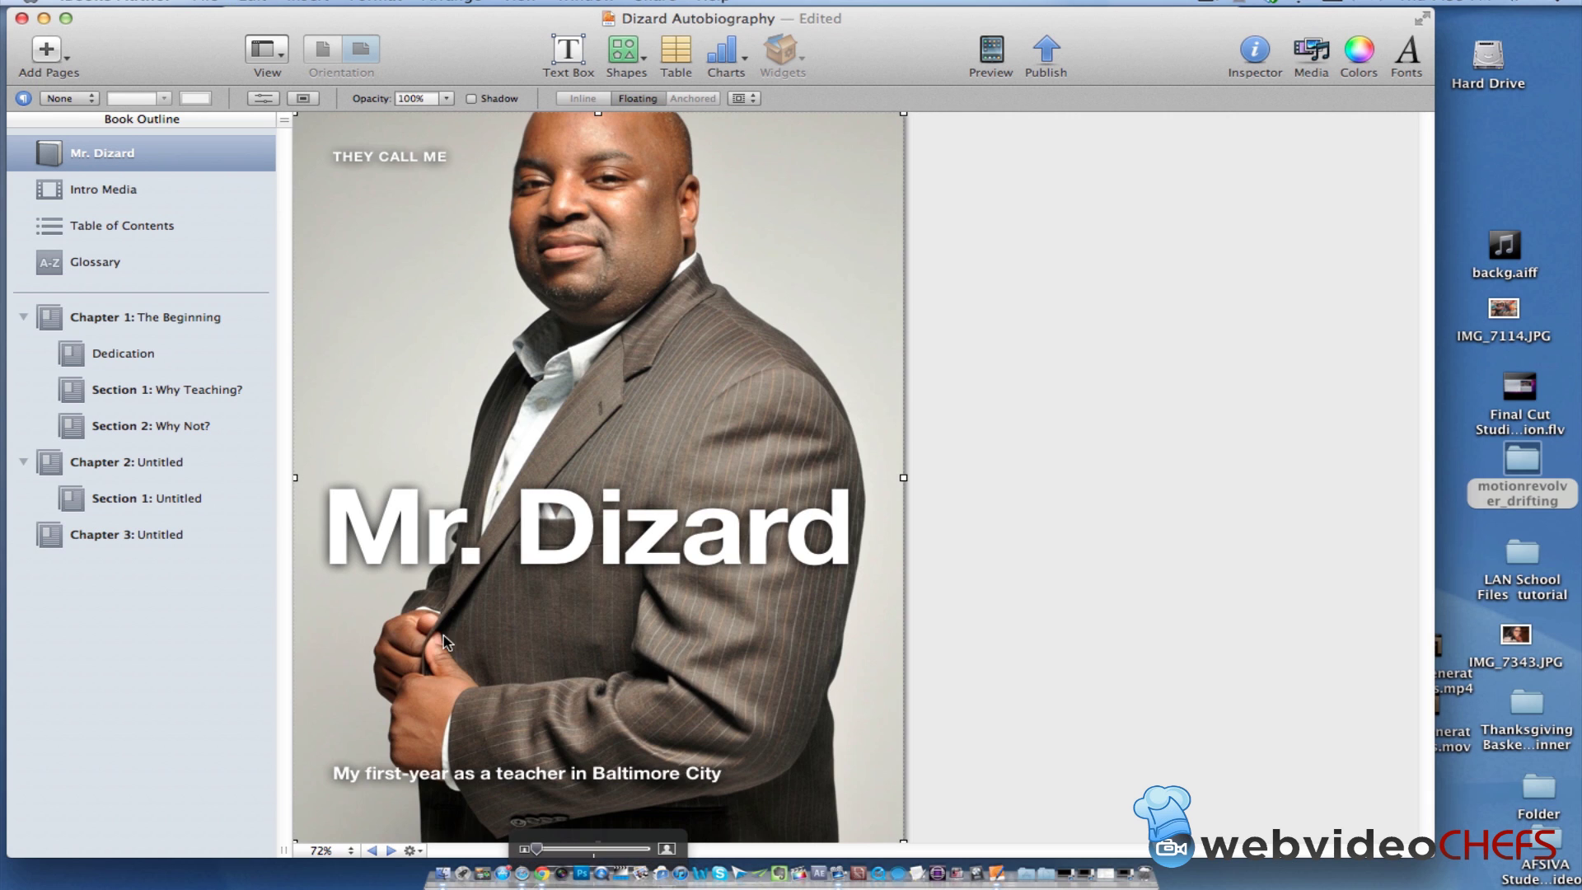
- Look at the new-book template choices and cancel without creating a book
click(216, 5)
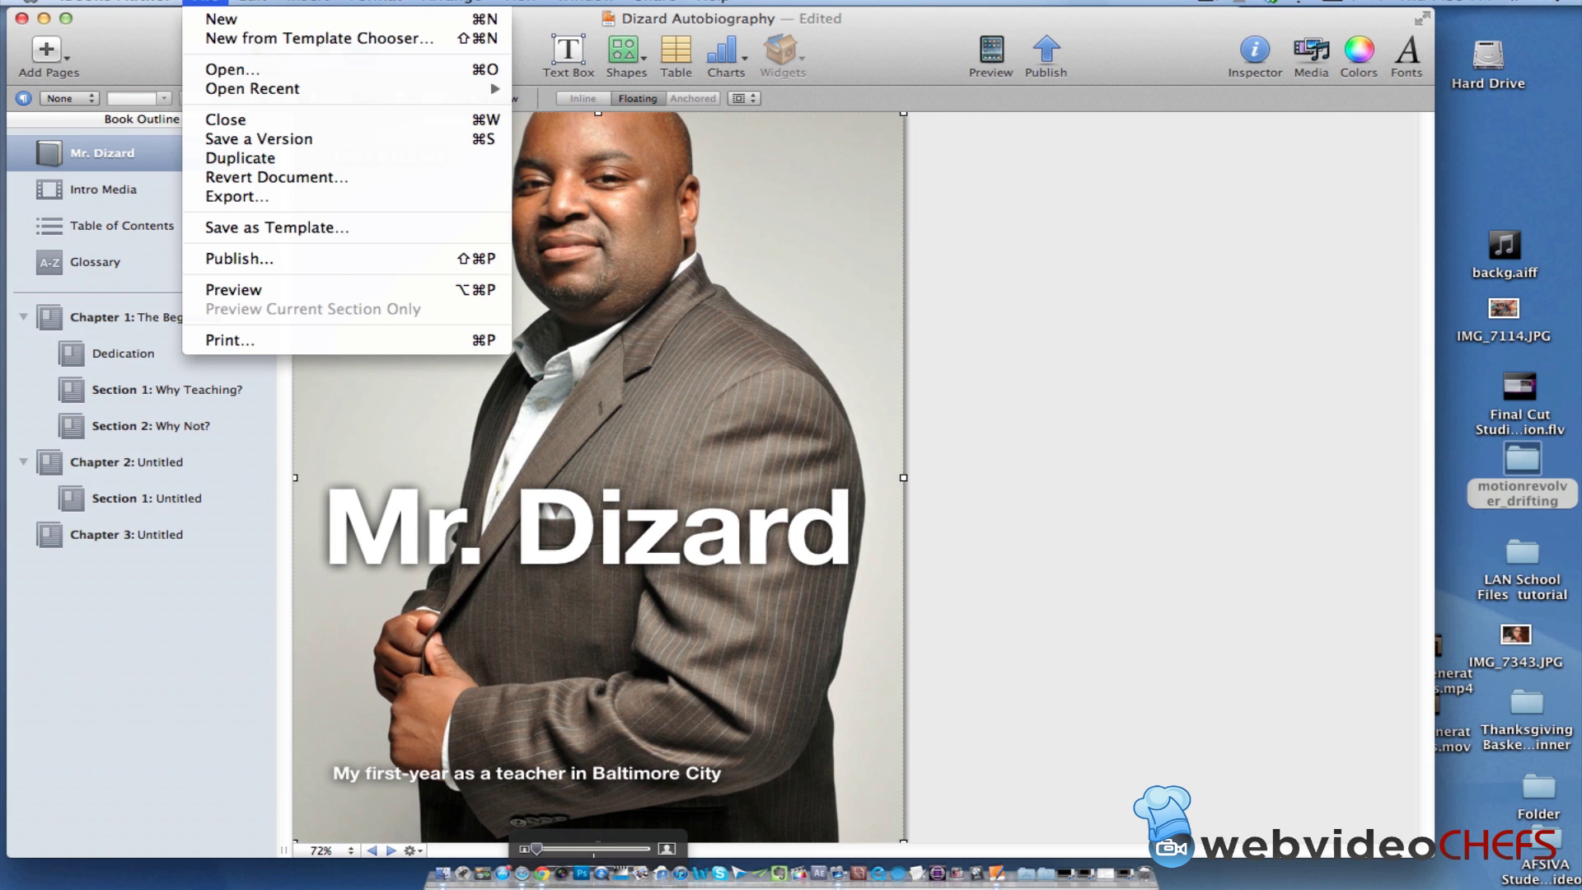
click(243, 49)
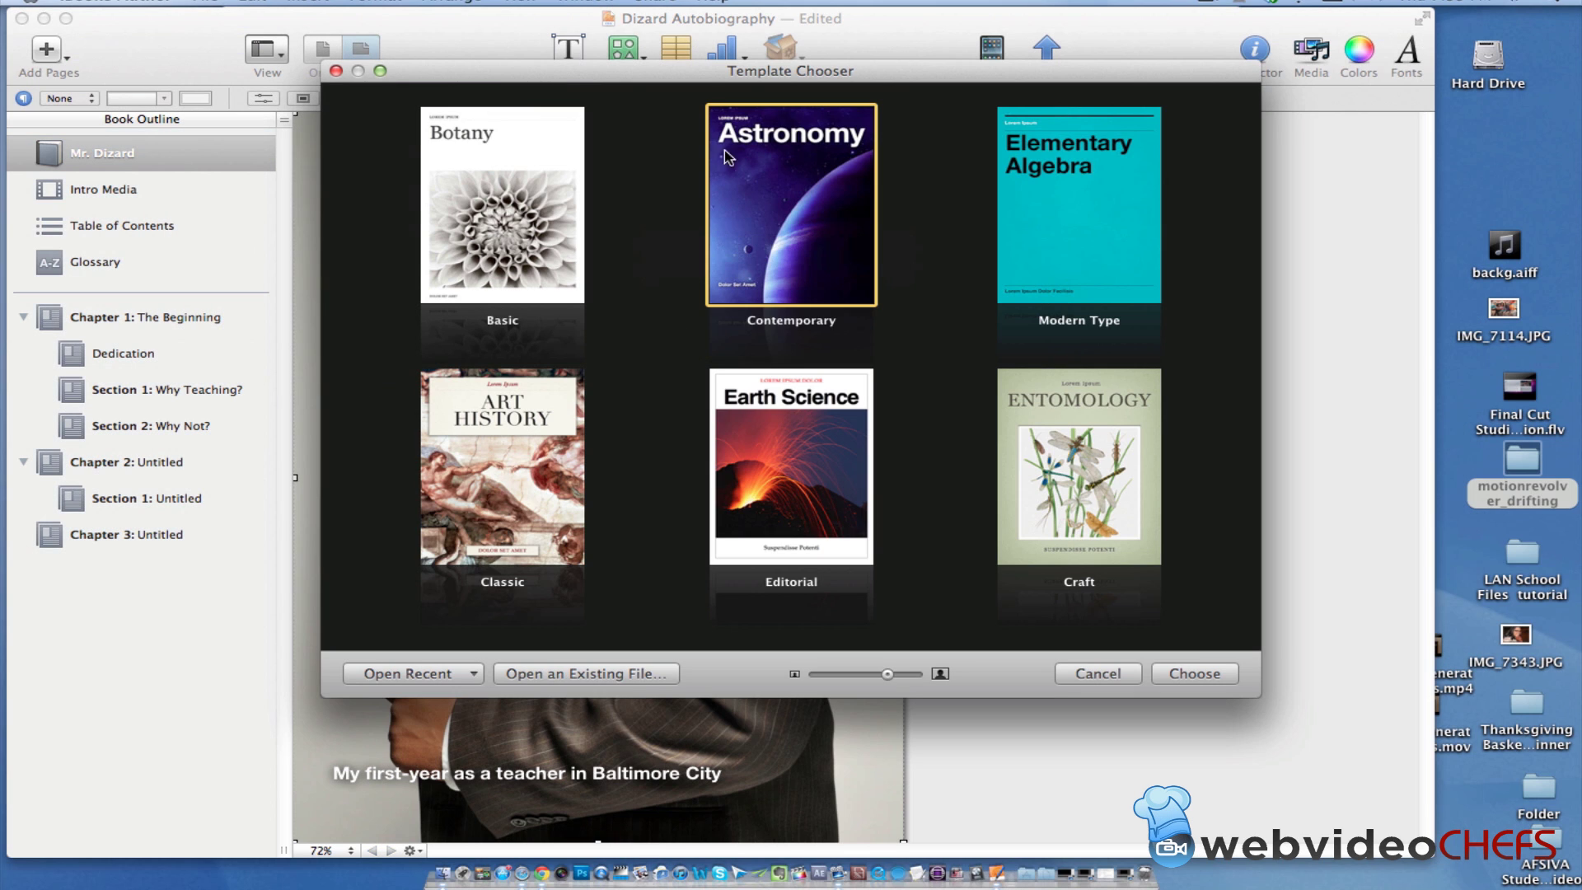
click(1088, 678)
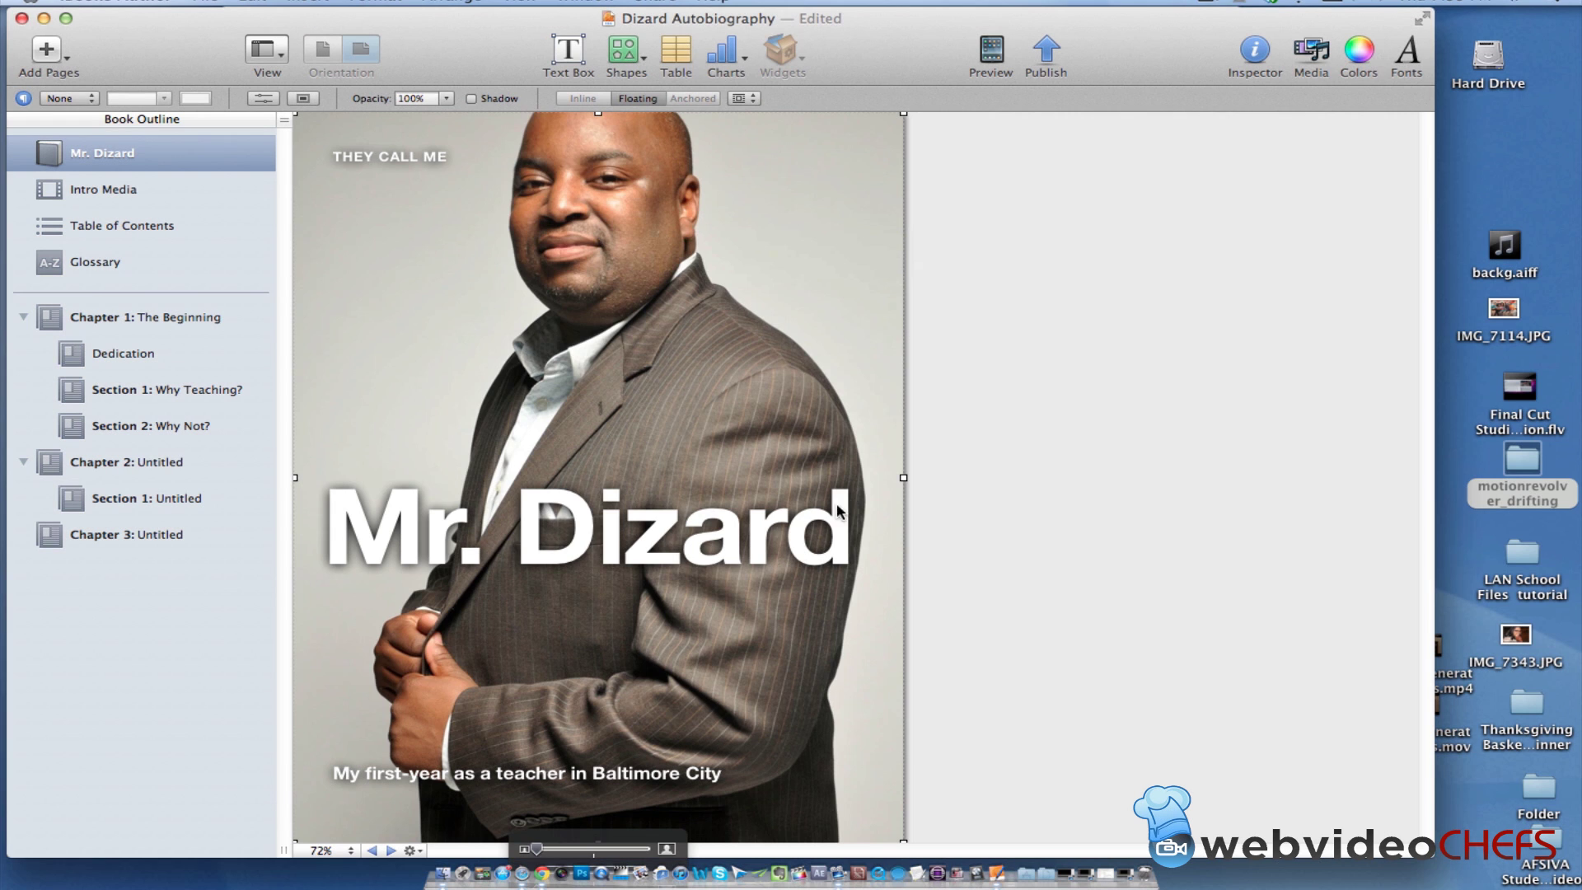
- Show the Intro Media page with the Media browser's movie list beside it
click(160, 188)
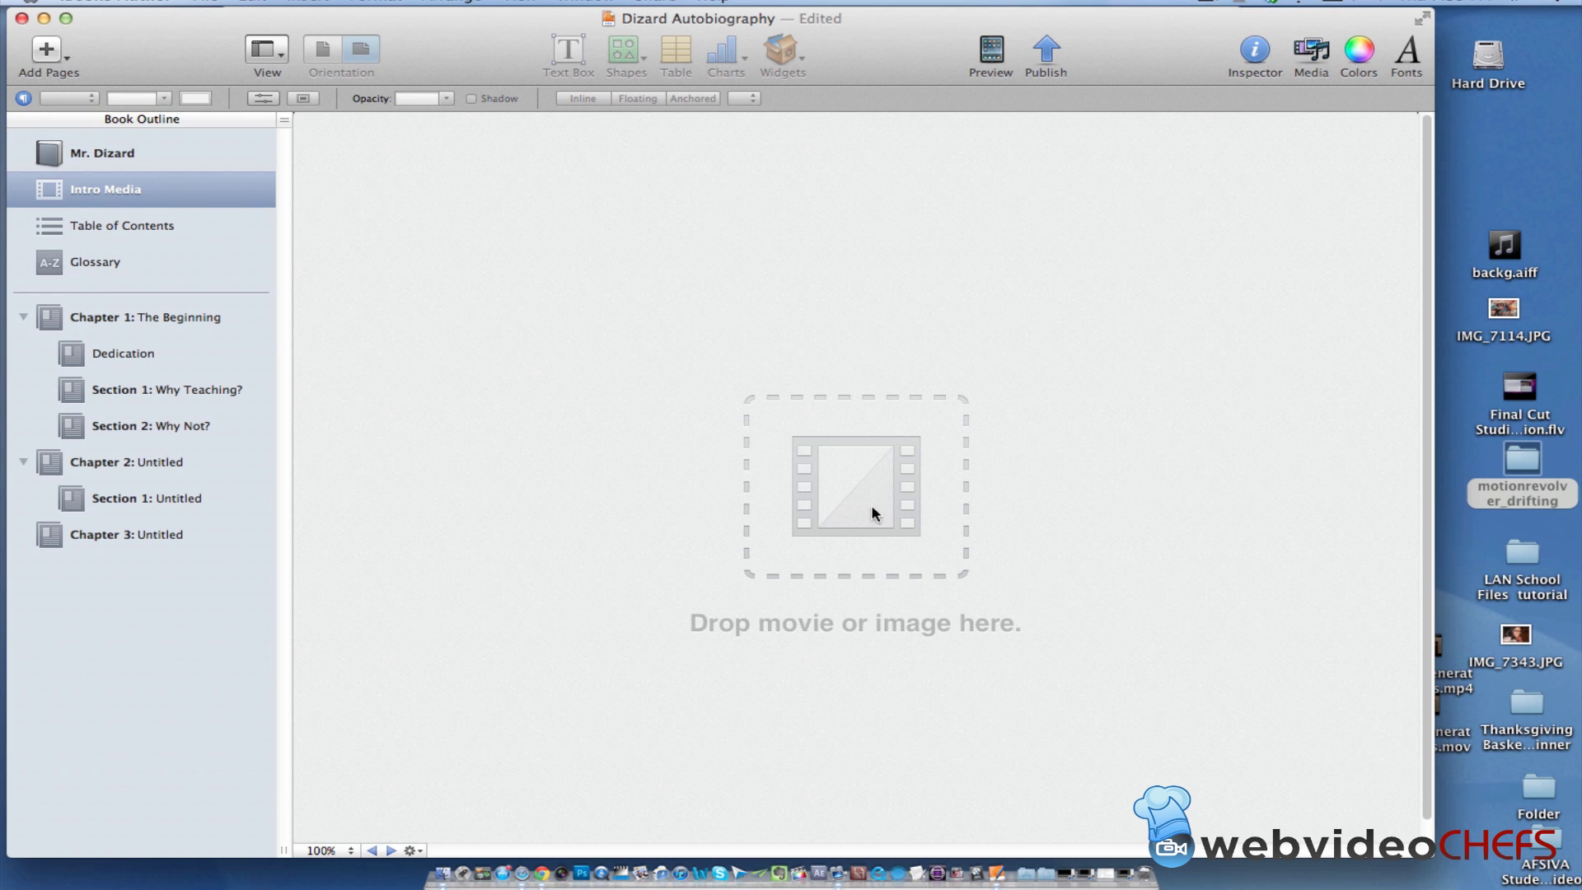
click(1313, 62)
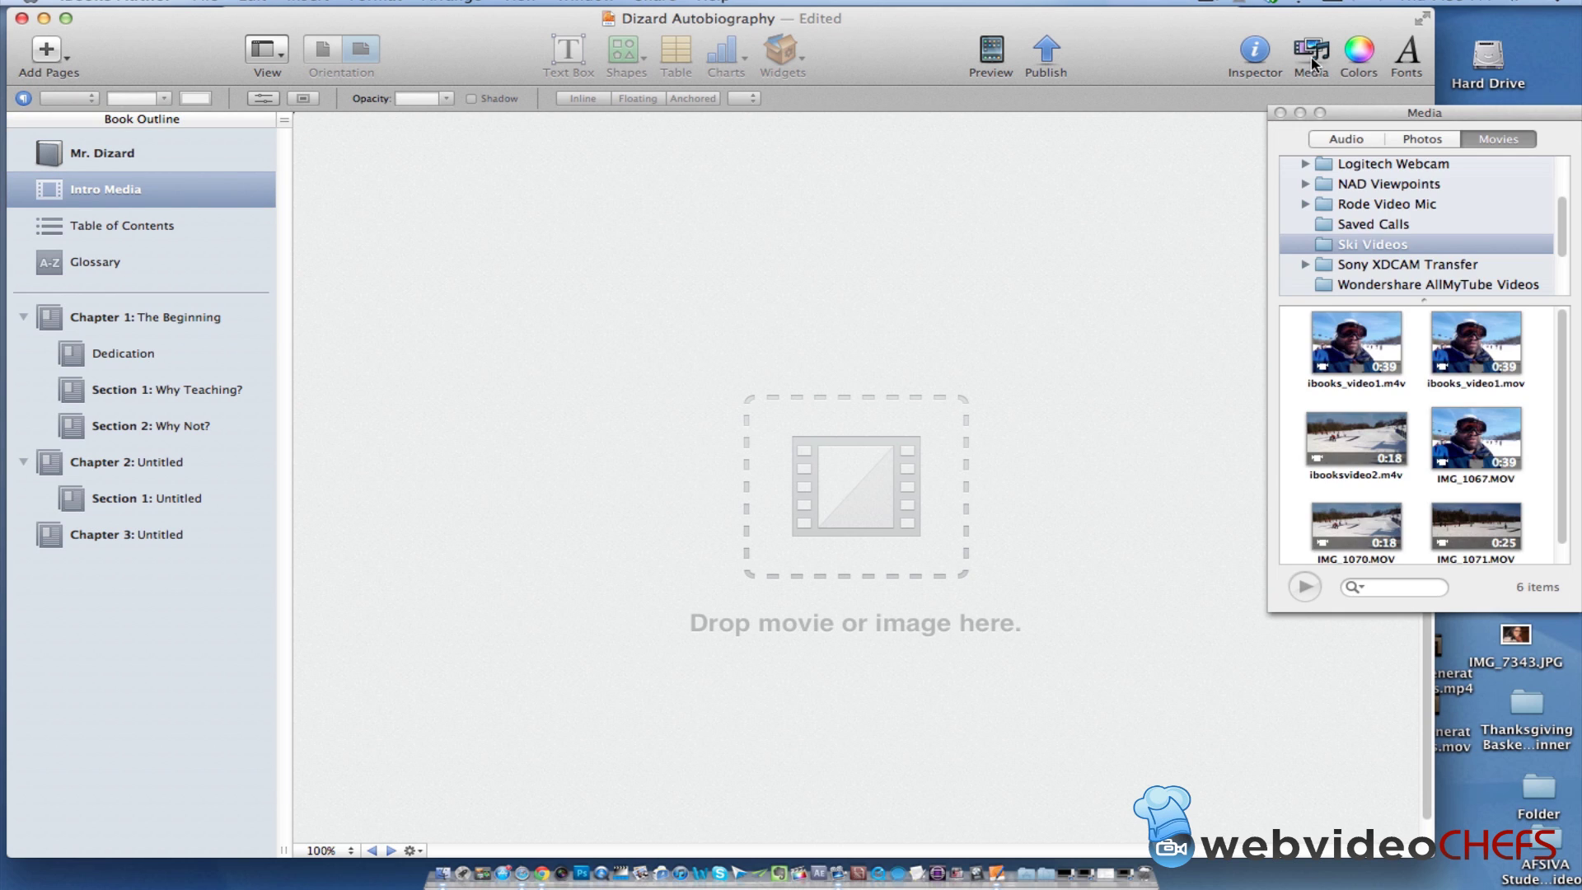
click(1378, 346)
- Try placing ibooks_video1.mov twice, dismiss the unsupported-format alerts, and select ibooks_video1.m4v instead
drag(1481, 354, 730, 317)
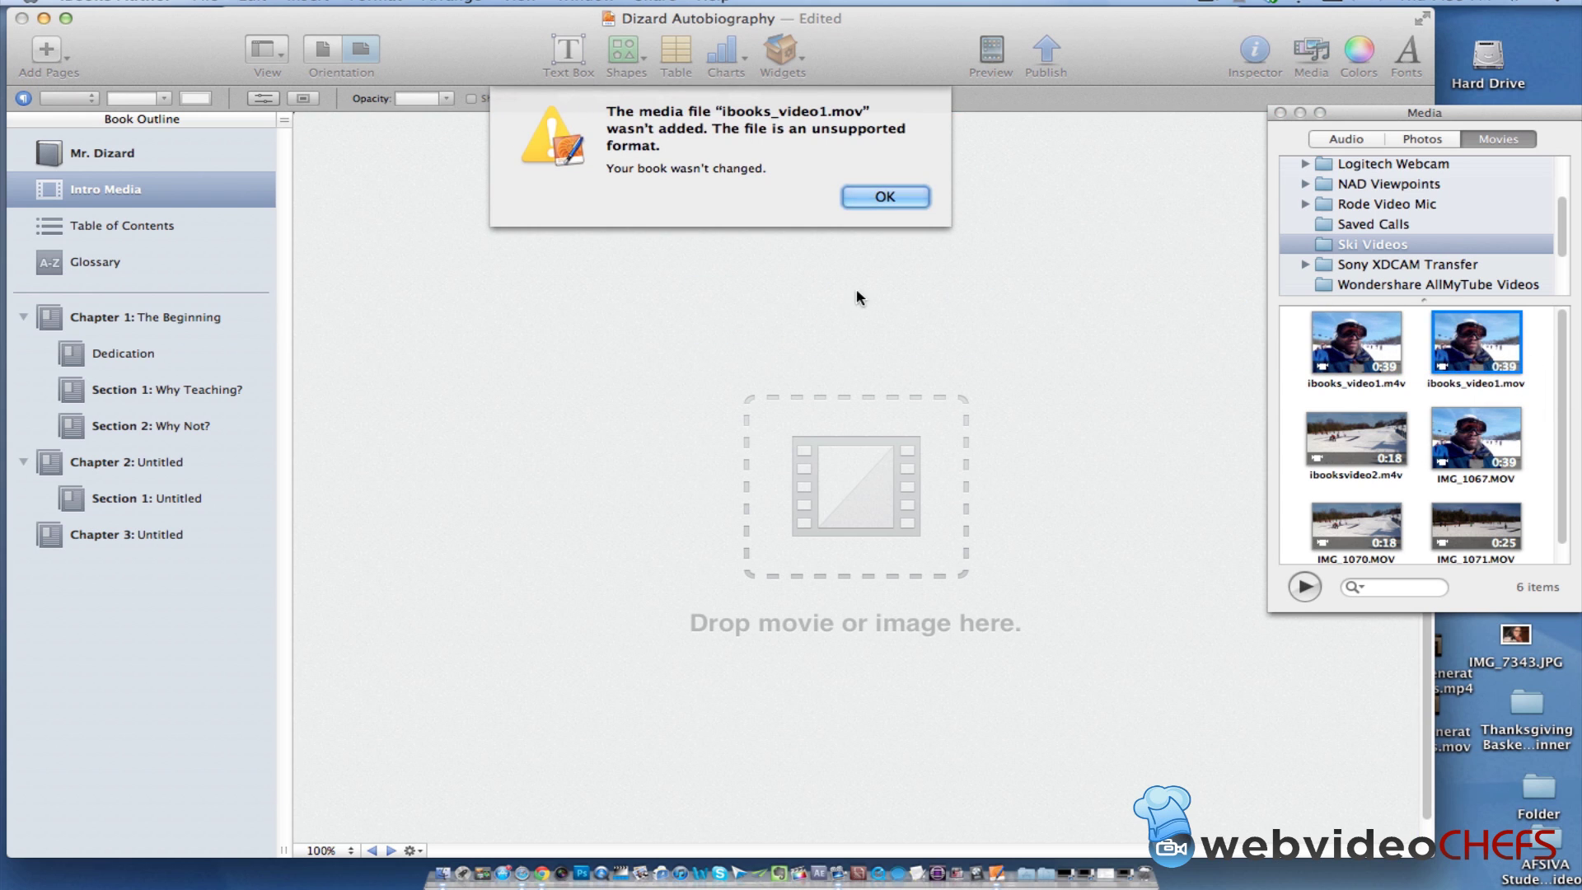
click(885, 196)
drag(1475, 342, 532, 346)
click(910, 195)
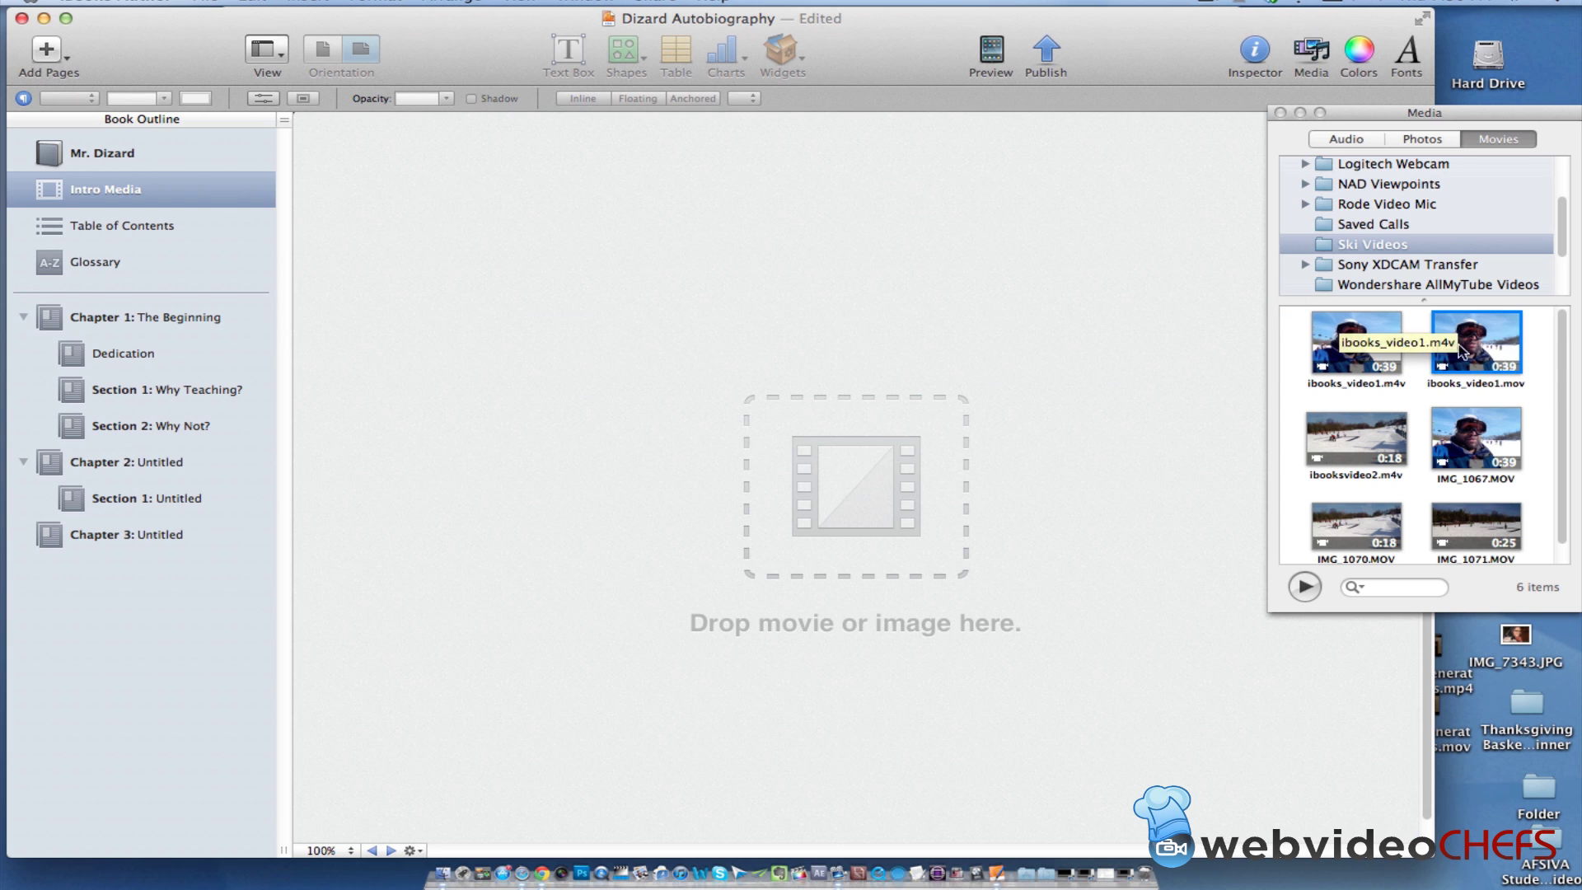
click(1366, 350)
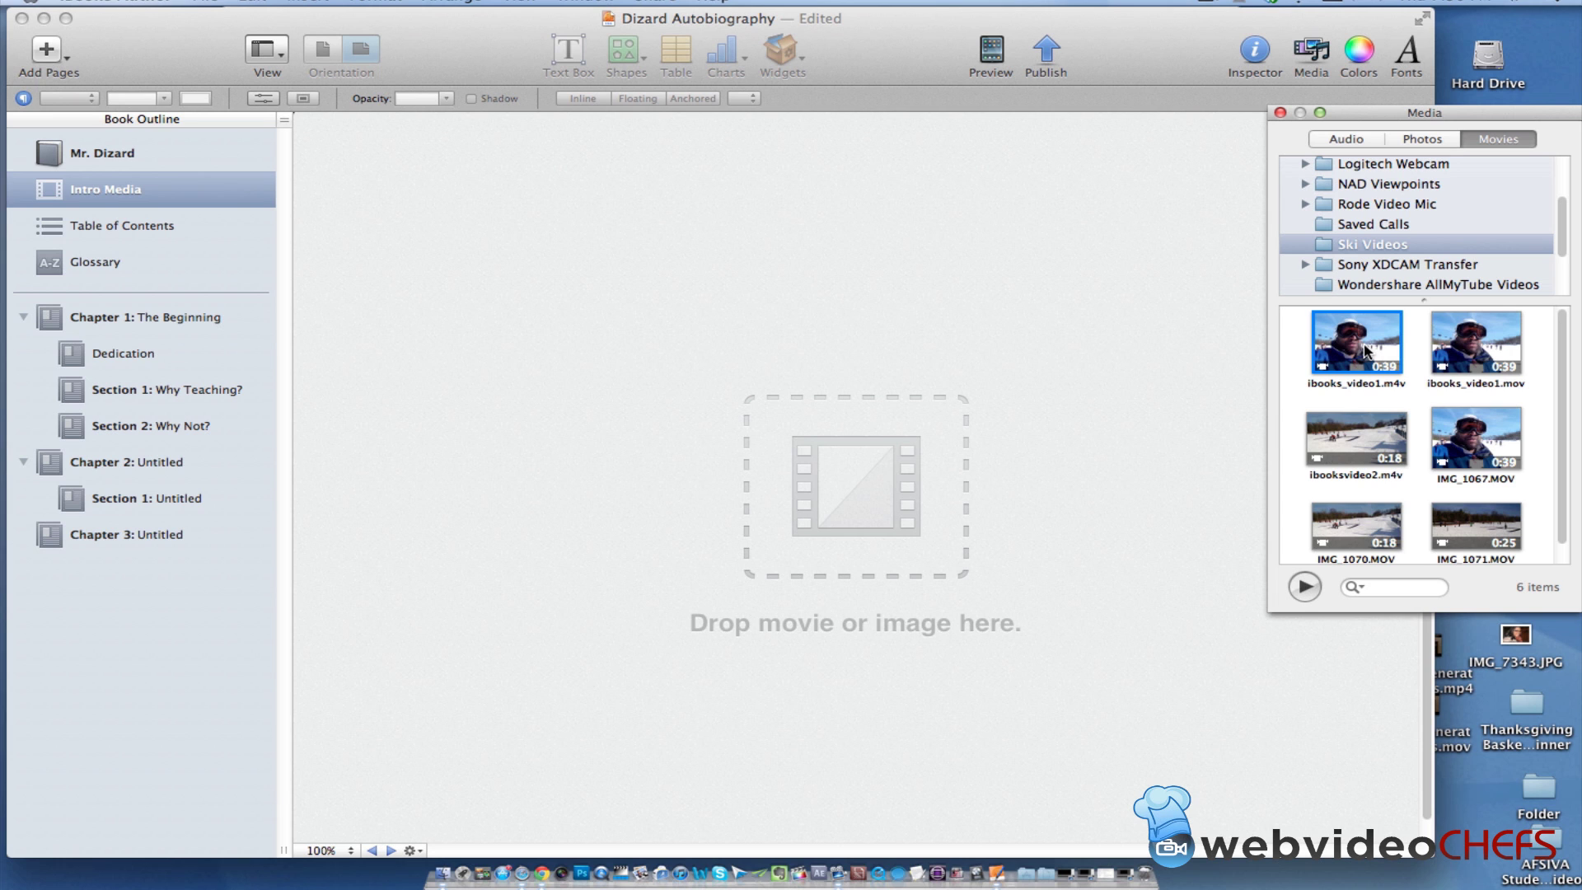
- Place ibooks_video1.m4v on the Intro Media page, then delete it again
drag(1365, 350, 798, 327)
click(818, 403)
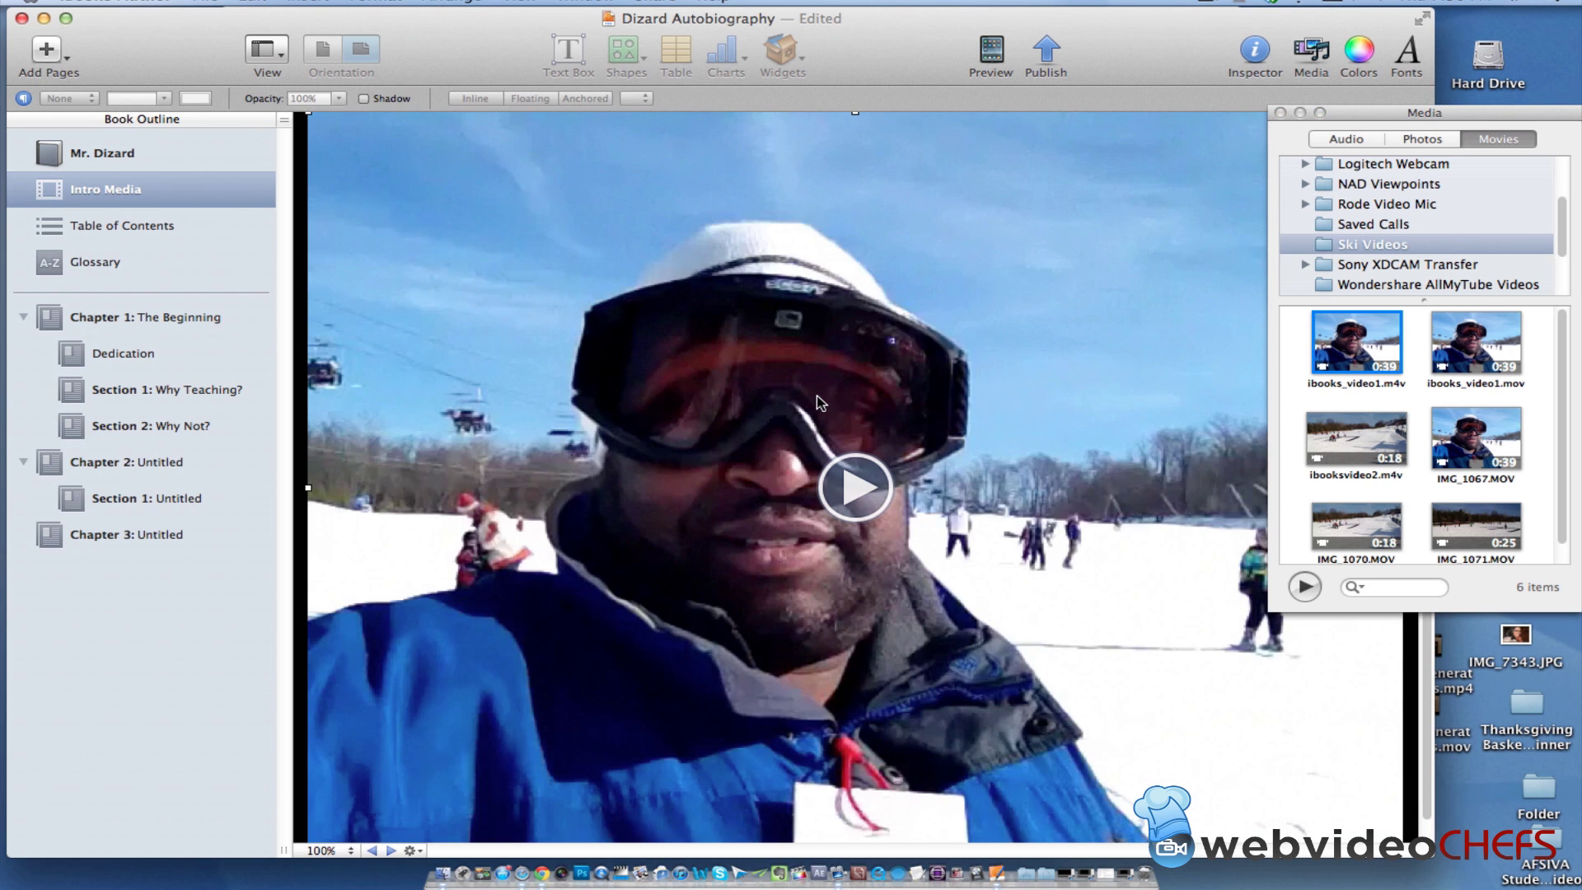
key(Delete)
- Place ibooksvideo2.m4v on the page, play and stop its preview, and close the Media browser
click(1477, 526)
click(1388, 455)
drag(1384, 452, 807, 407)
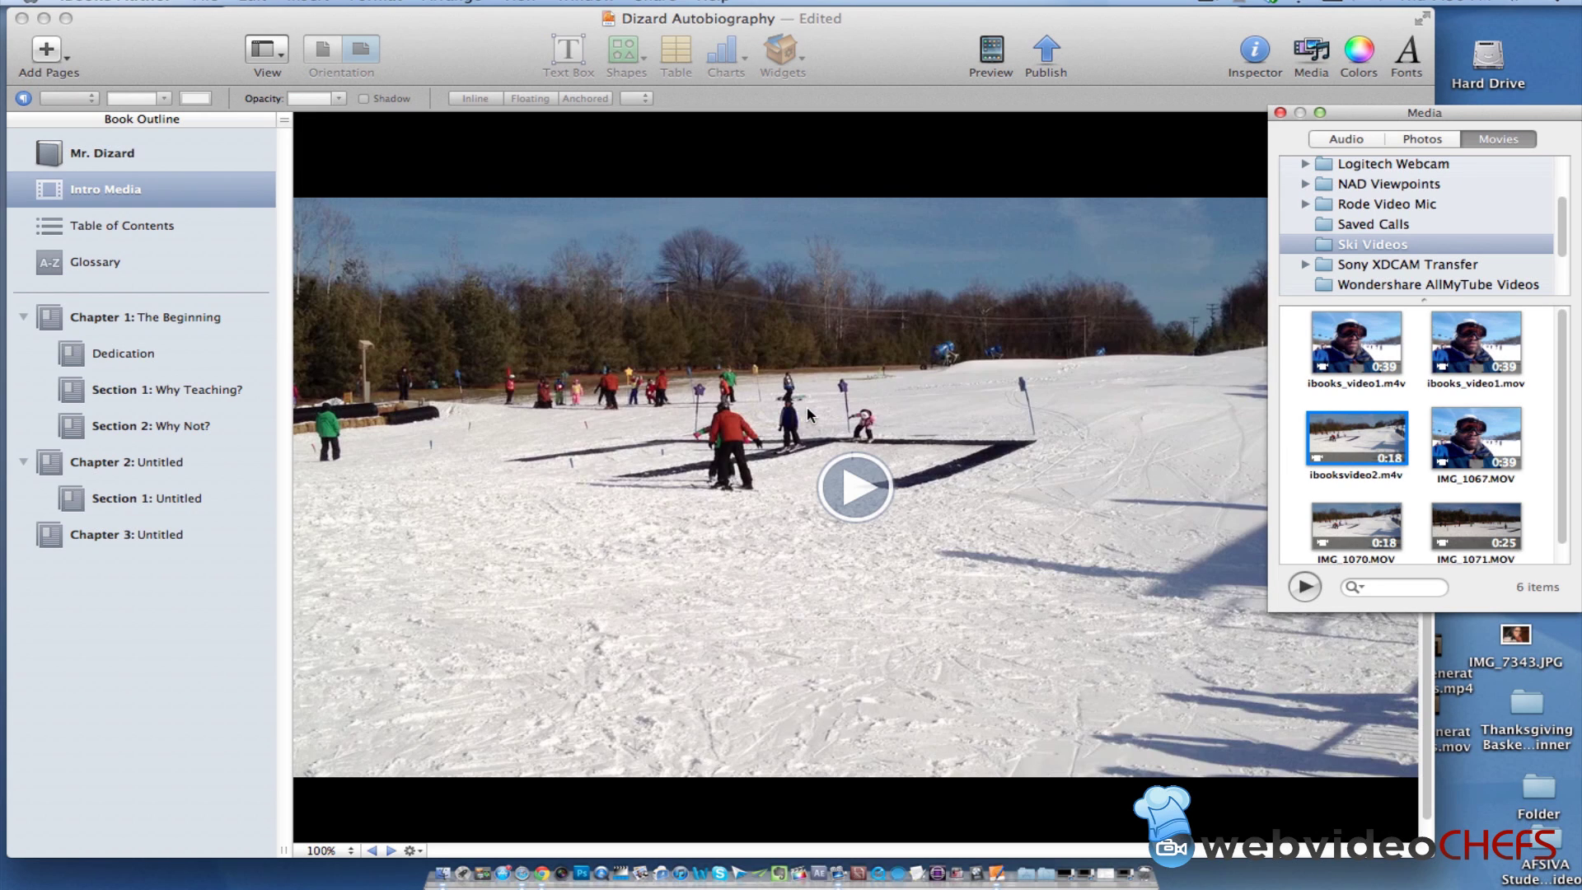
click(848, 487)
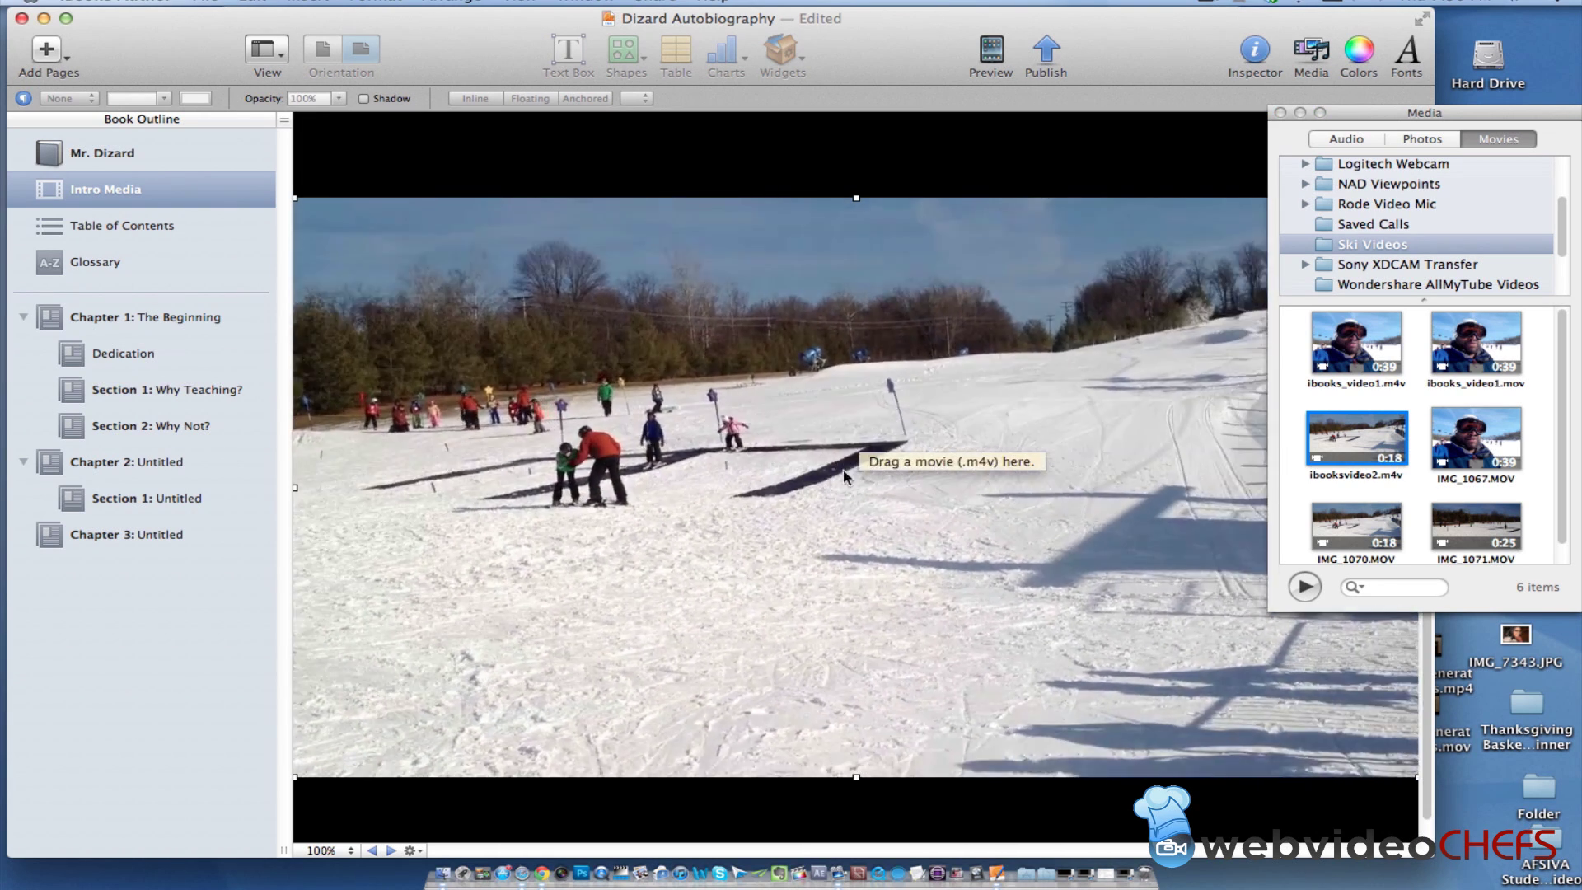
click(848, 477)
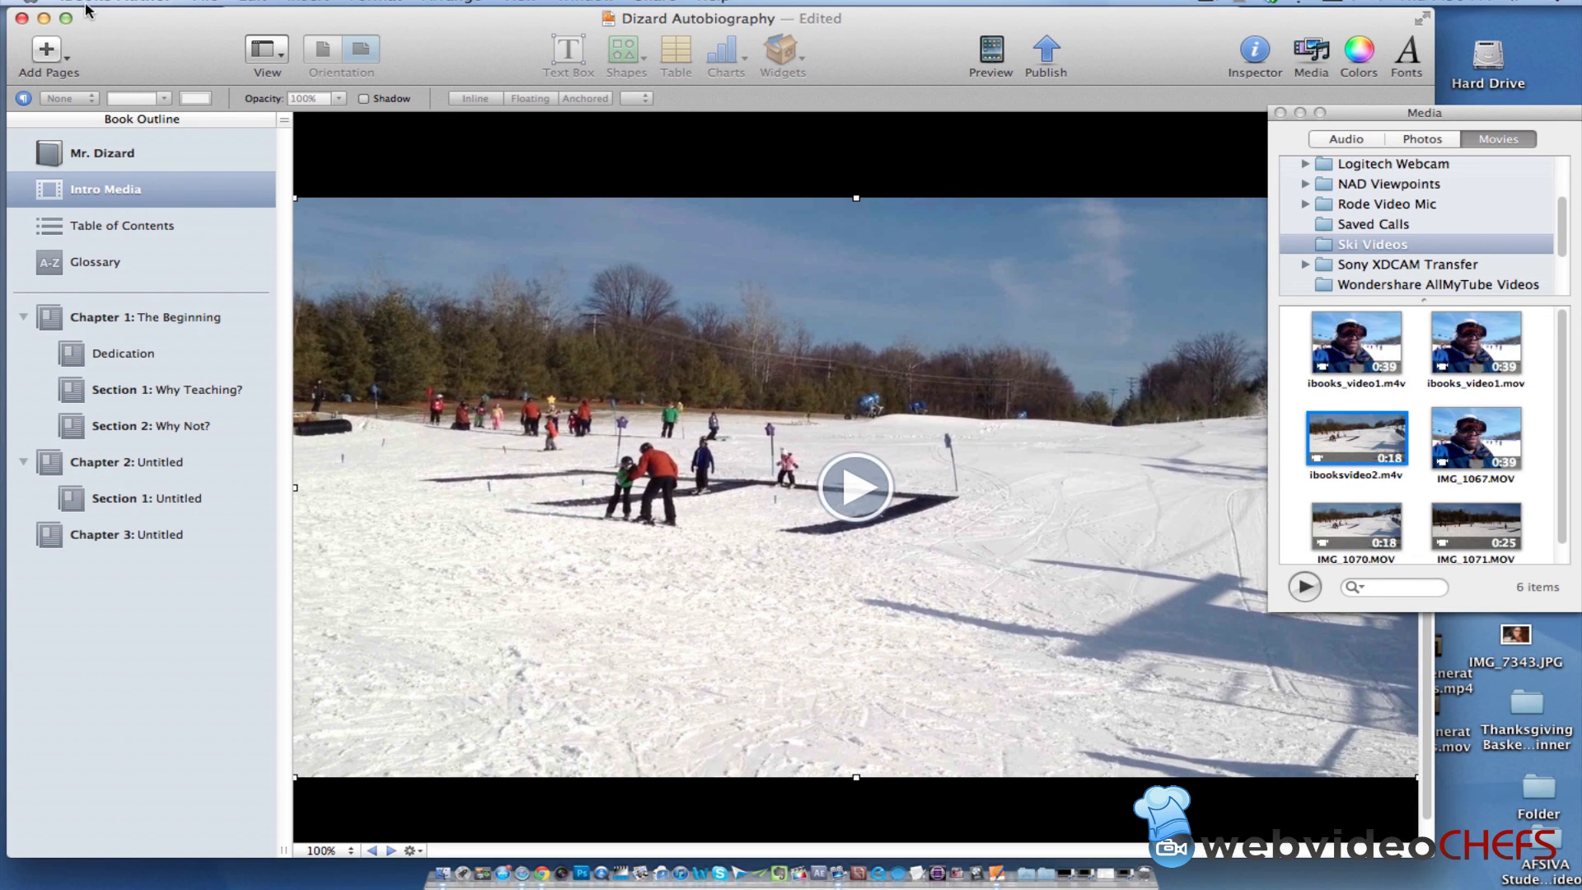
click(1280, 115)
- Minimize iBooks Author and open the Movies > Ski Videos folder in Finder
click(41, 19)
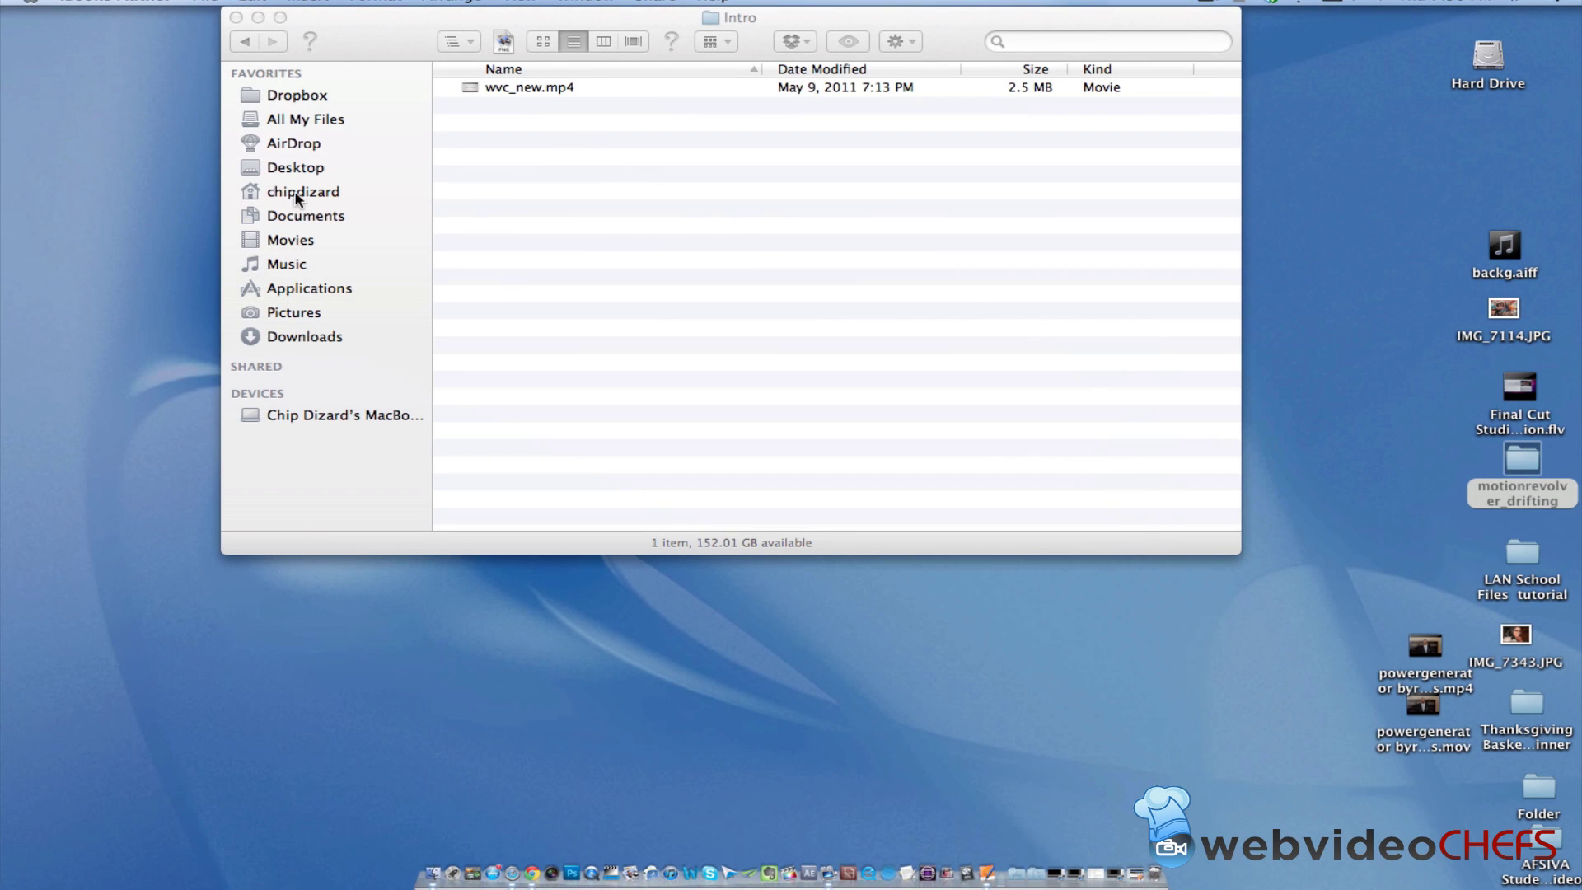
click(307, 243)
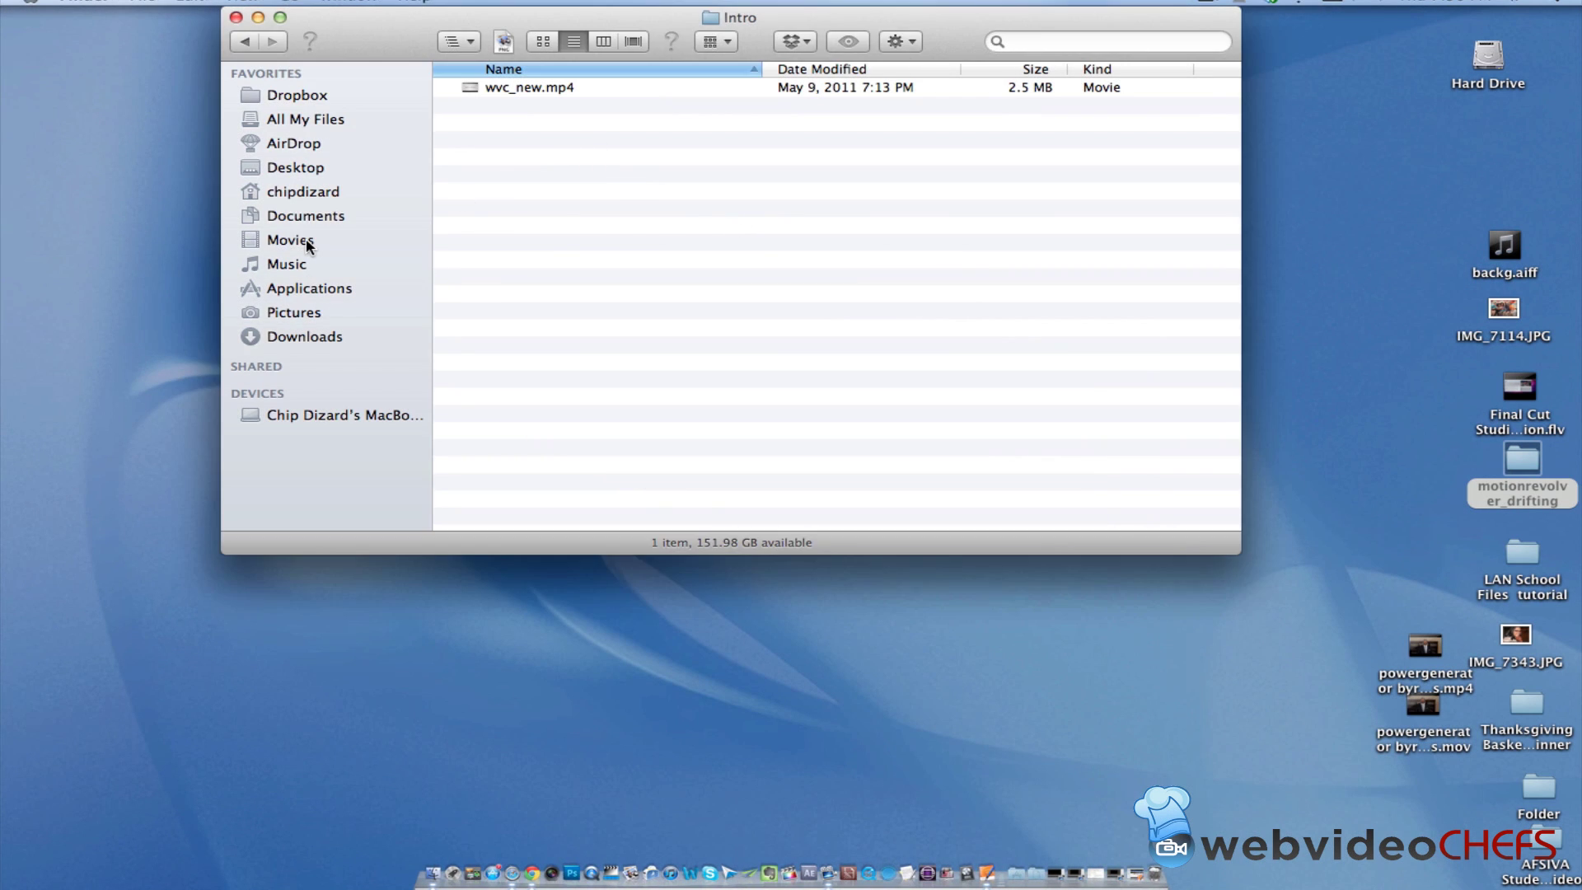
click(304, 242)
double_click(515, 86)
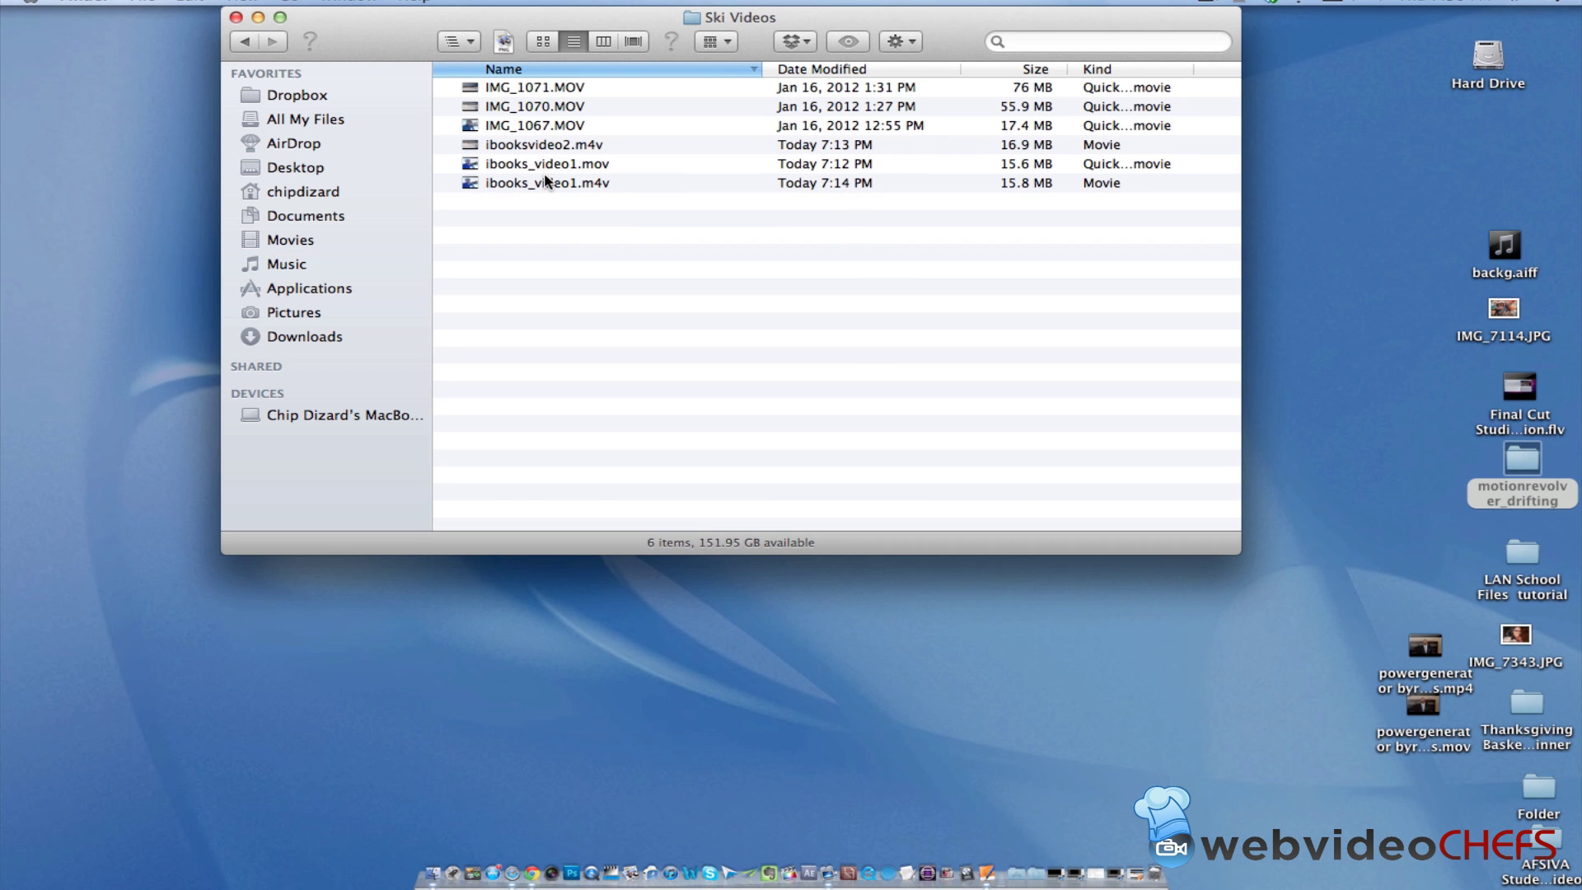
- Move ibooks_video1.m4v and ibooksvideo2.m4v from Ski Videos to the Trash
click(548, 183)
click(537, 165)
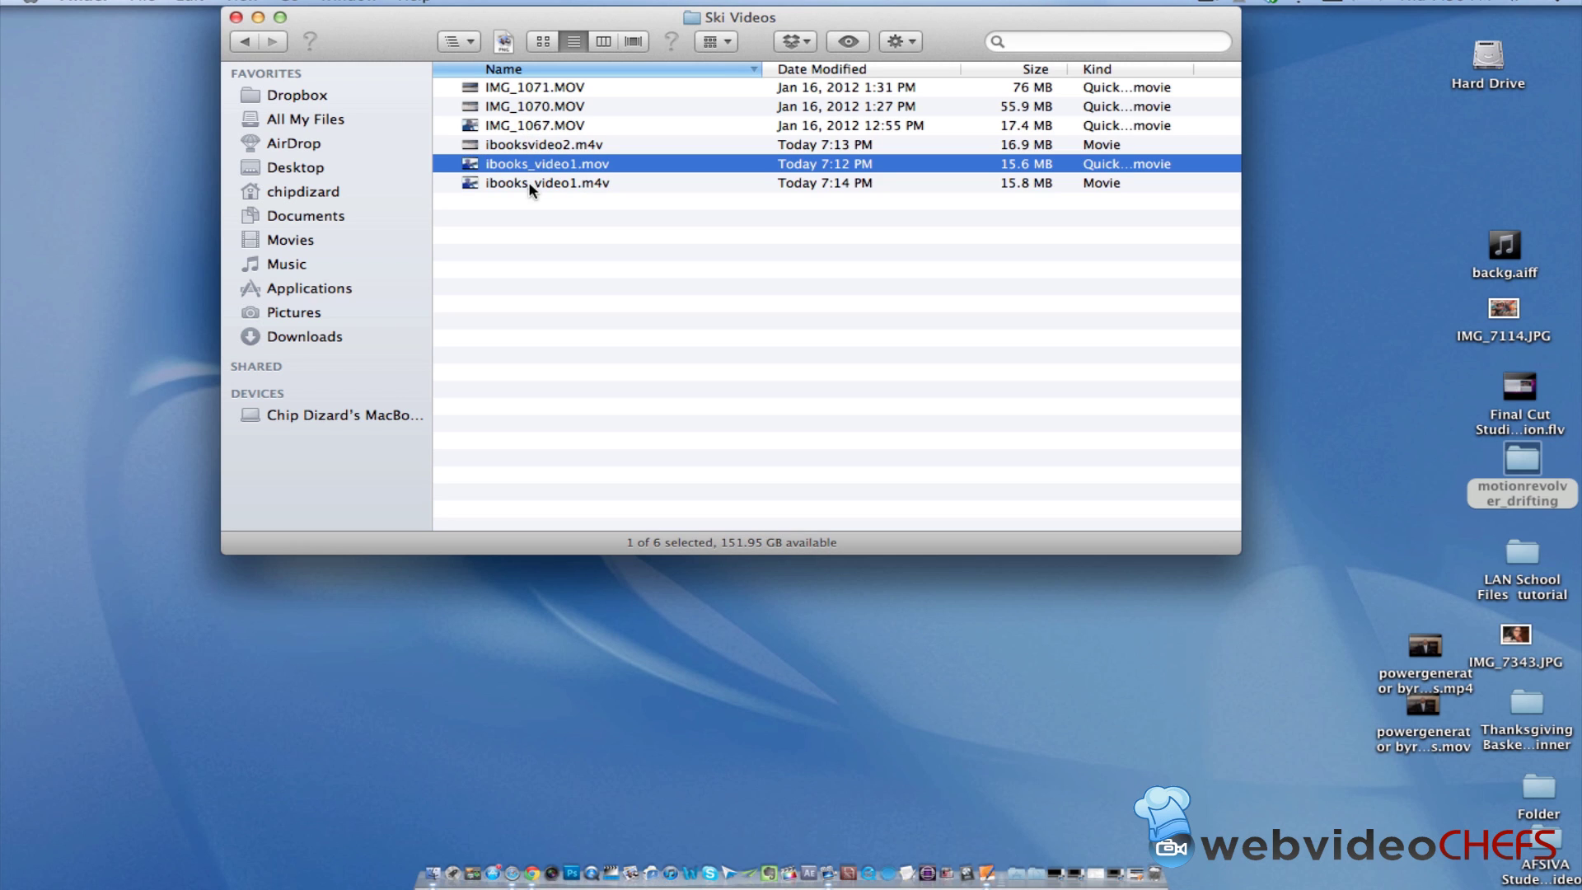
click(536, 183)
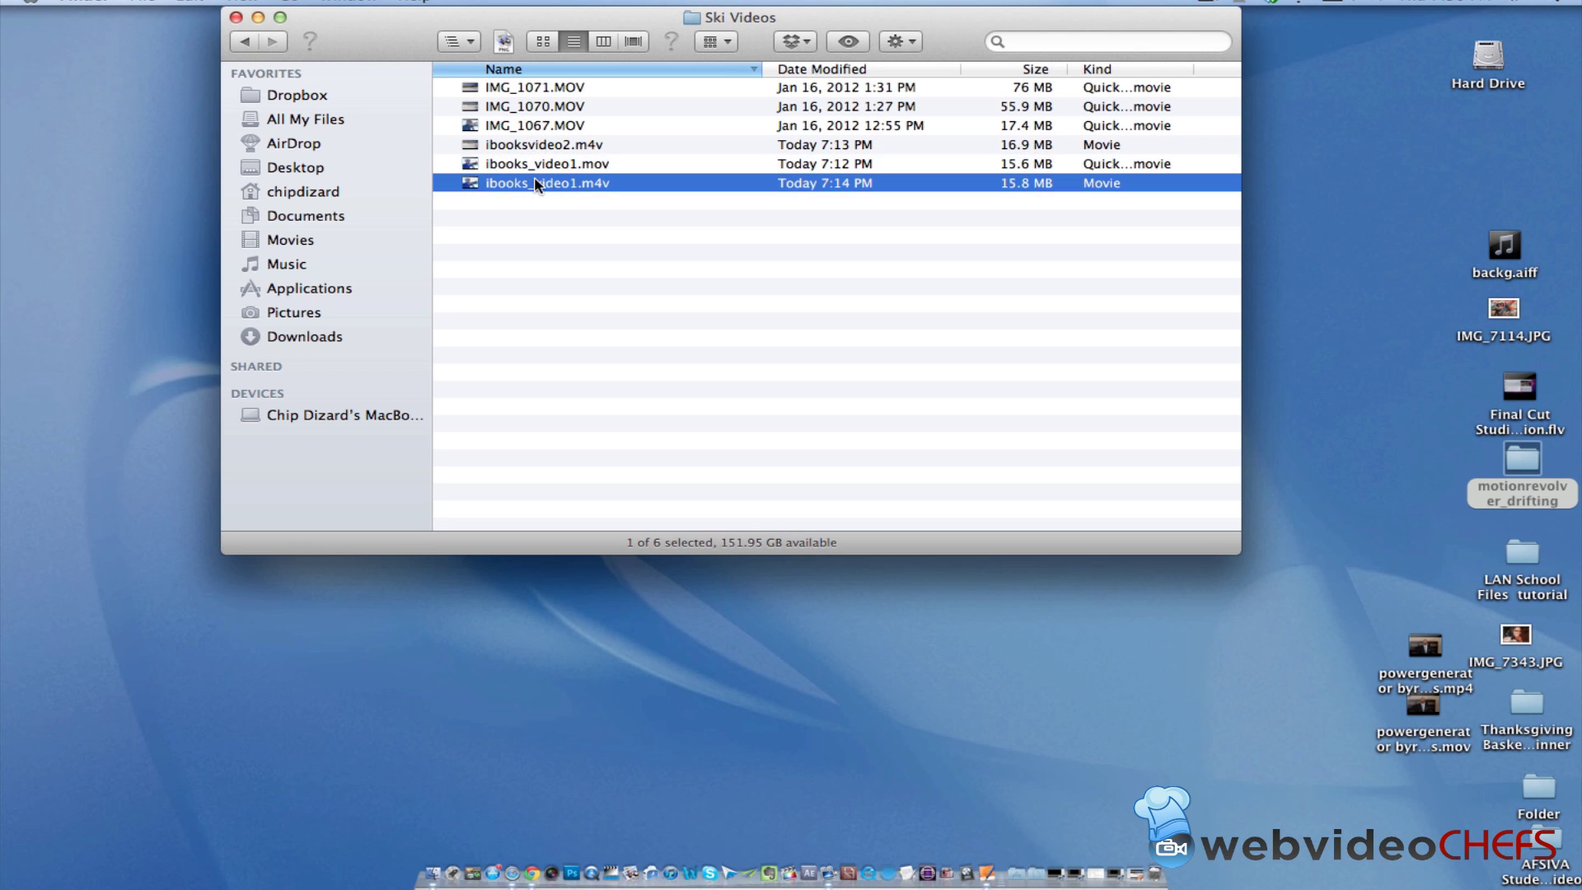
right_click(536, 183)
click(605, 239)
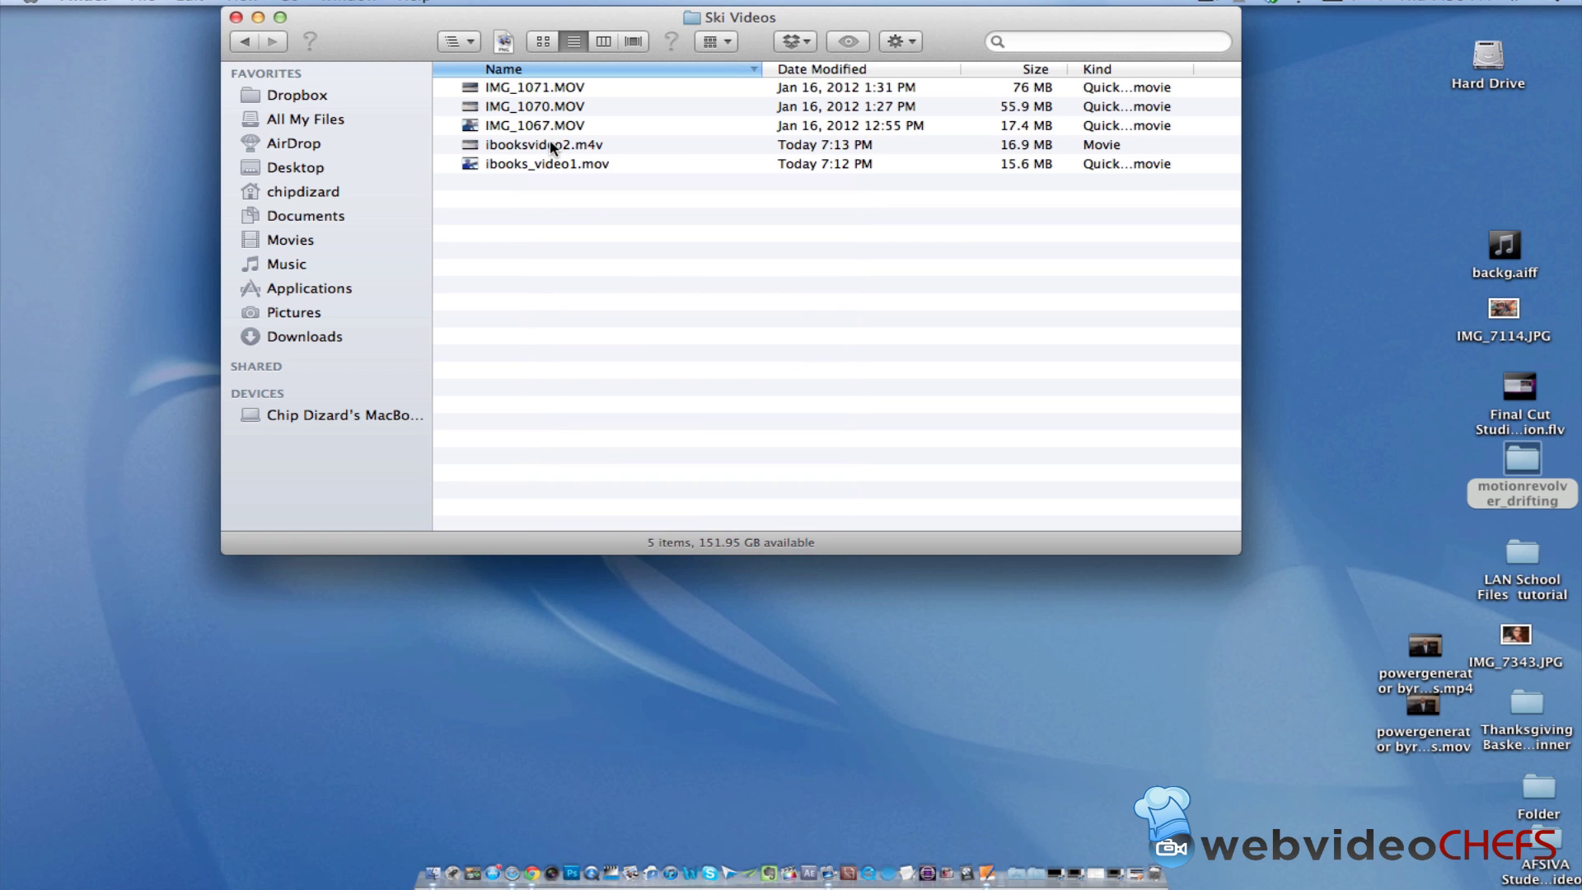
click(556, 147)
right_click(563, 147)
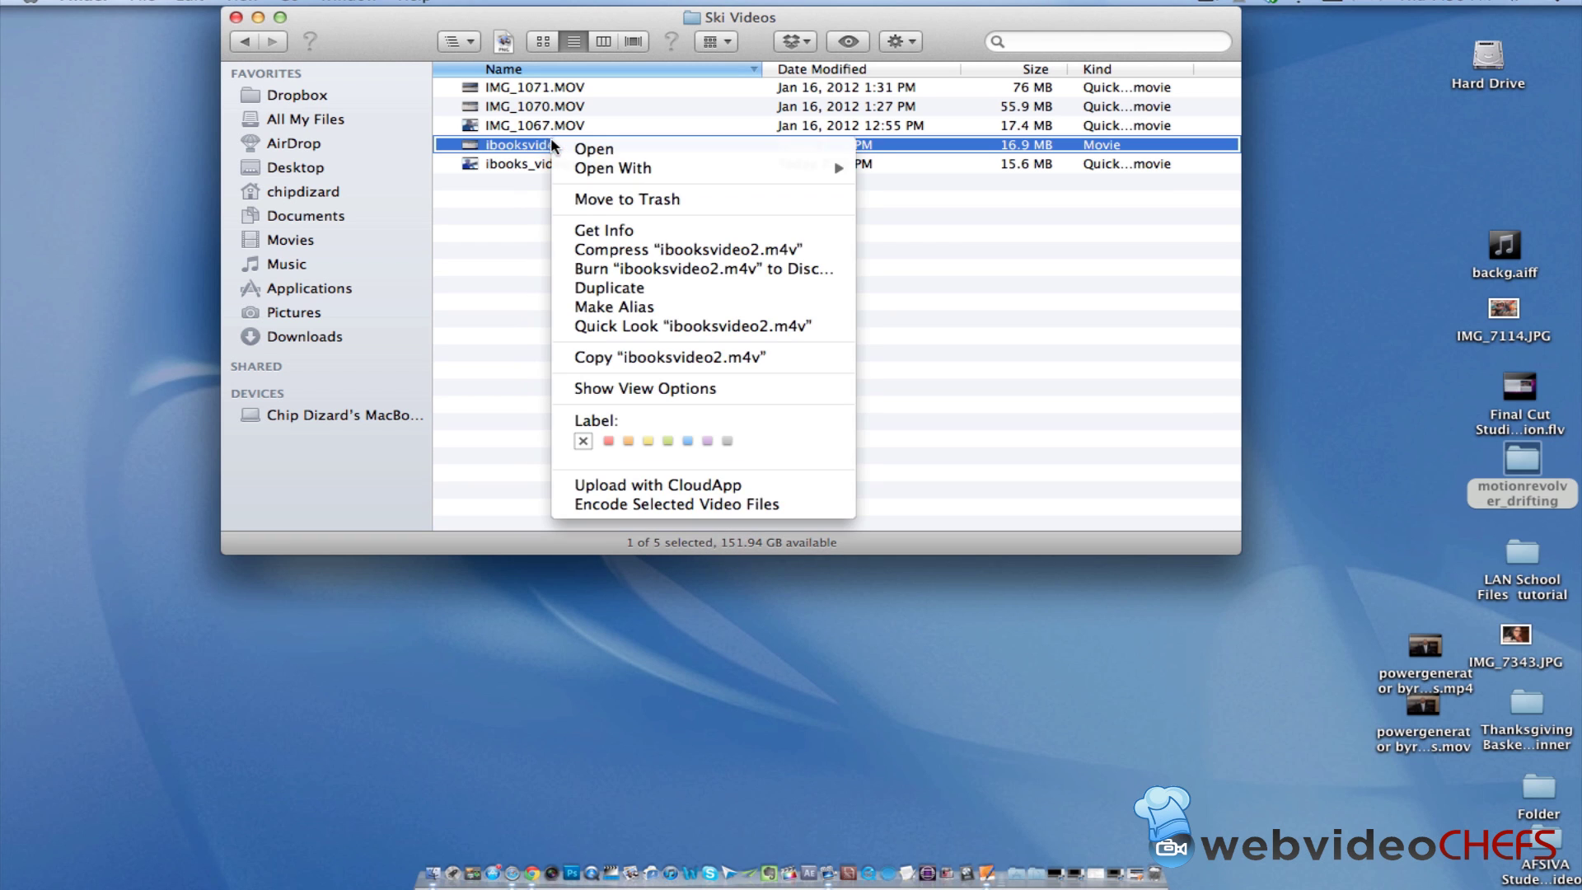
click(630, 202)
- Open ibooks_video1.mov in QuickTime Player and view its About version information
click(542, 125)
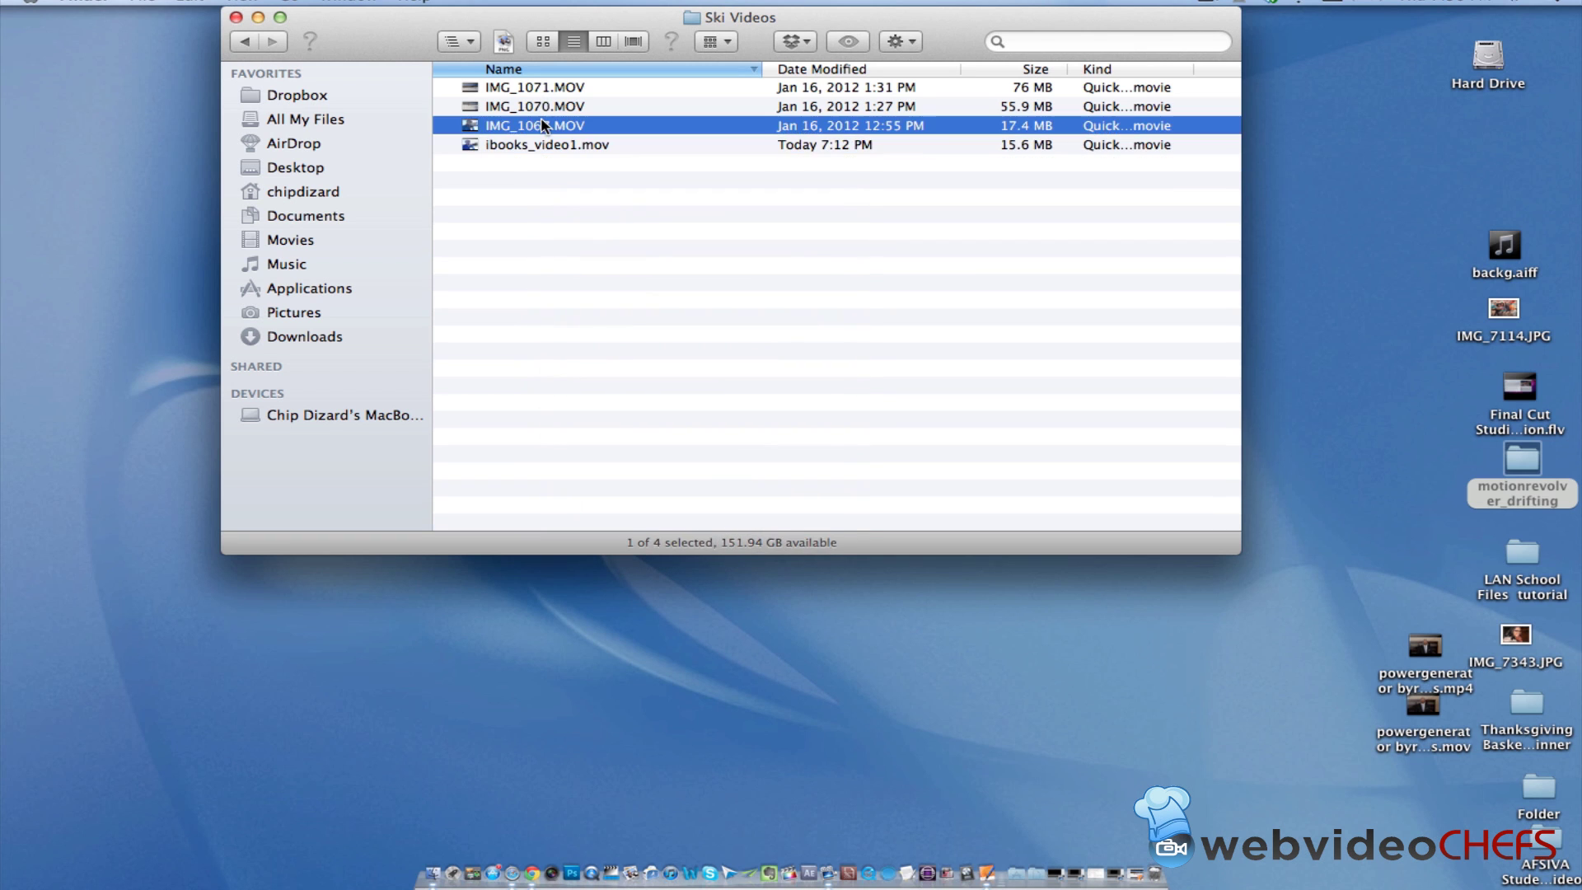
click(544, 147)
double_click(541, 147)
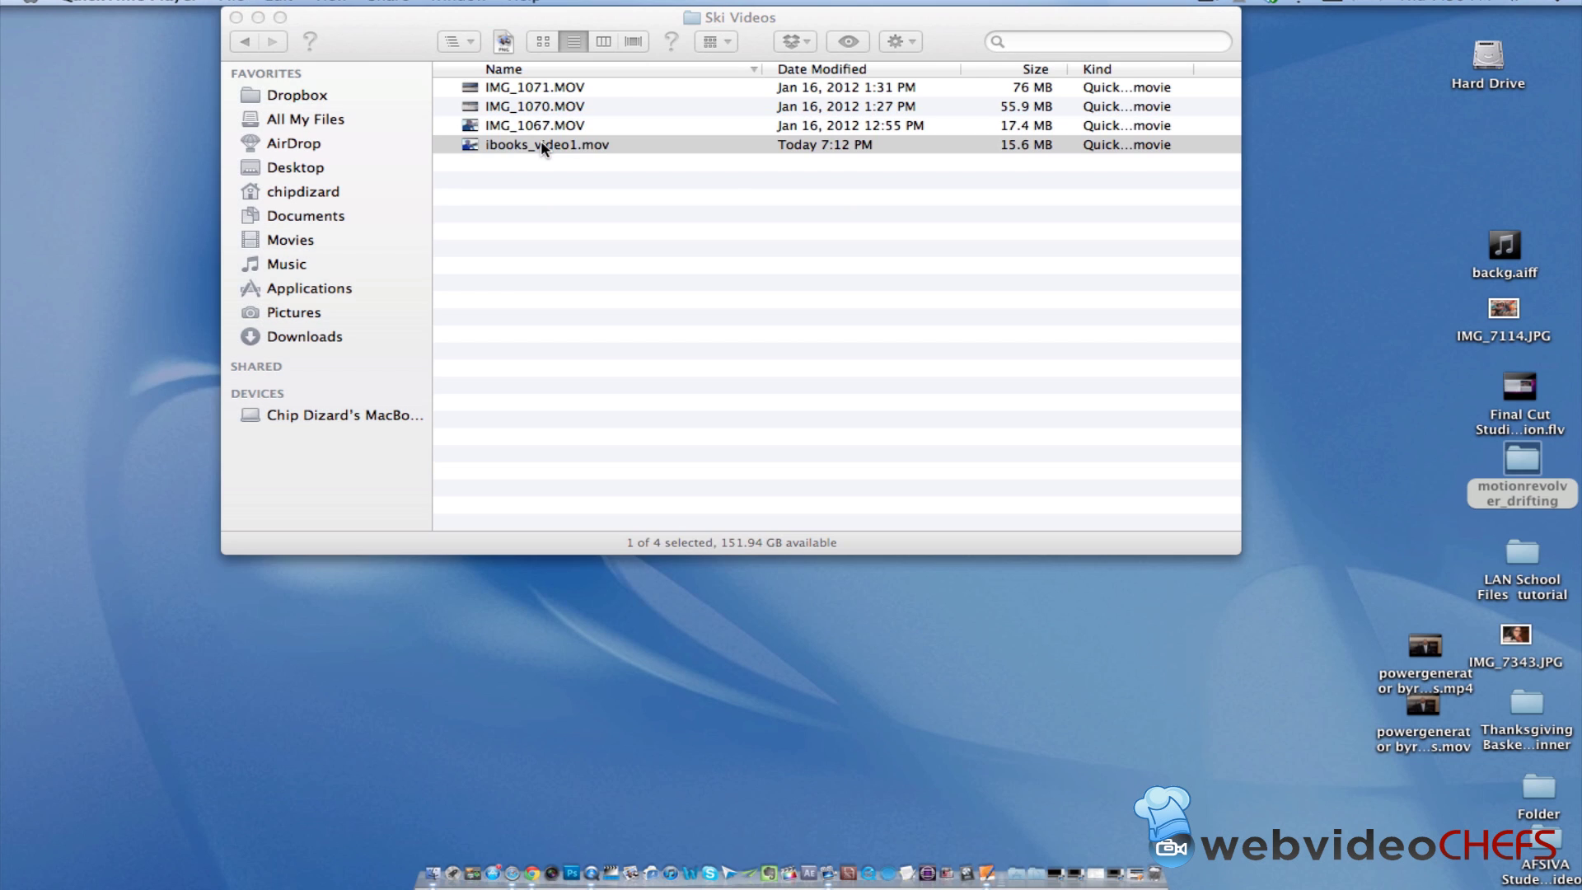
click(132, 2)
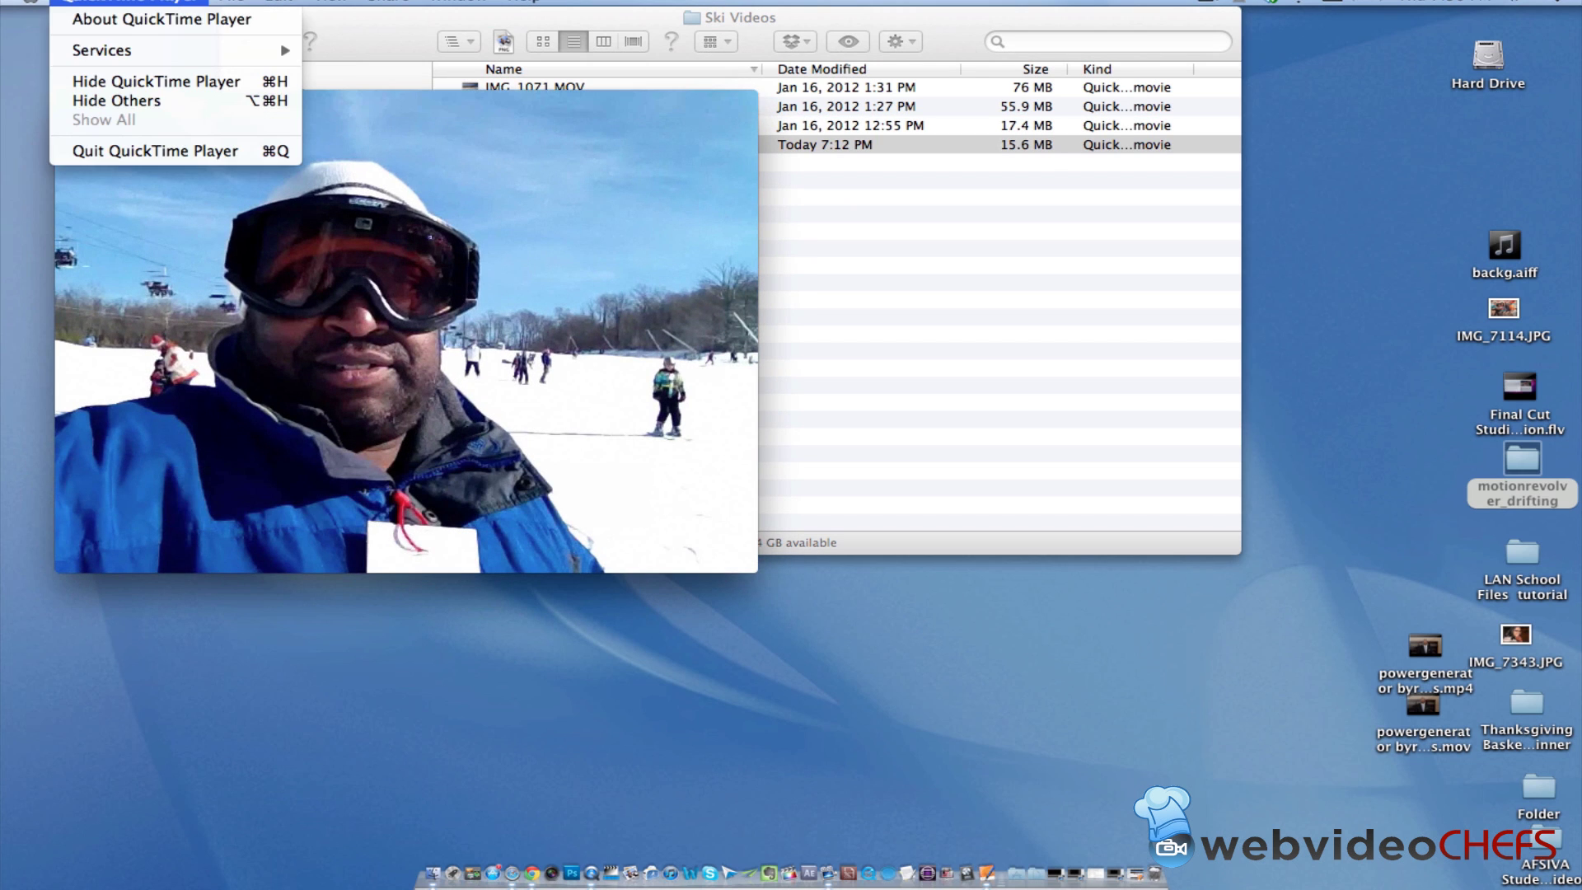
click(173, 15)
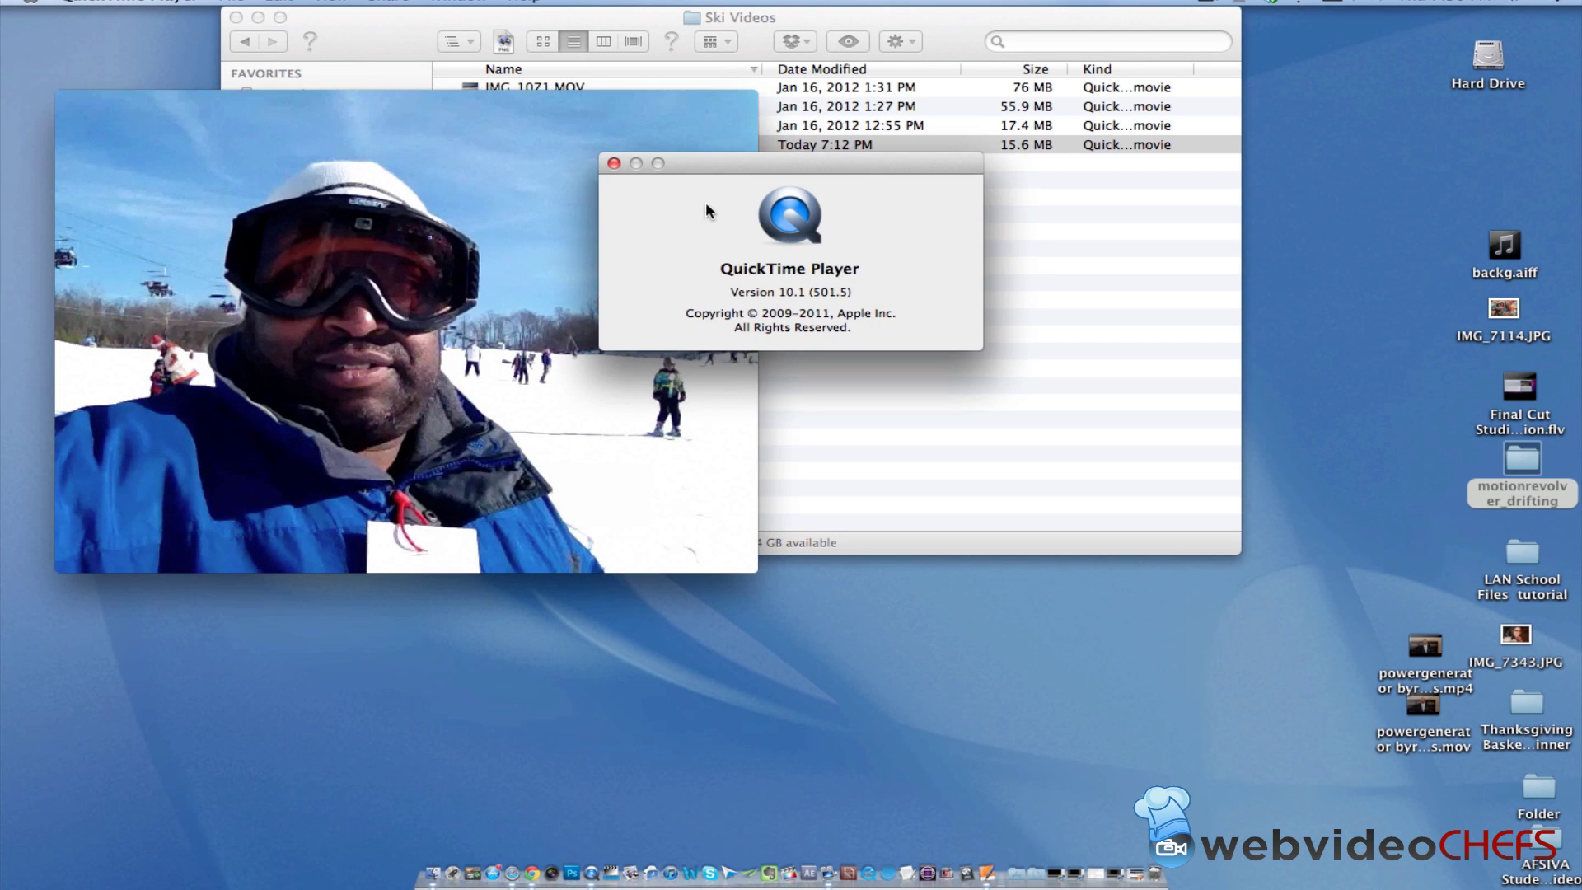
- Start an export, check the iPod touch & iPhone 3GS format, cancel, and skim to about 12 seconds
click(614, 163)
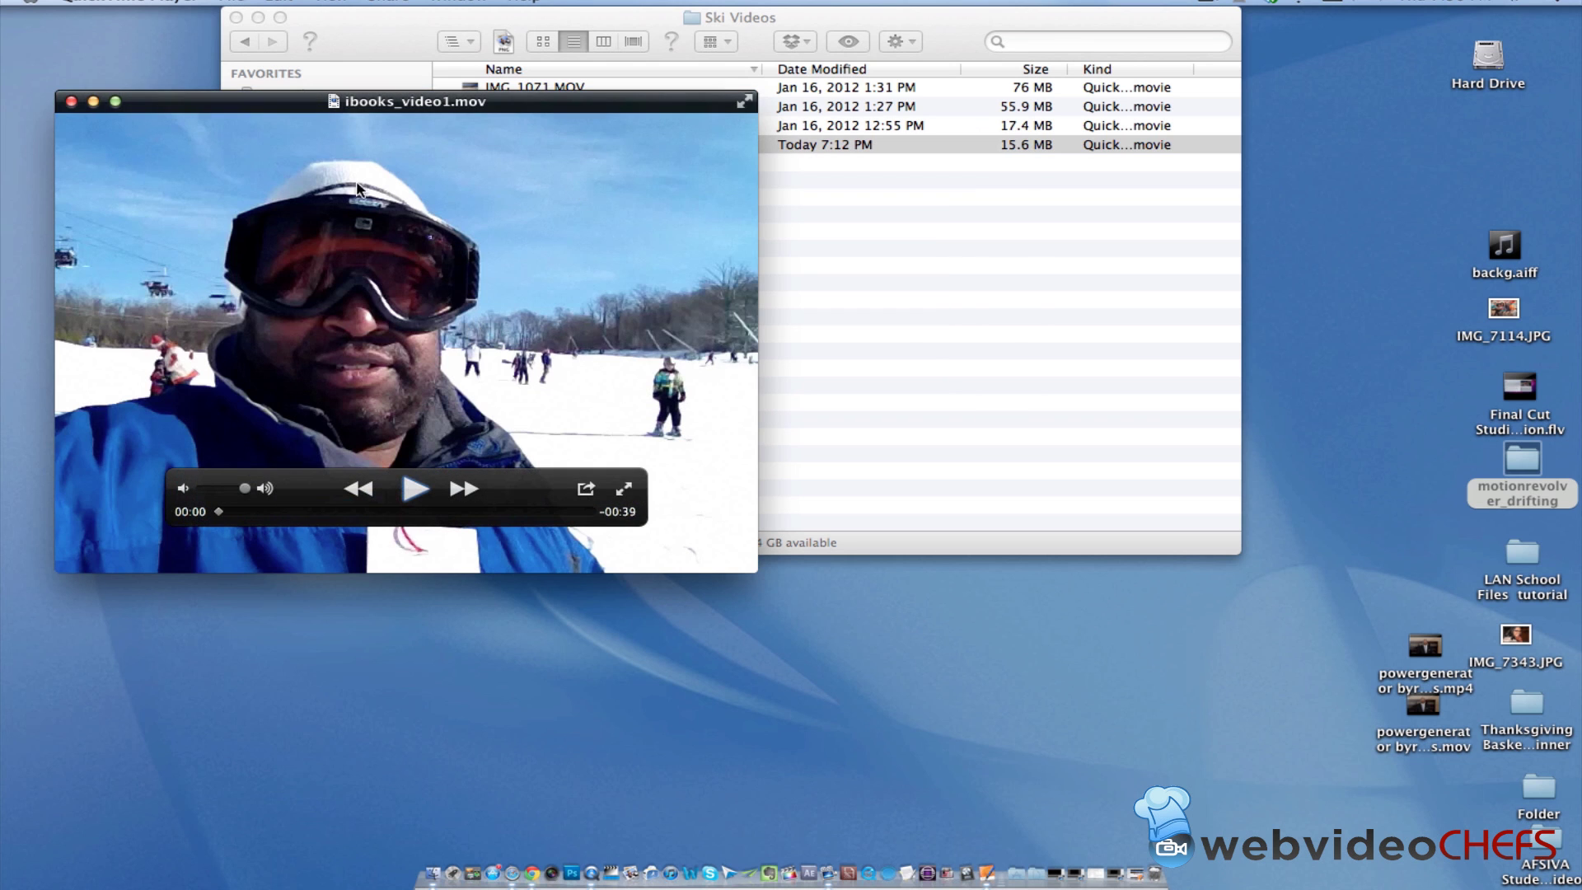
click(231, 2)
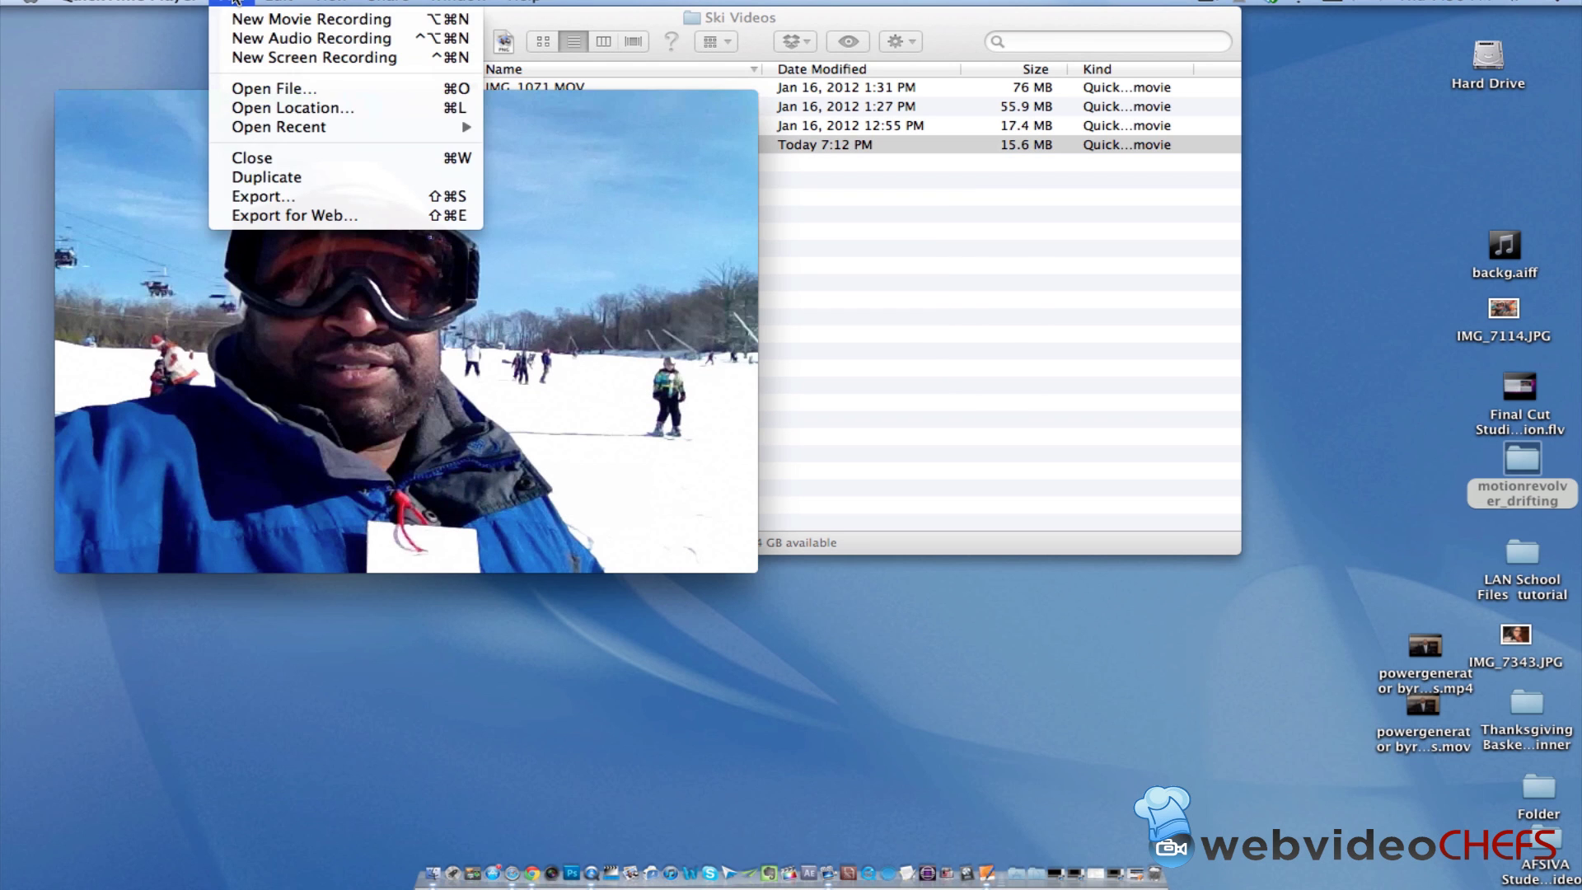
click(337, 198)
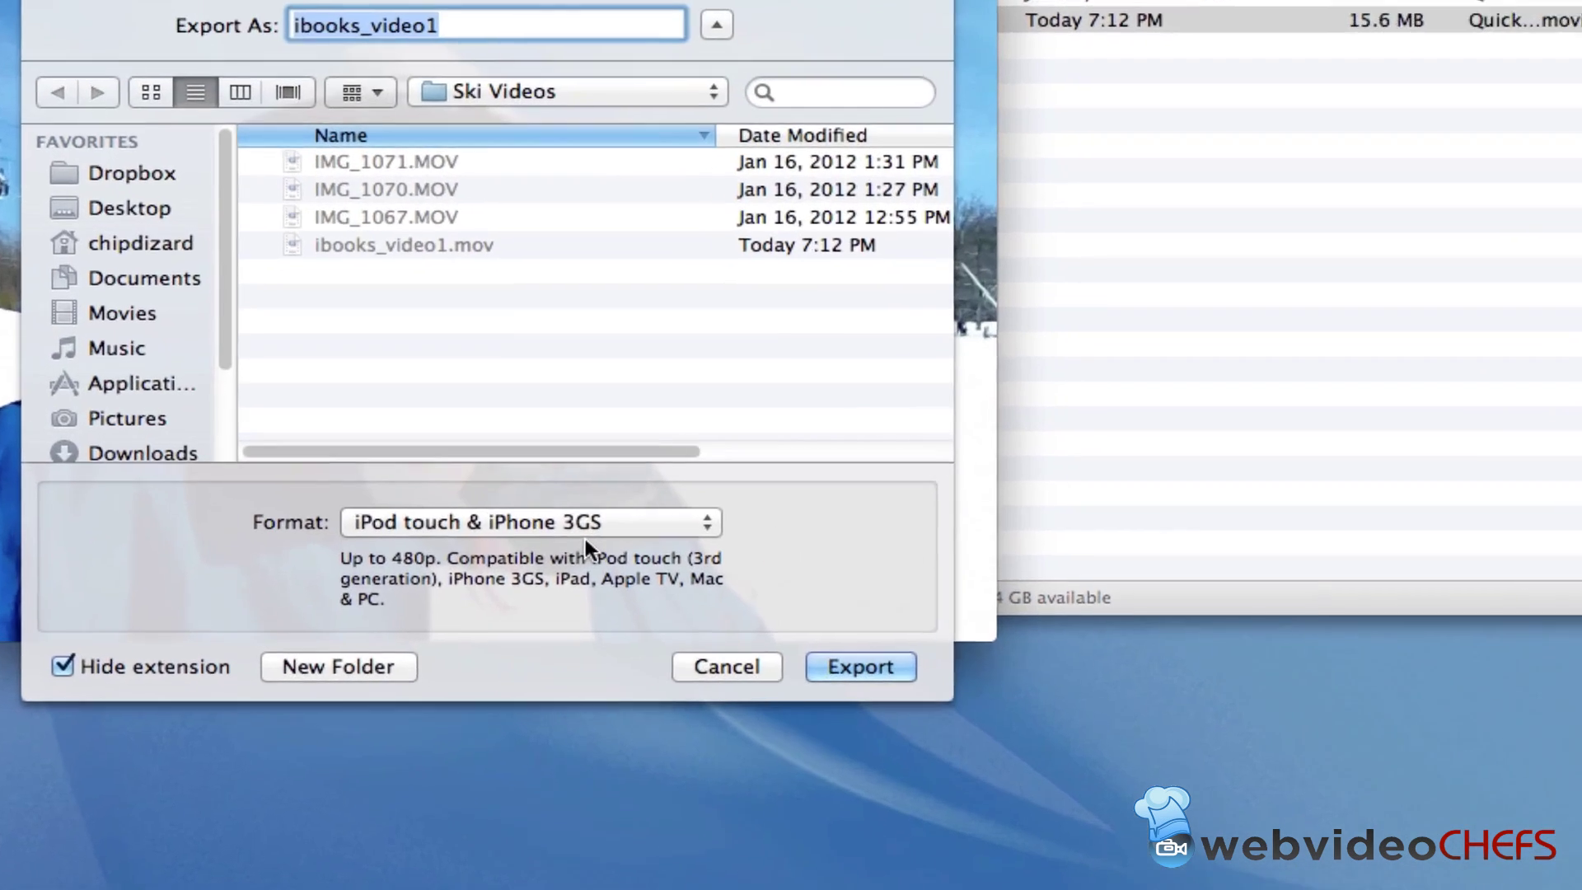
click(588, 527)
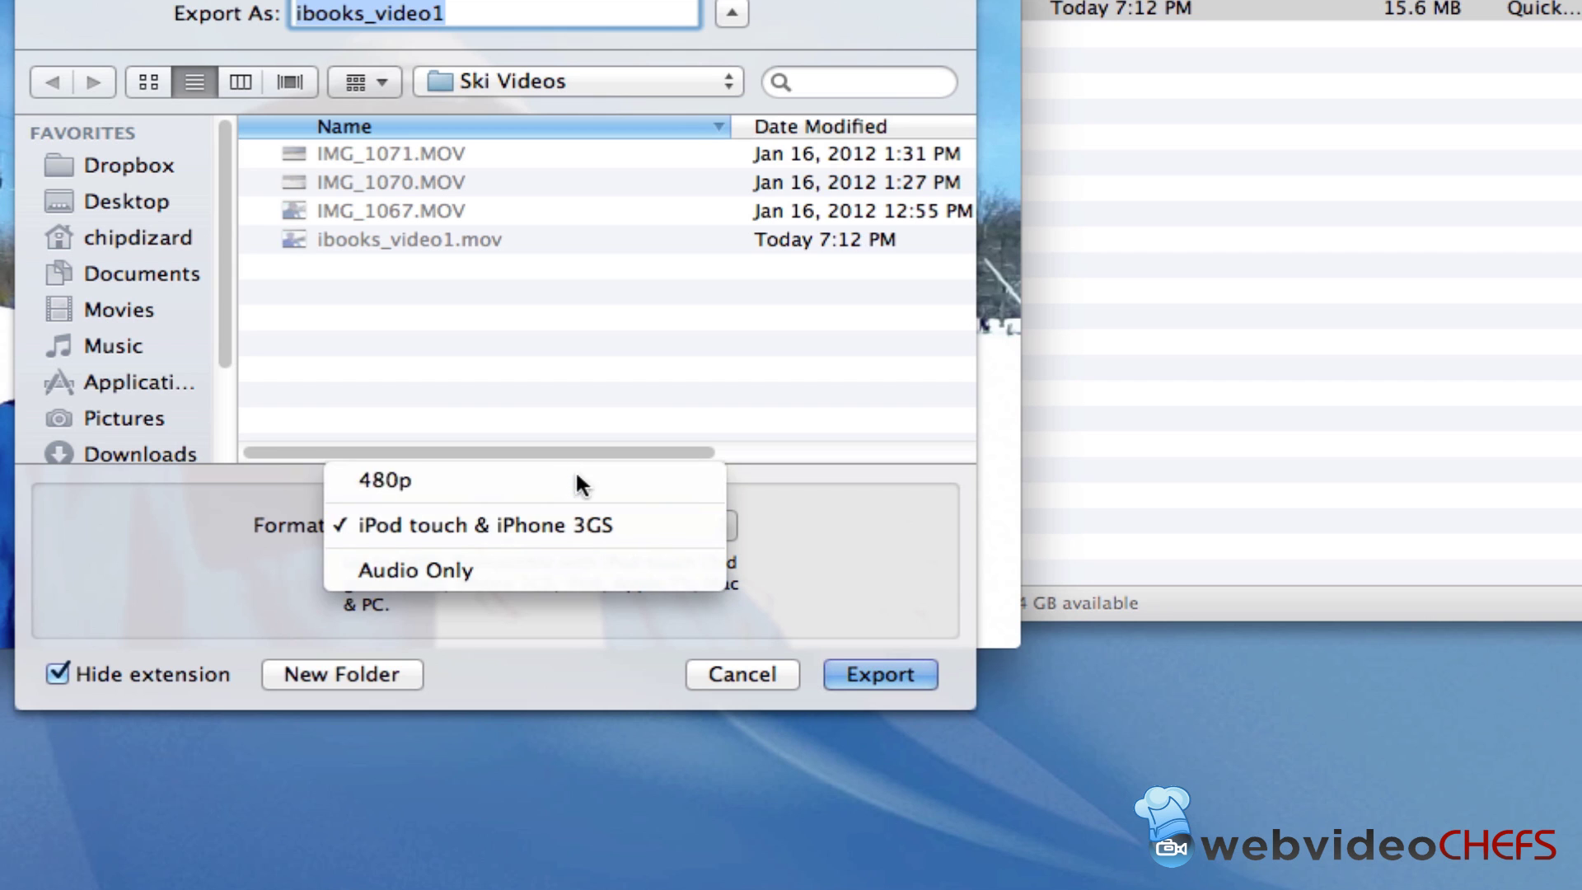
click(758, 574)
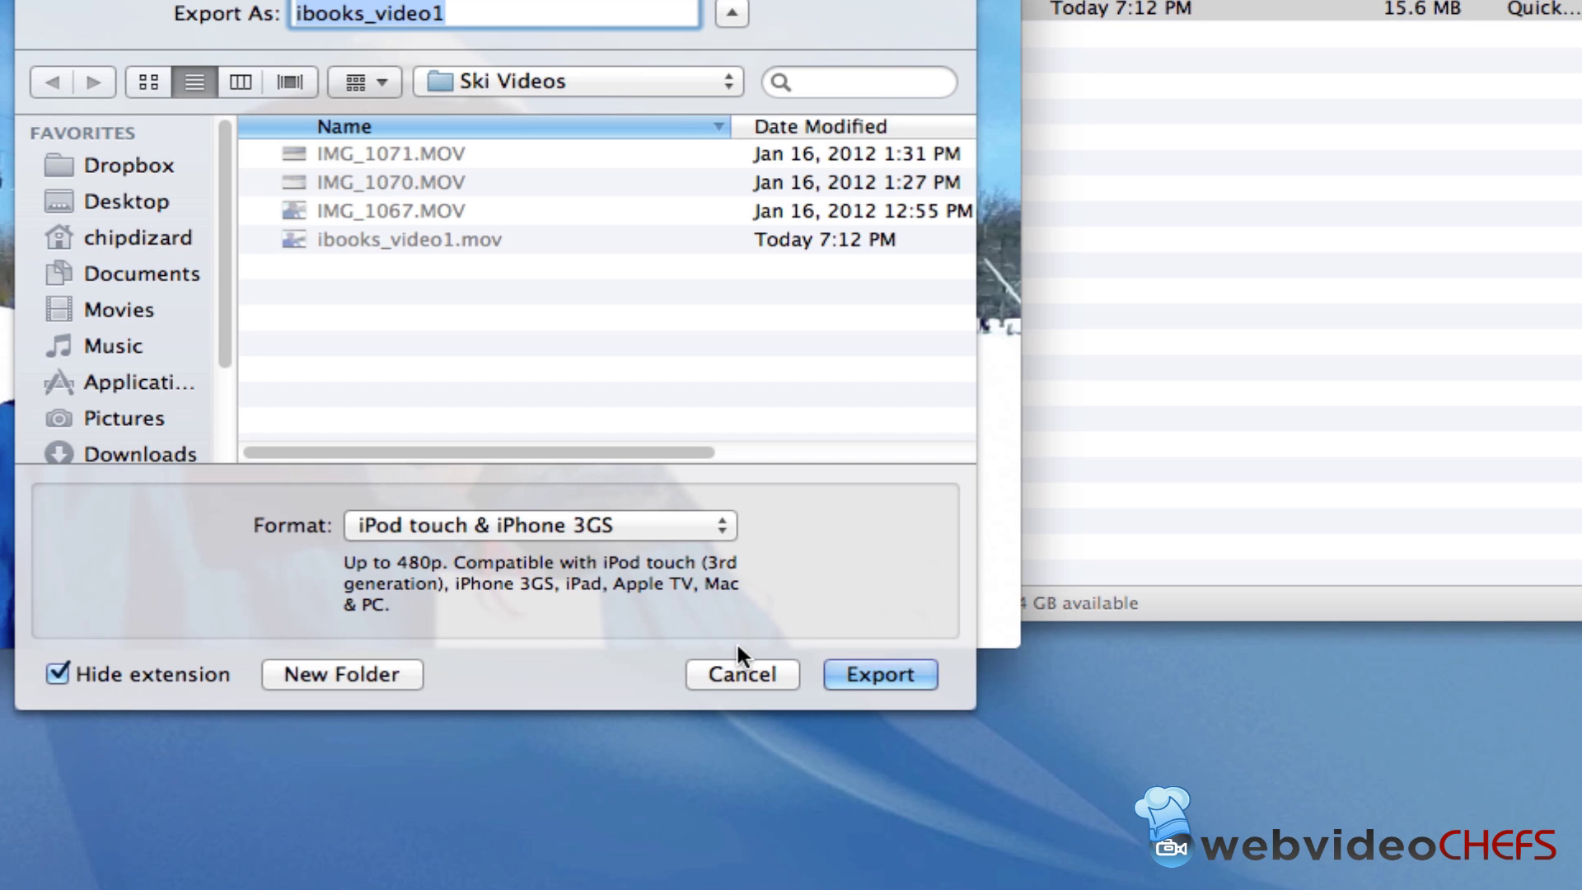
click(763, 677)
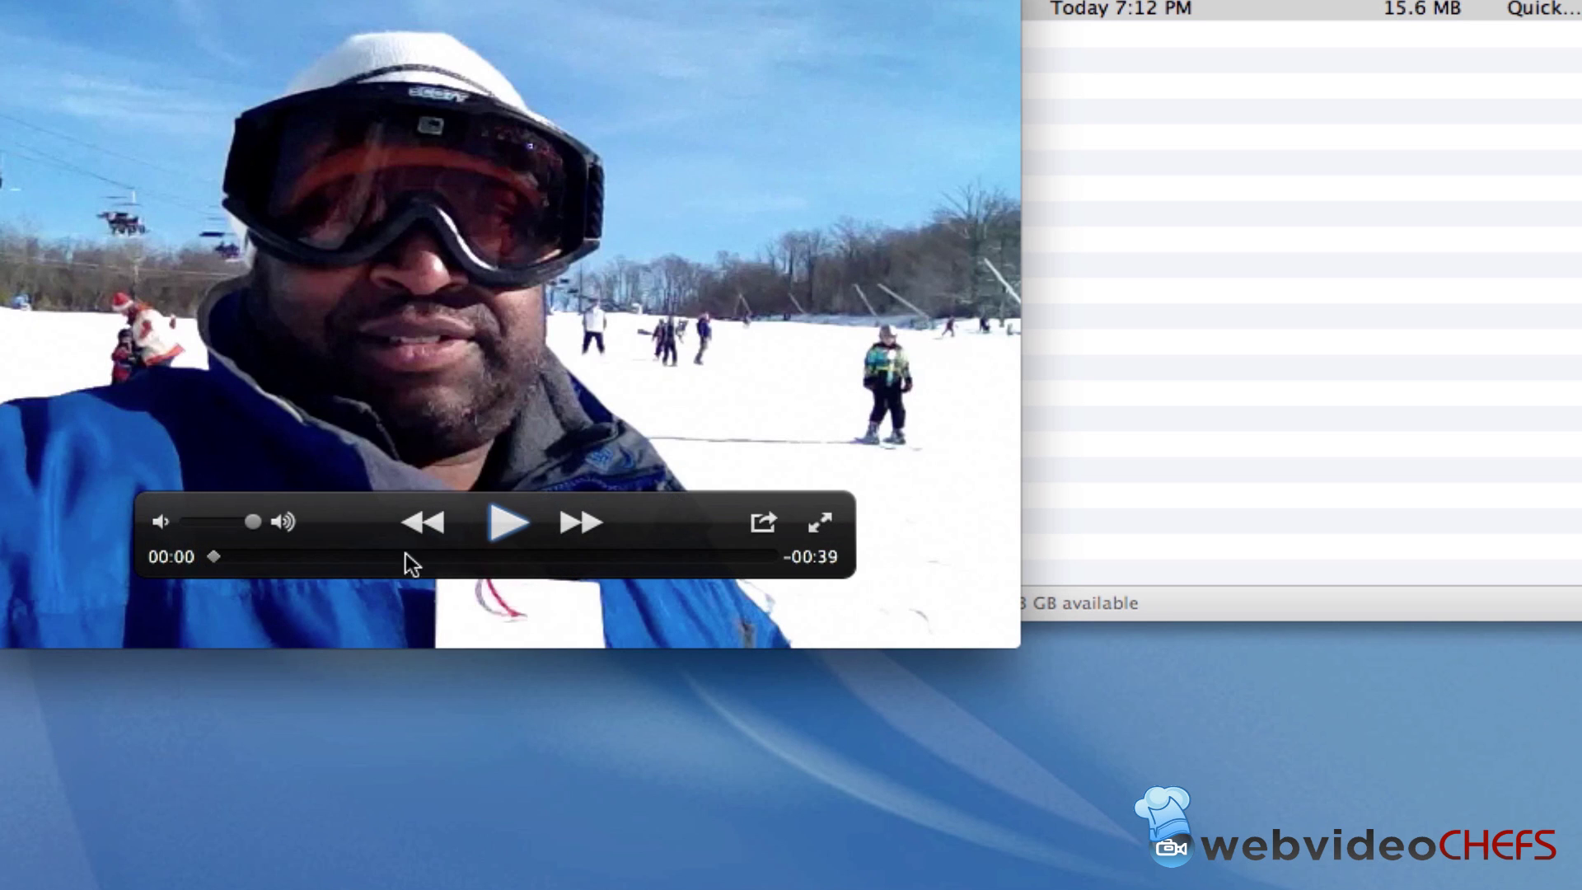
mouse_move(341, 555)
mouse_down()
mouse_move(413, 557)
mouse_move(320, 542)
mouse_up()
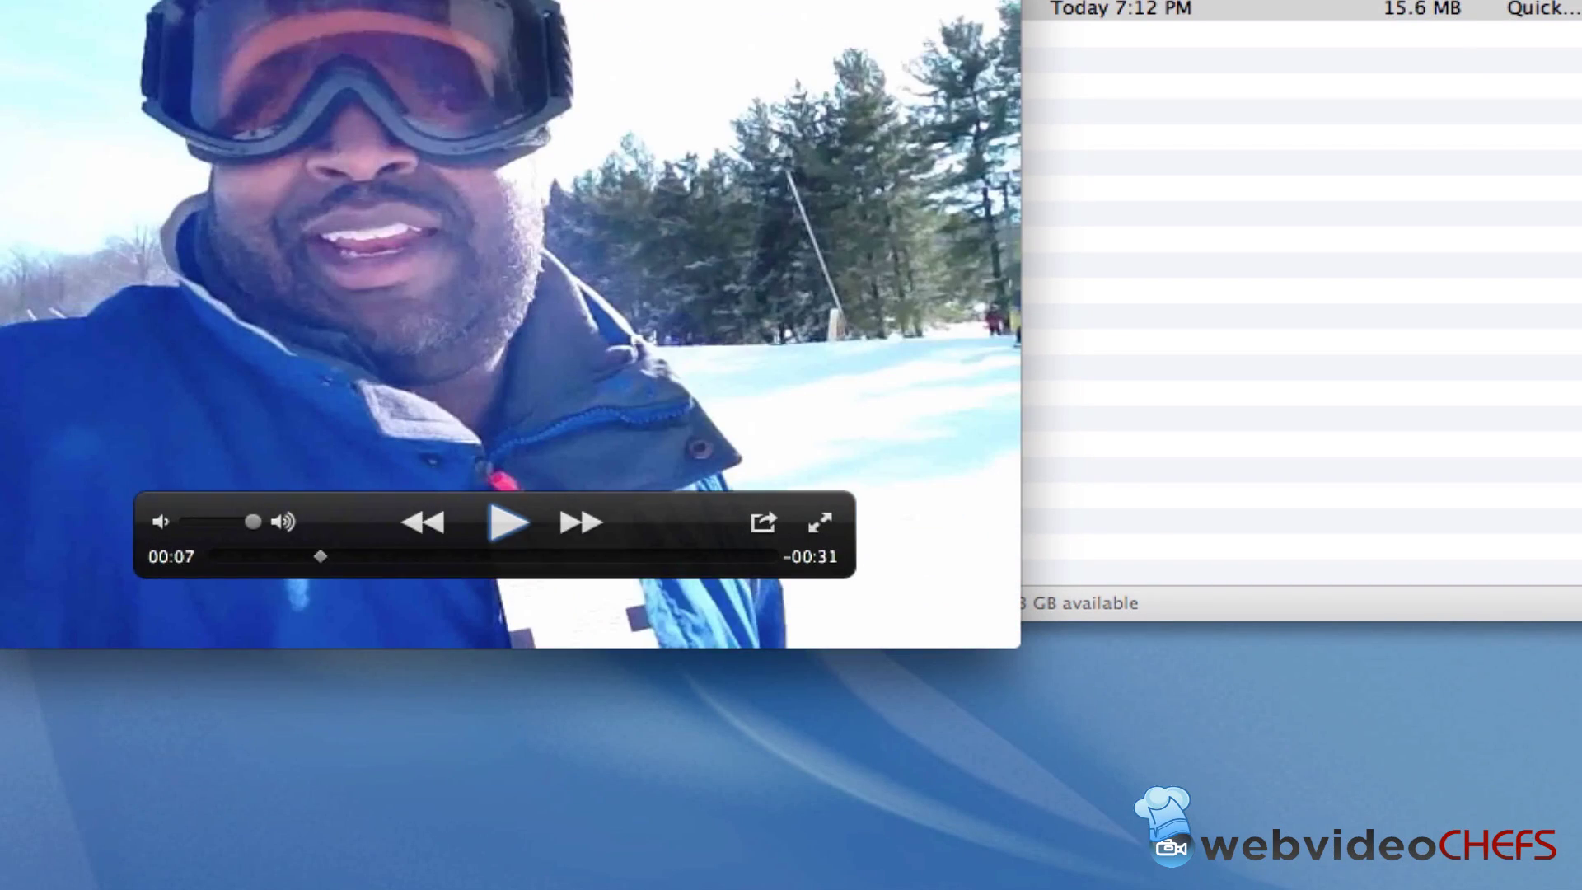
- Export as ibooks_video1.m4v in iPod touch & iPhone 3GS format, then select IMG_1070.MOV in Finder
click(311, 3)
click(348, 81)
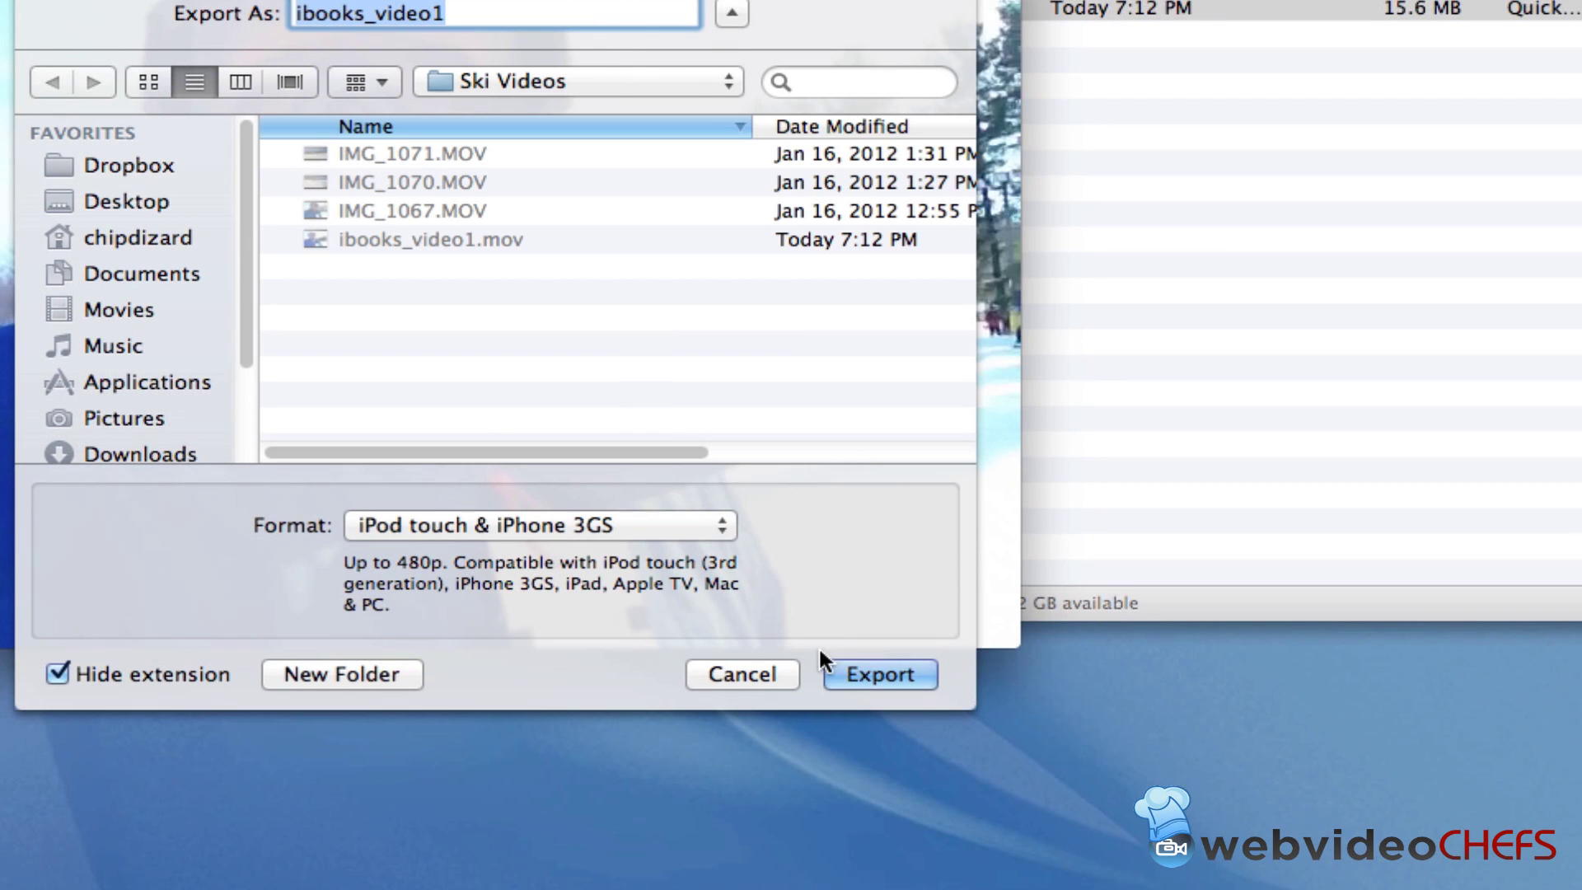
click(682, 515)
click(671, 516)
click(165, 674)
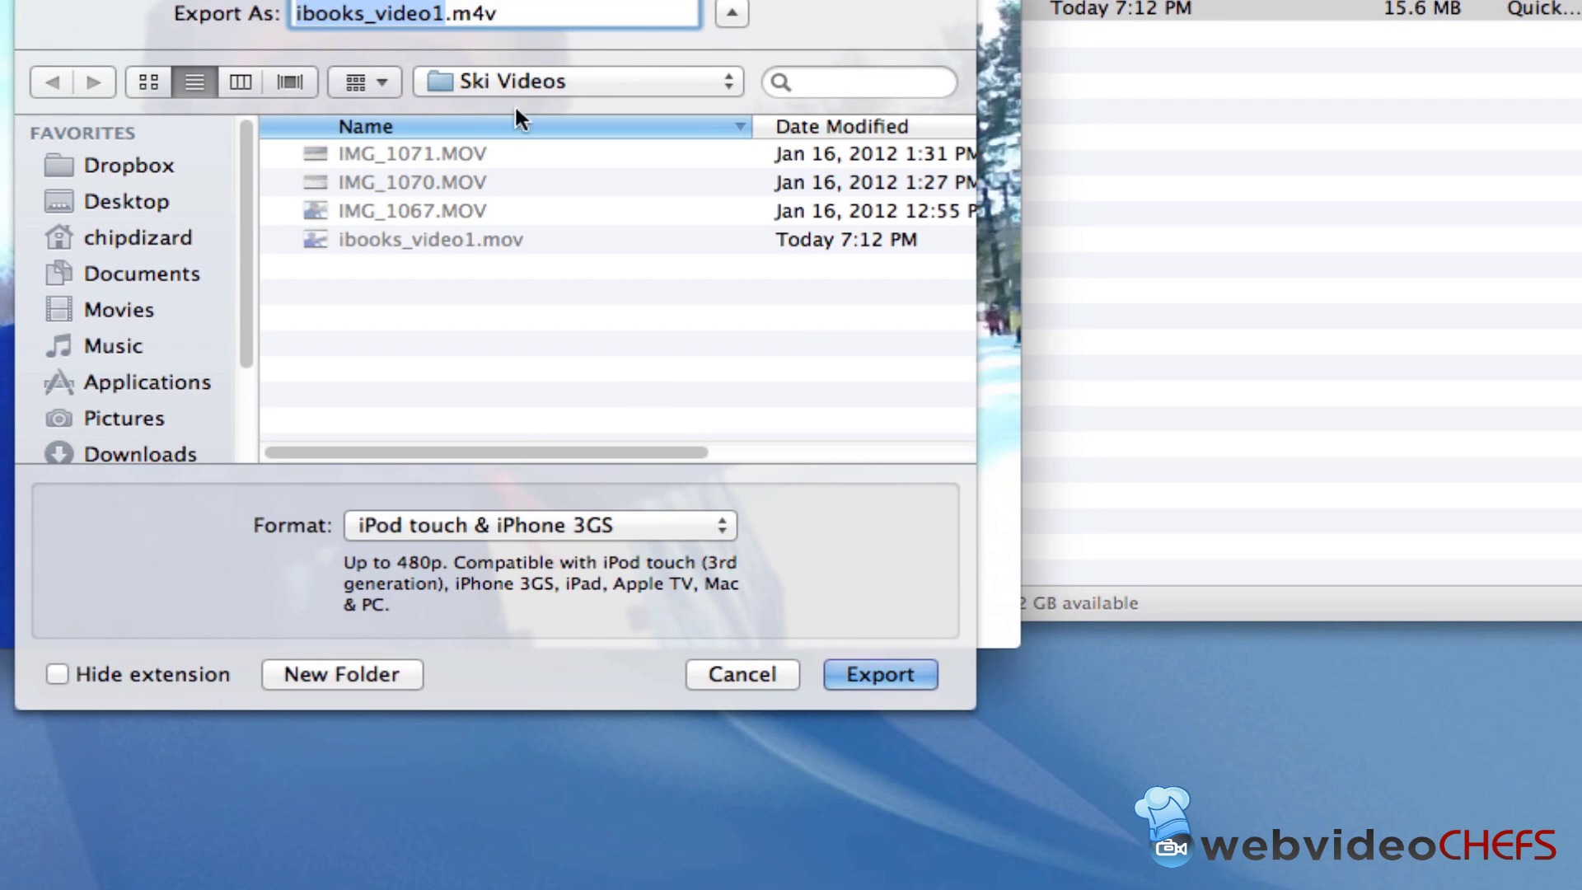
click(547, 518)
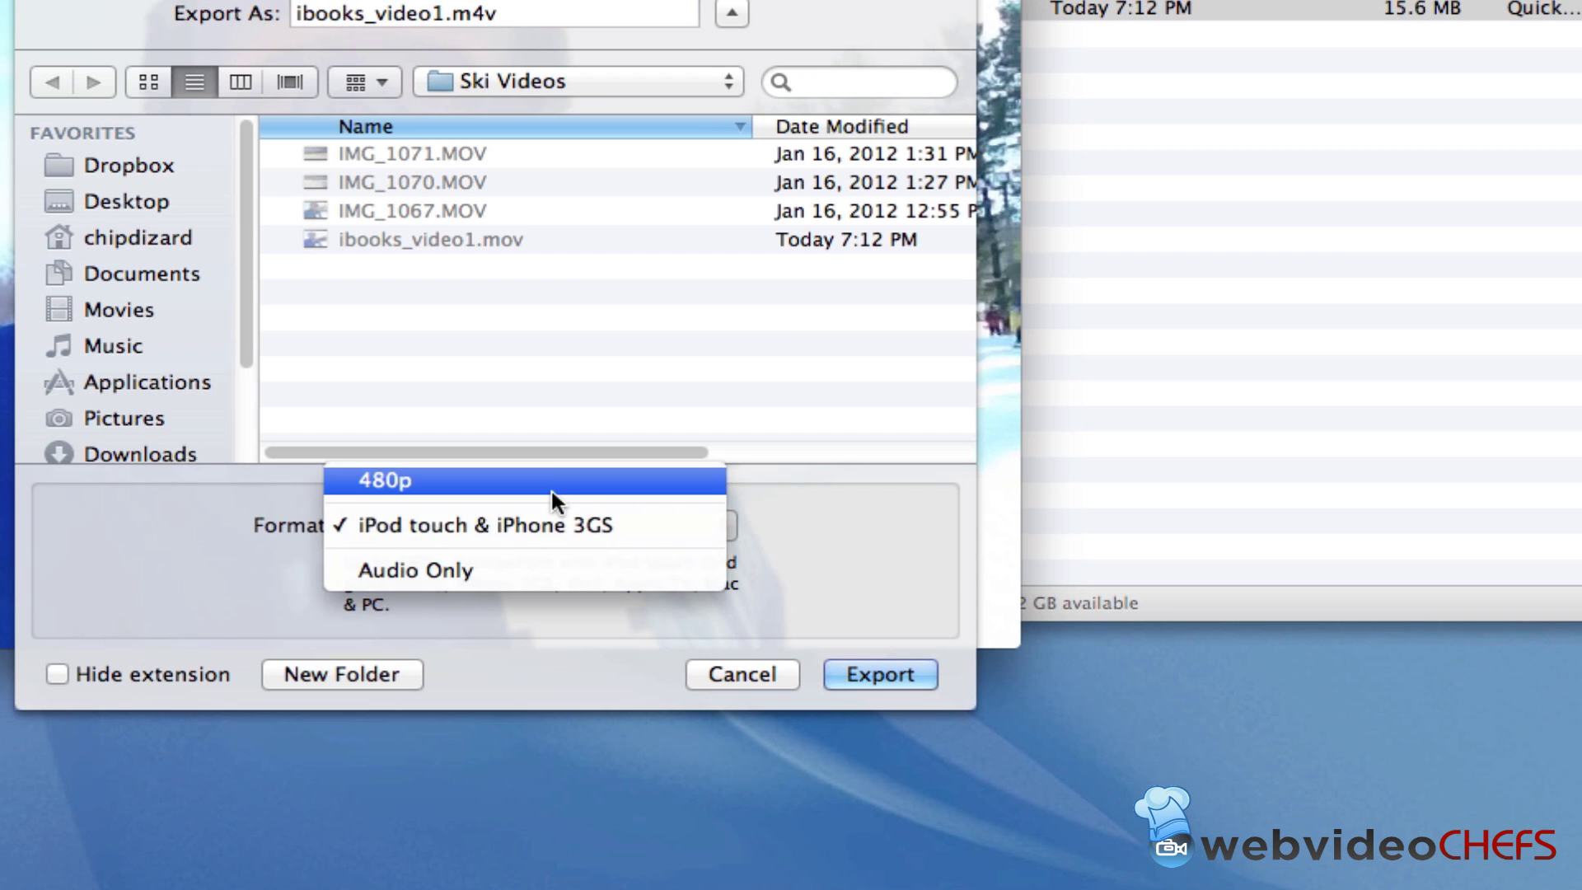
click(551, 483)
click(531, 525)
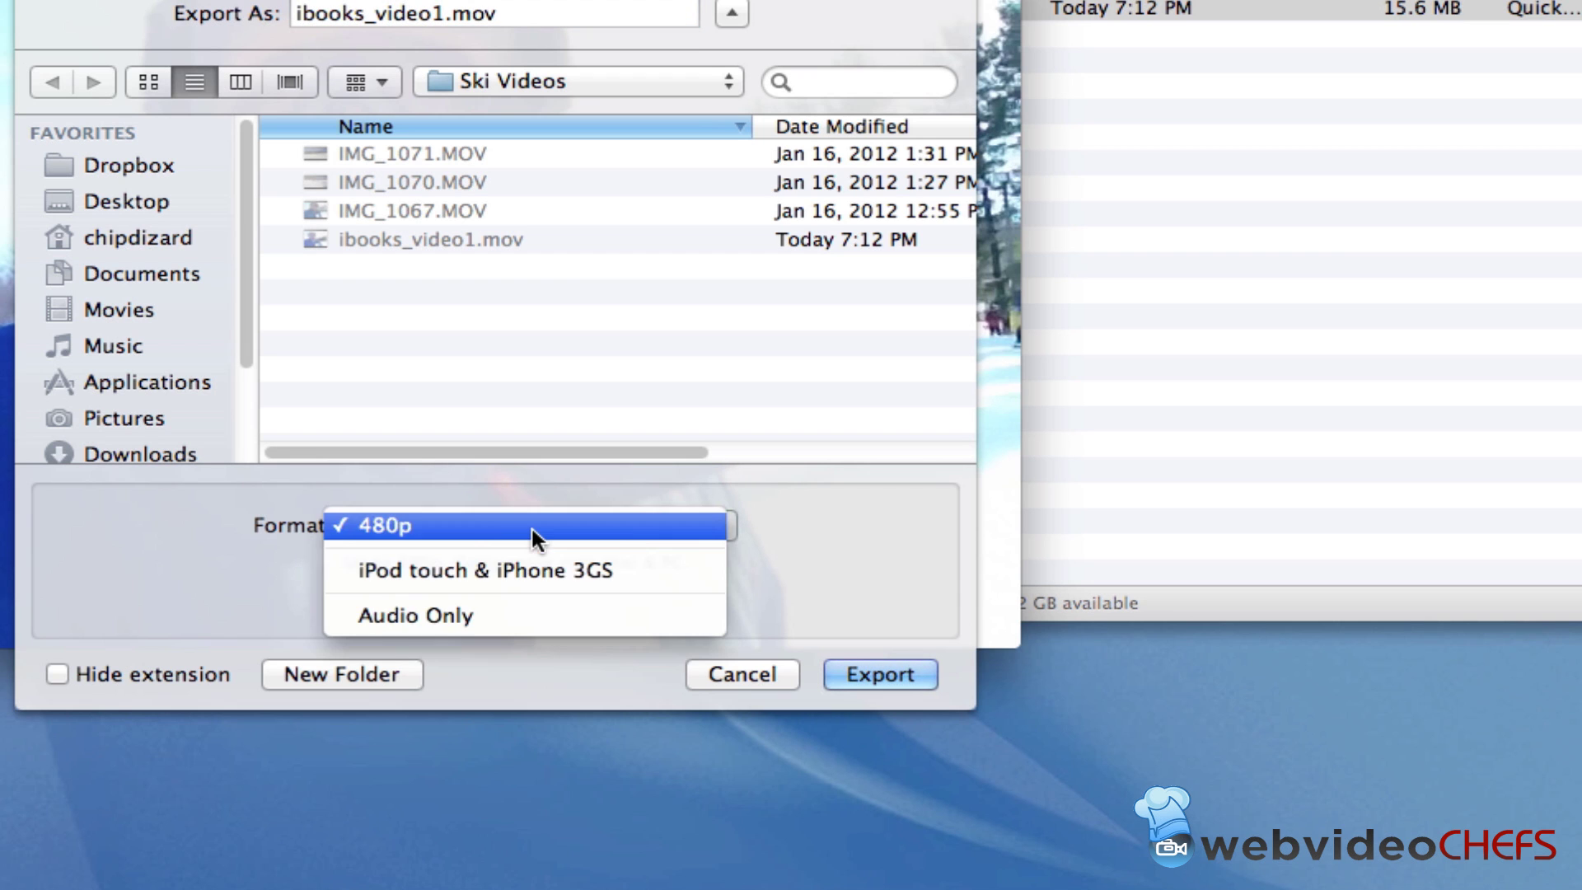
click(546, 570)
click(872, 676)
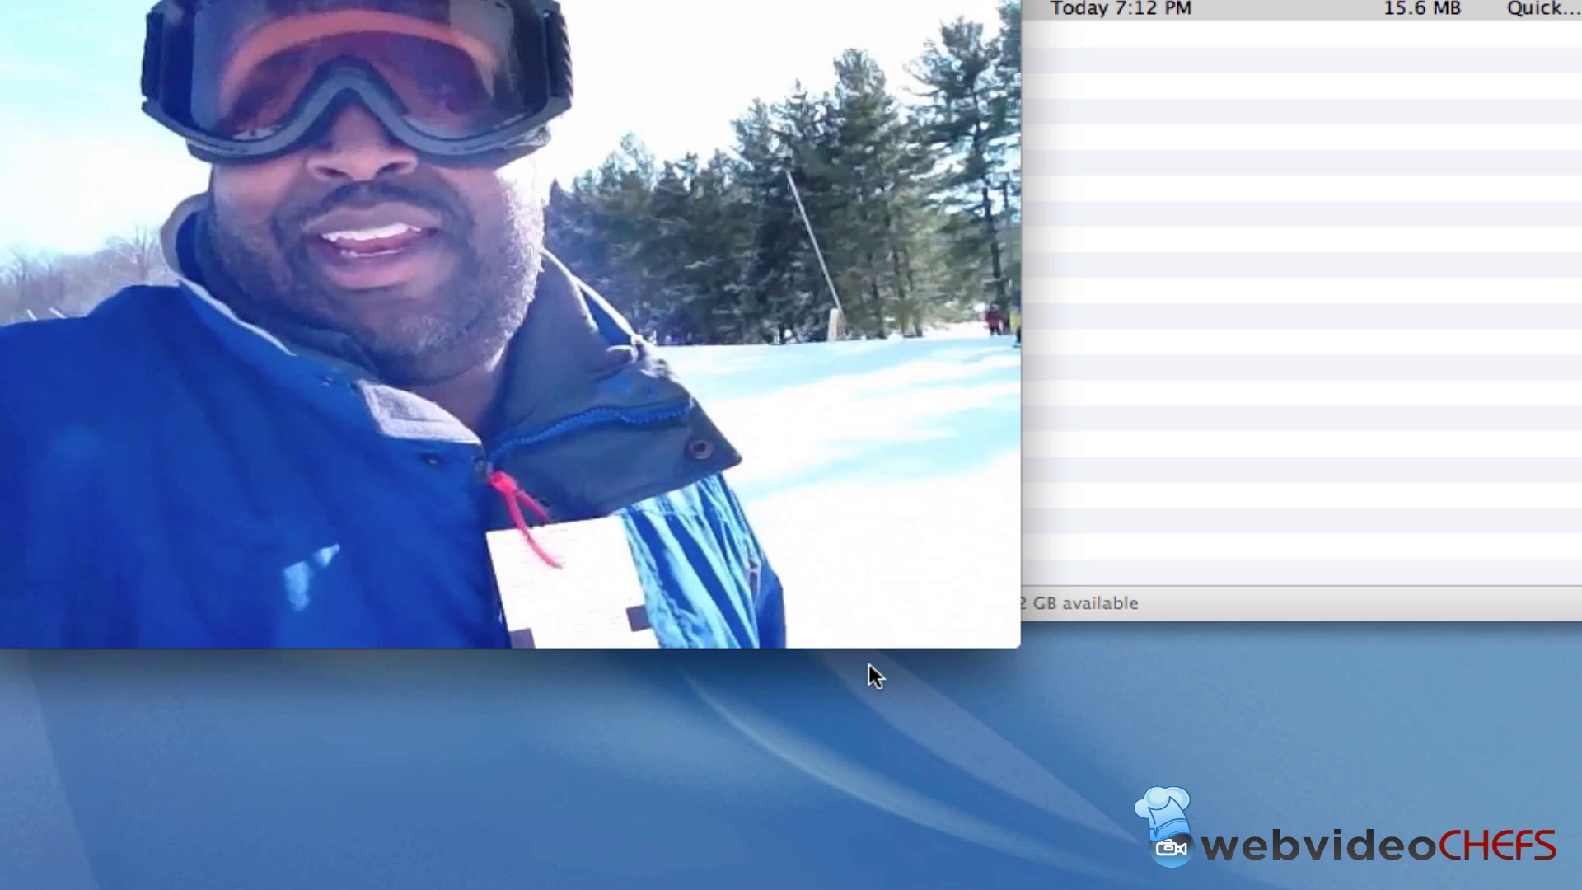
click(1194, 85)
click(593, 118)
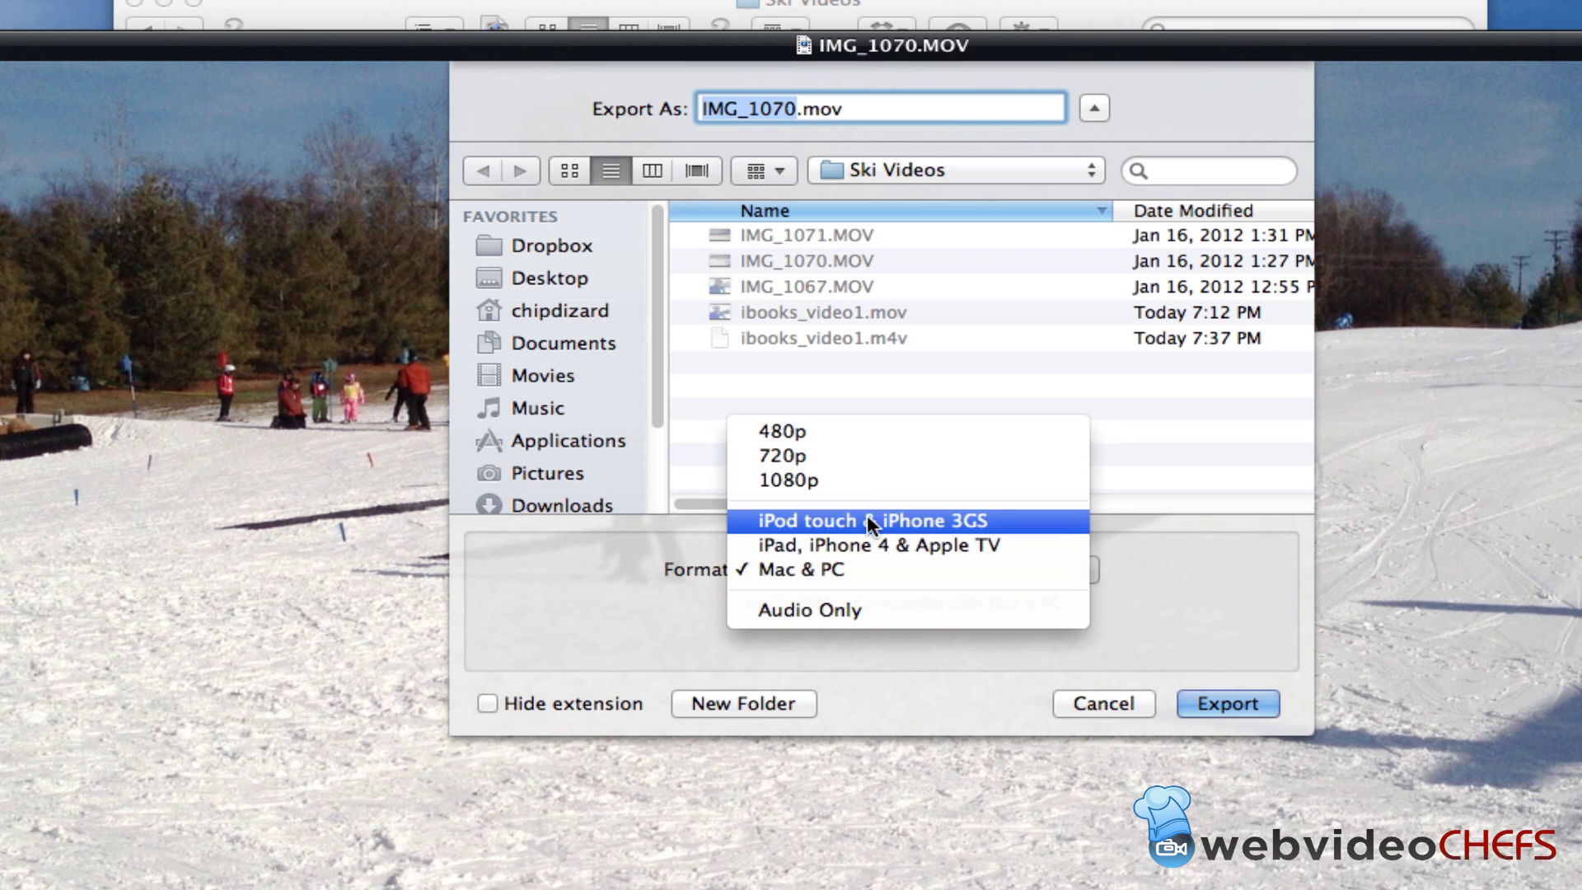
- Set IMG_1070.MOV's export format to iPad, iPhone 4 & Apple TV and begin naming it 'ibooks_v'
click(864, 456)
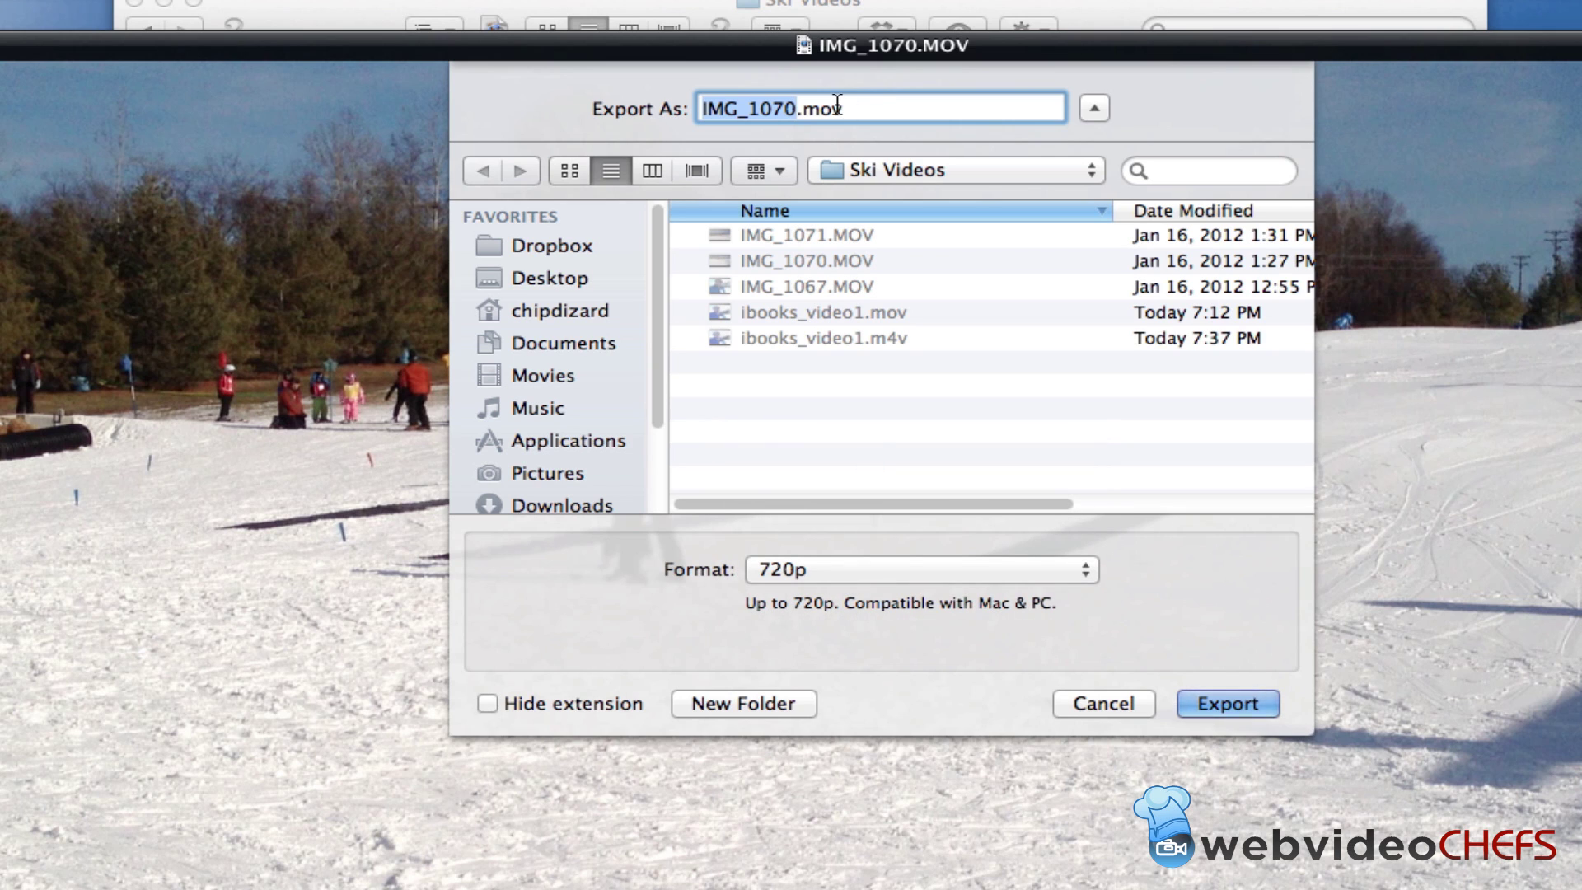
click(903, 567)
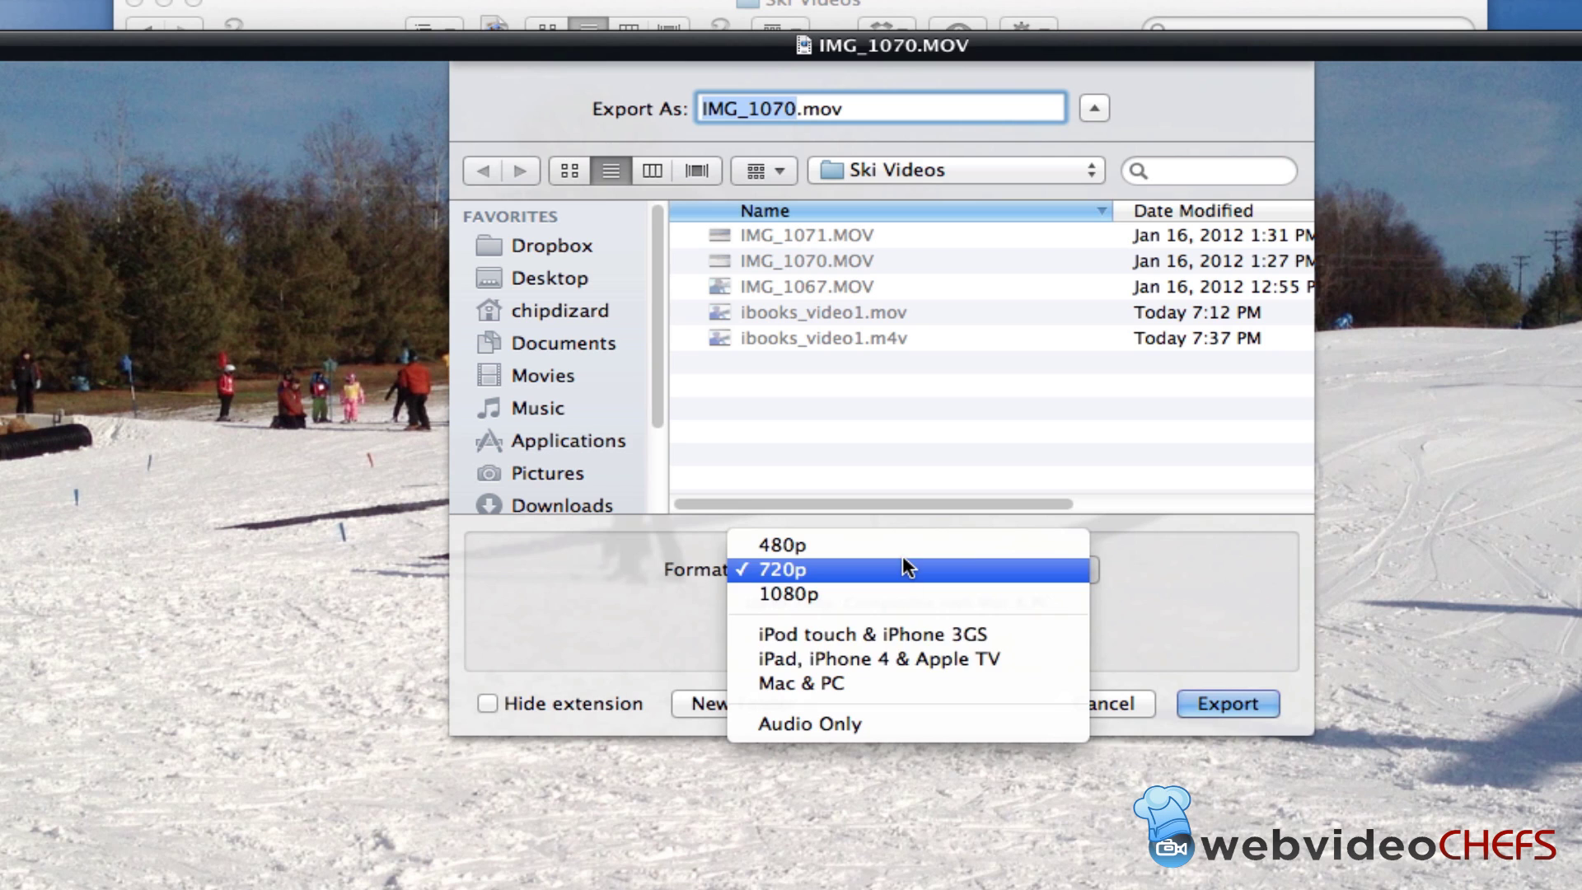
click(936, 655)
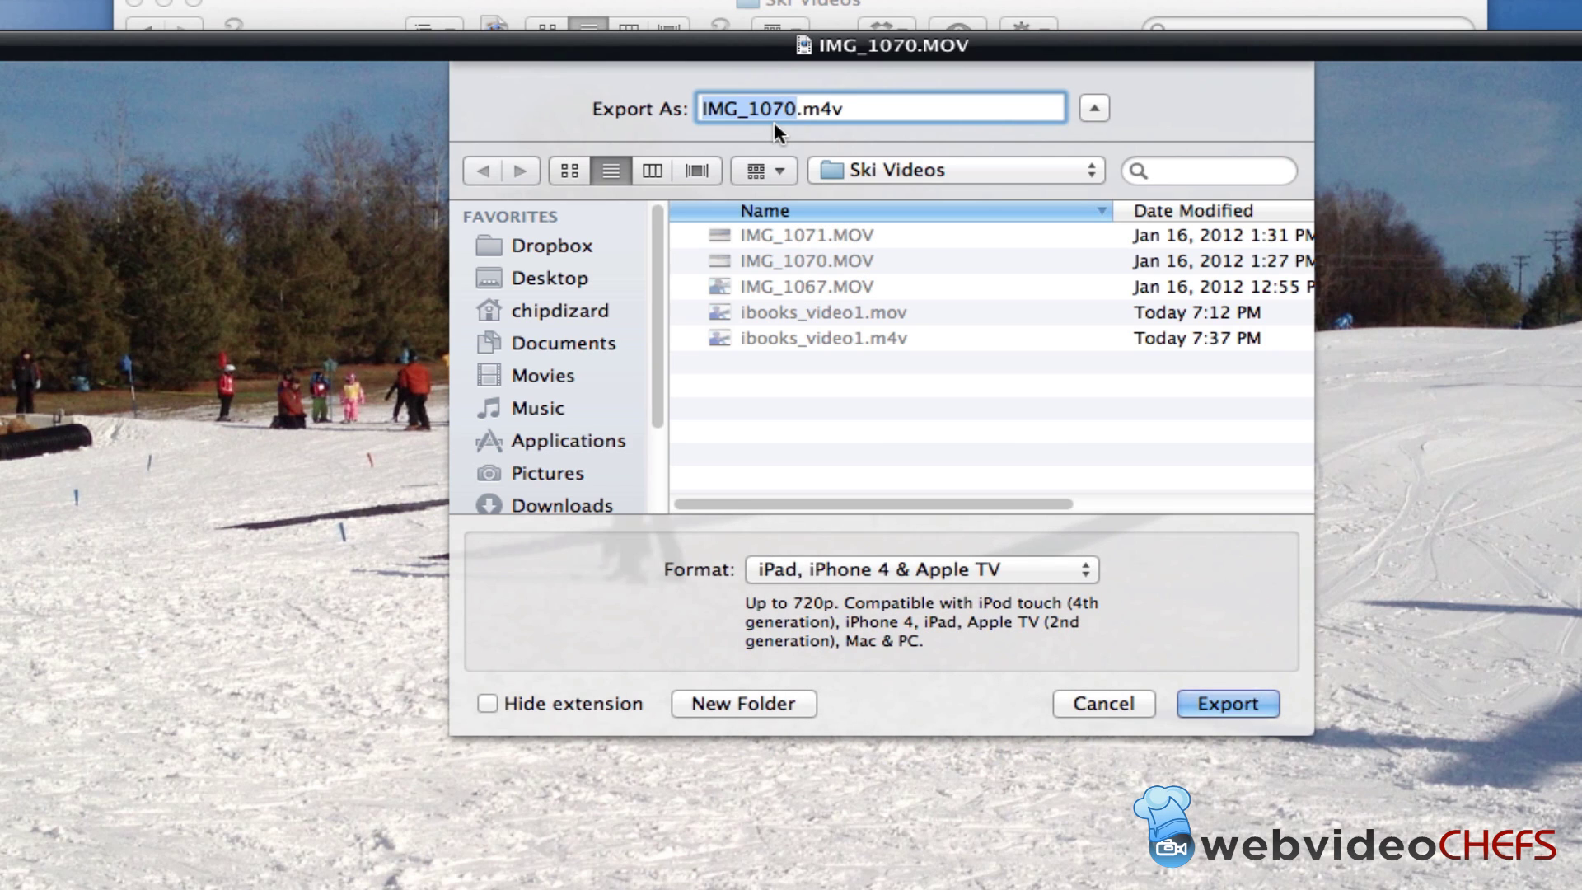
text(ibooks_v)
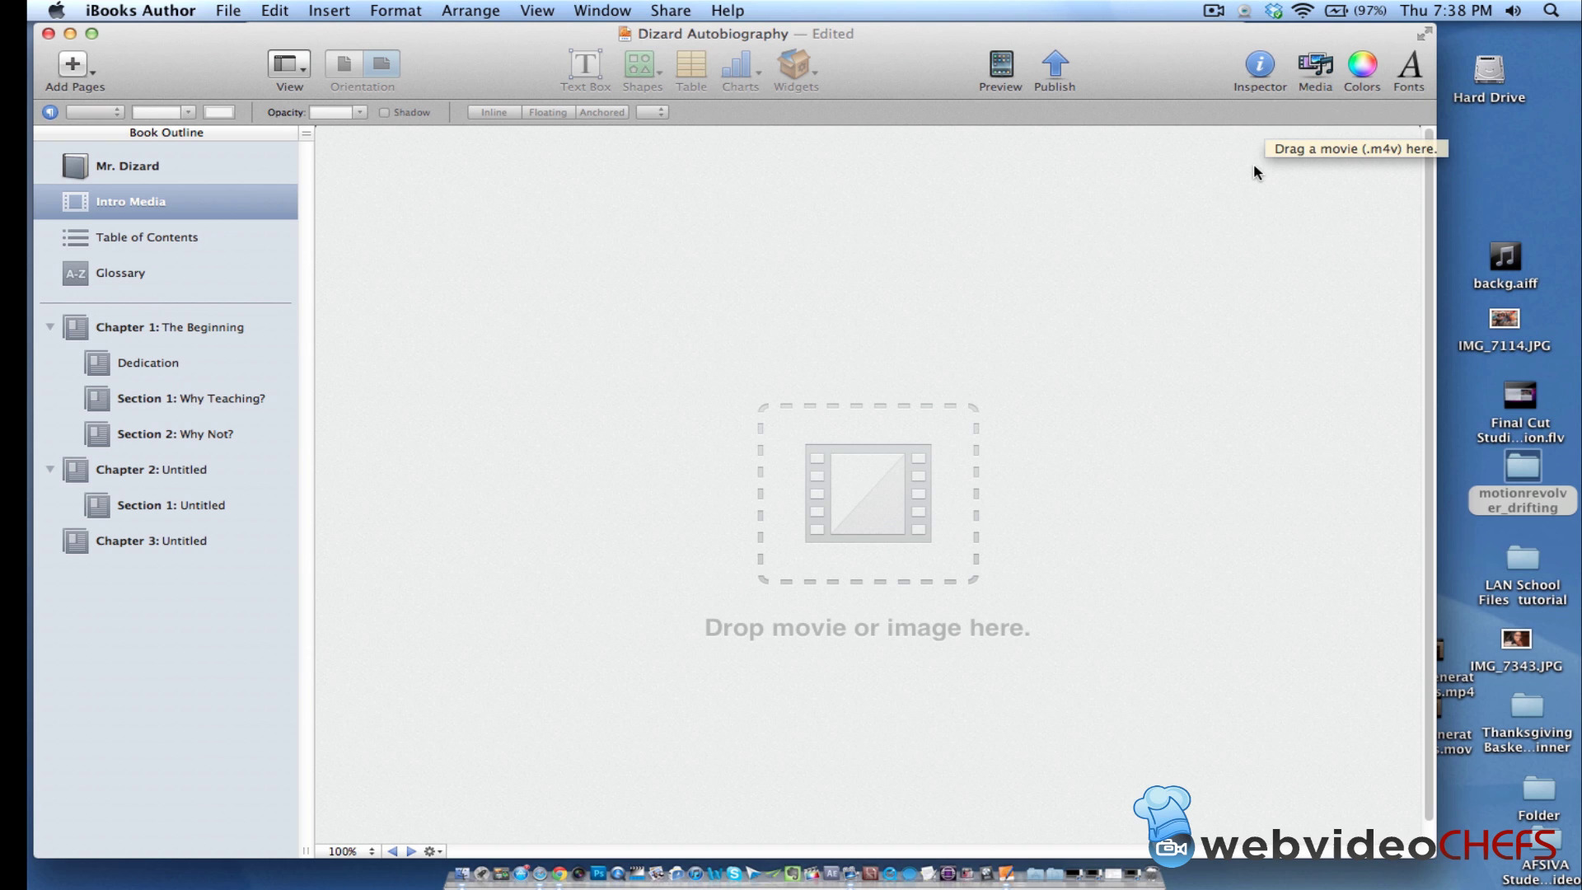
- Drag ibooks_video1.m4v from the Media browser's Ski Videos list onto the Intro Media page
click(1316, 68)
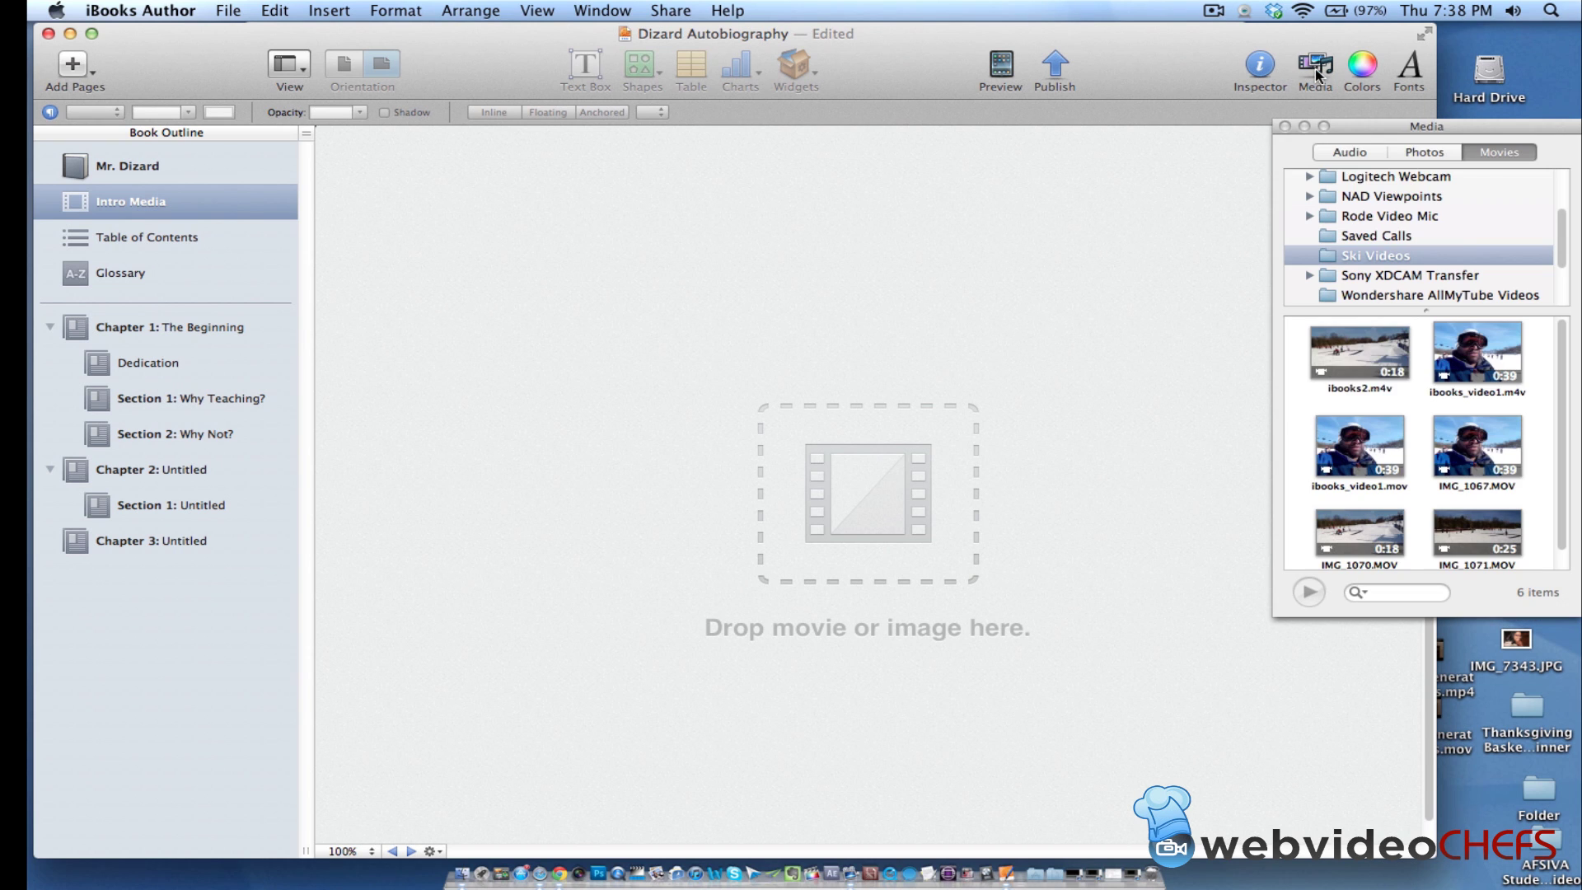
scroll(1567, 418, down, 1)
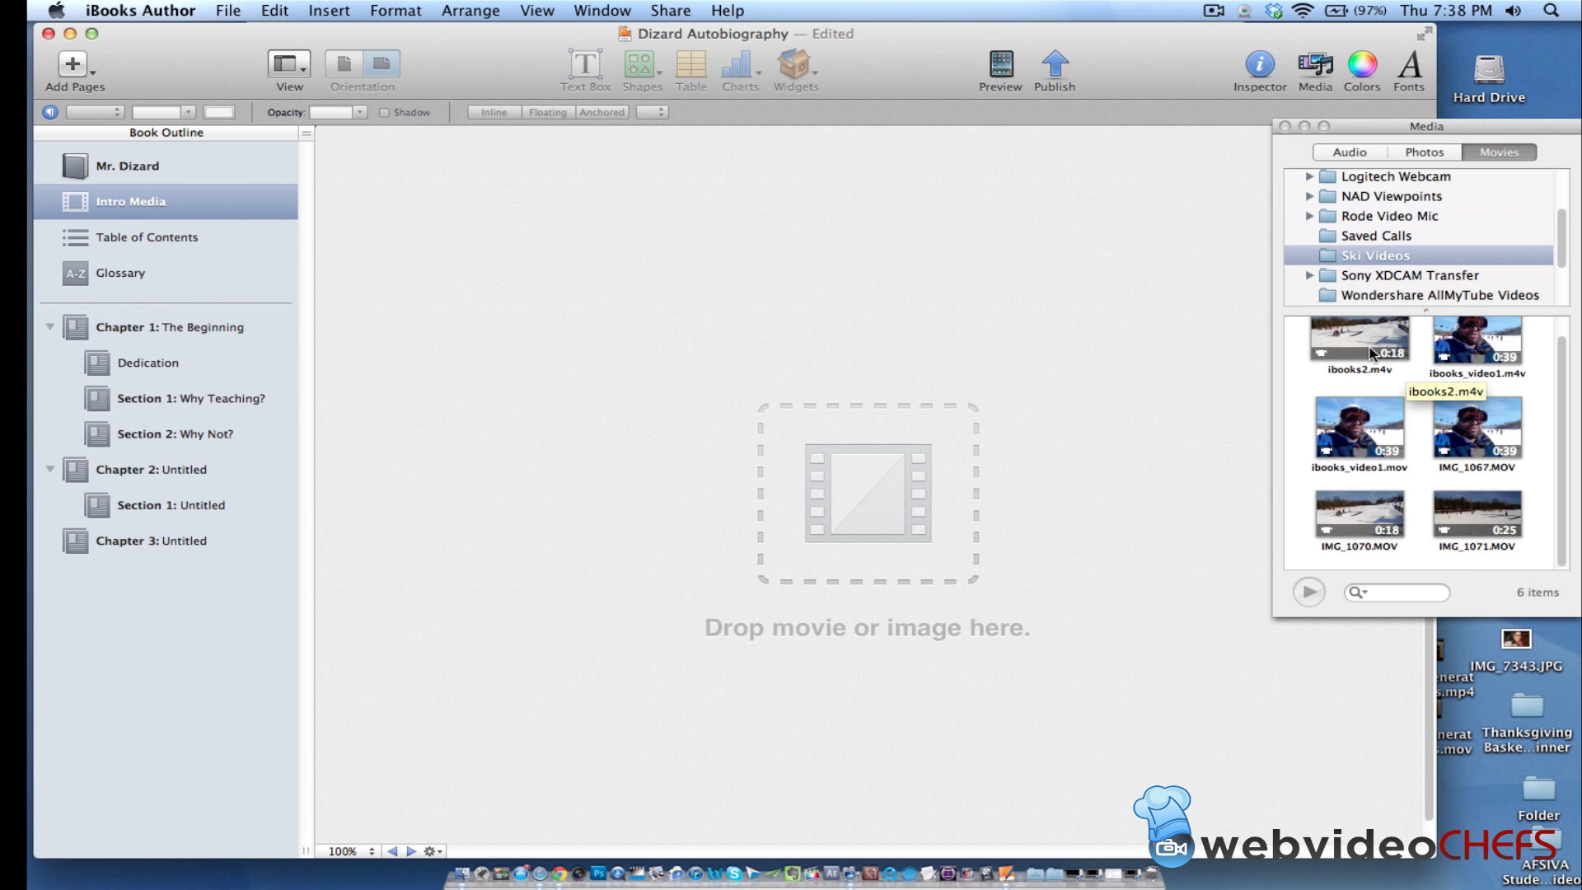
click(1449, 355)
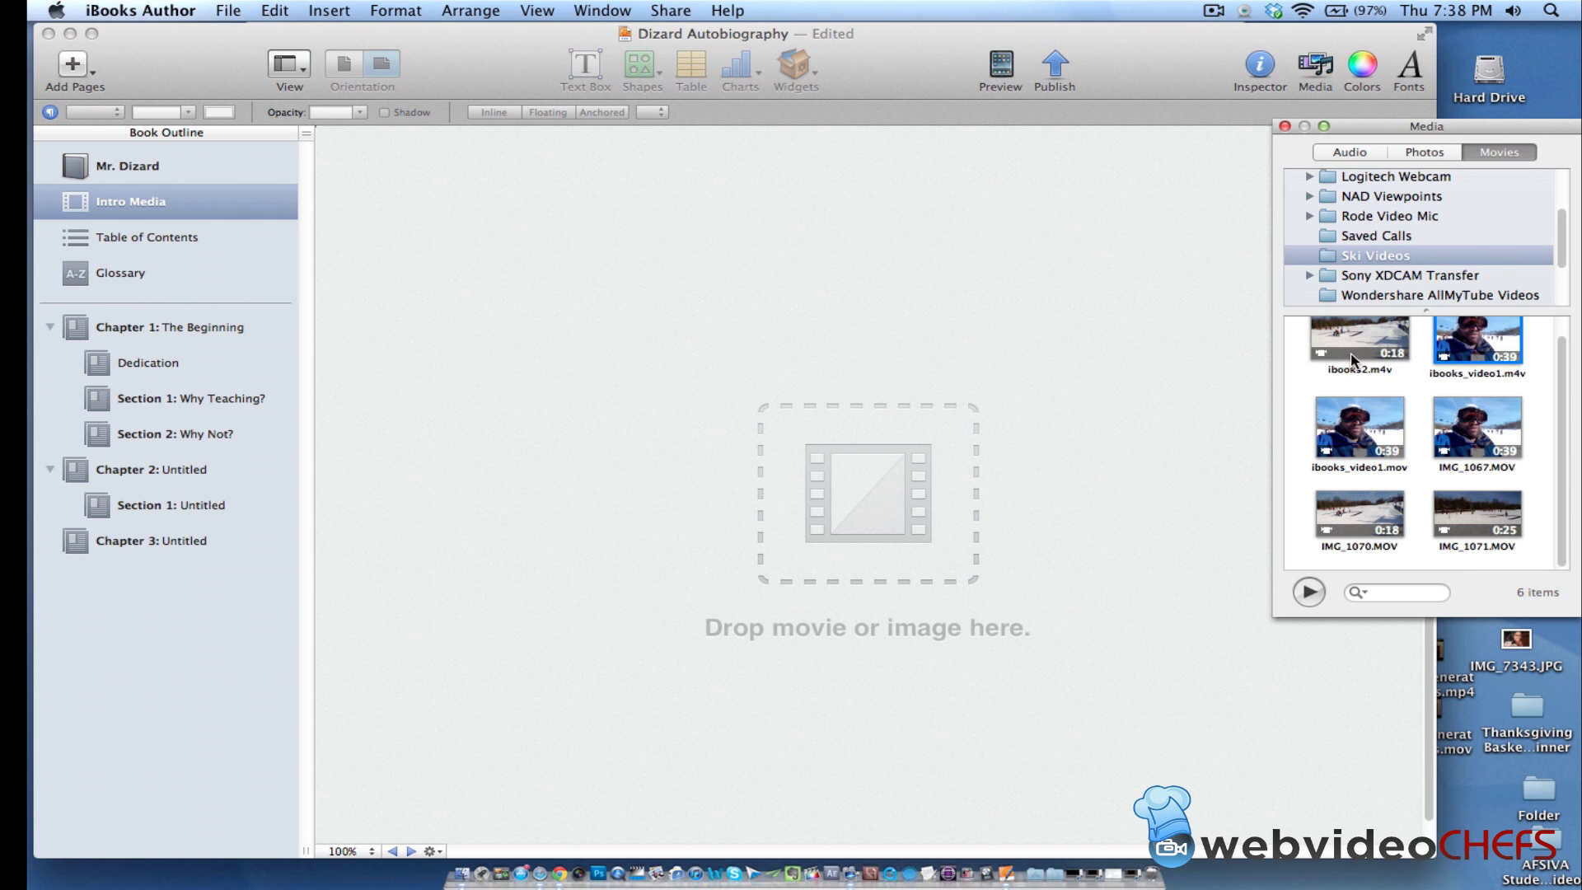
drag(1300, 365, 664, 269)
- At 50% zoom, shrink the first ski movie to about 332 × 249 pt
drag(1373, 132, 1350, 505)
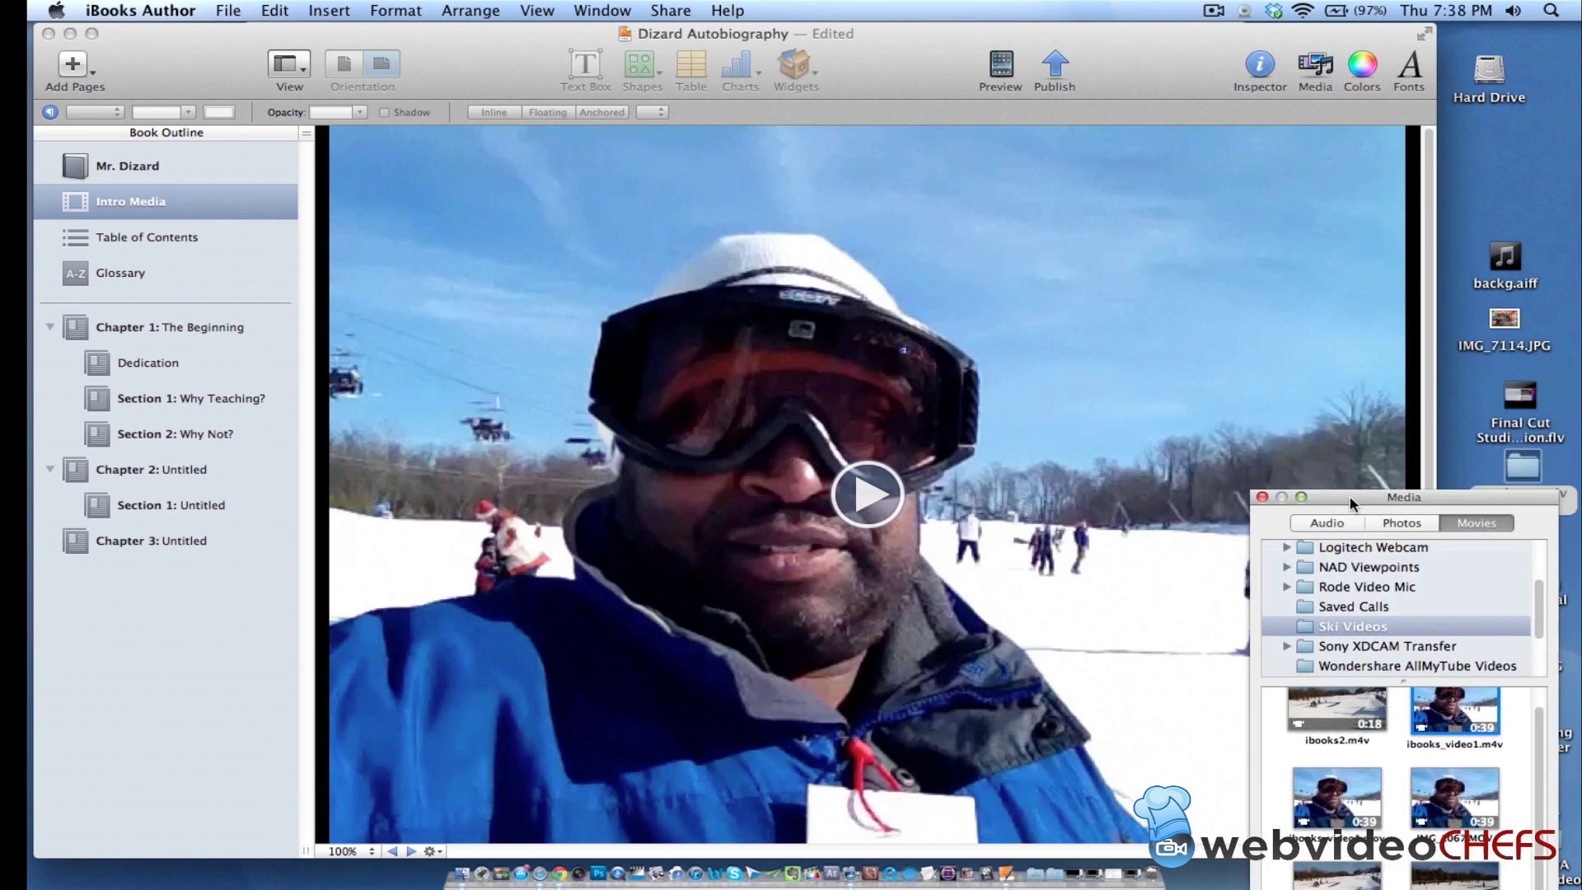
click(1302, 378)
click(368, 852)
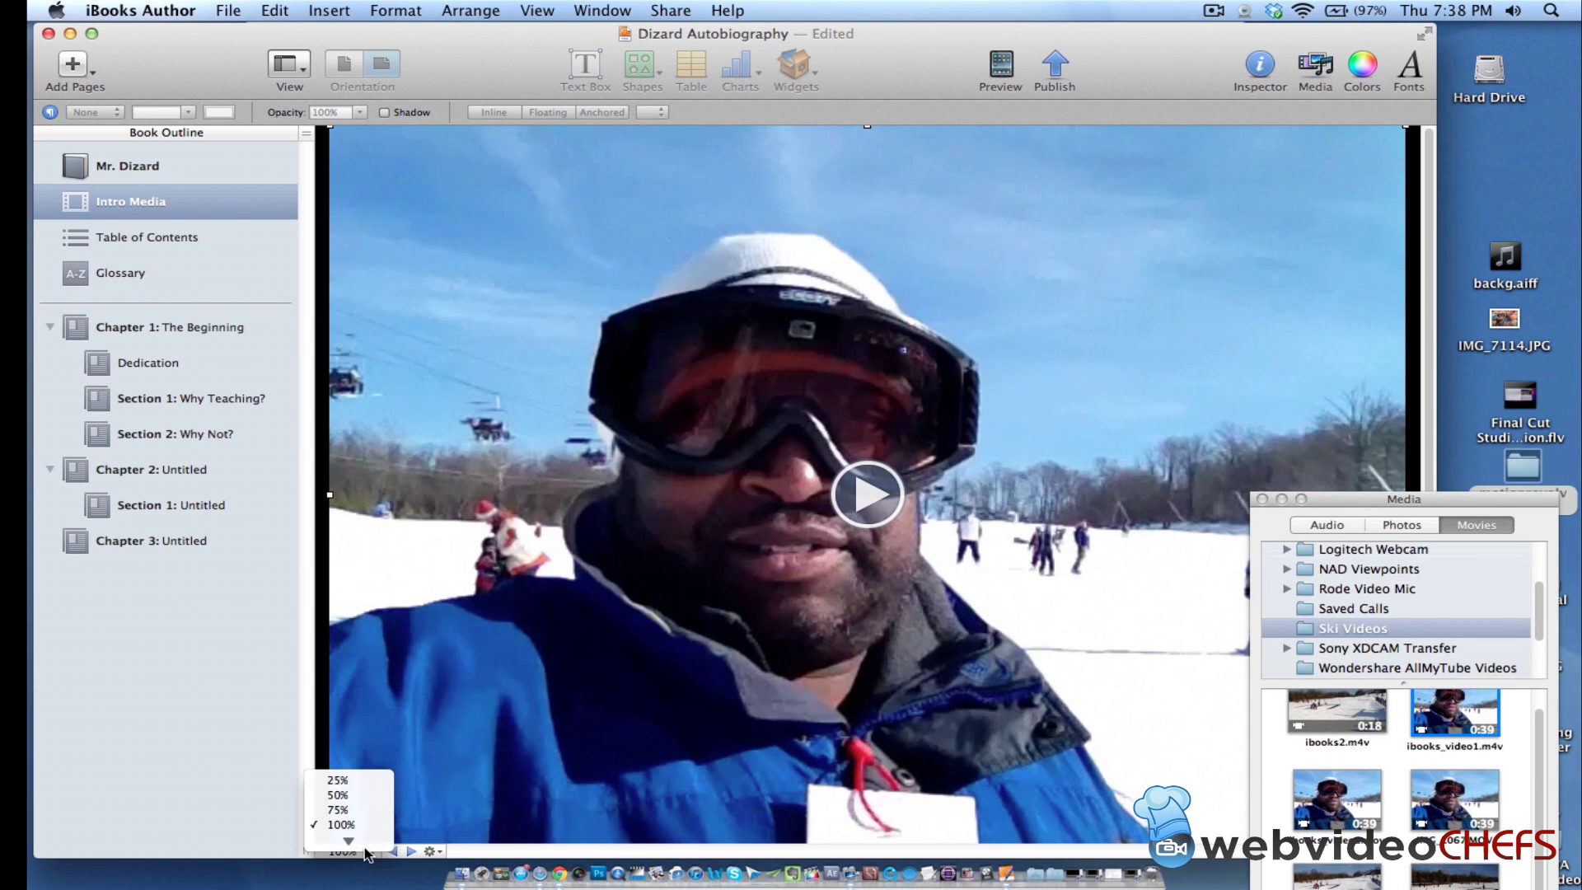
click(362, 796)
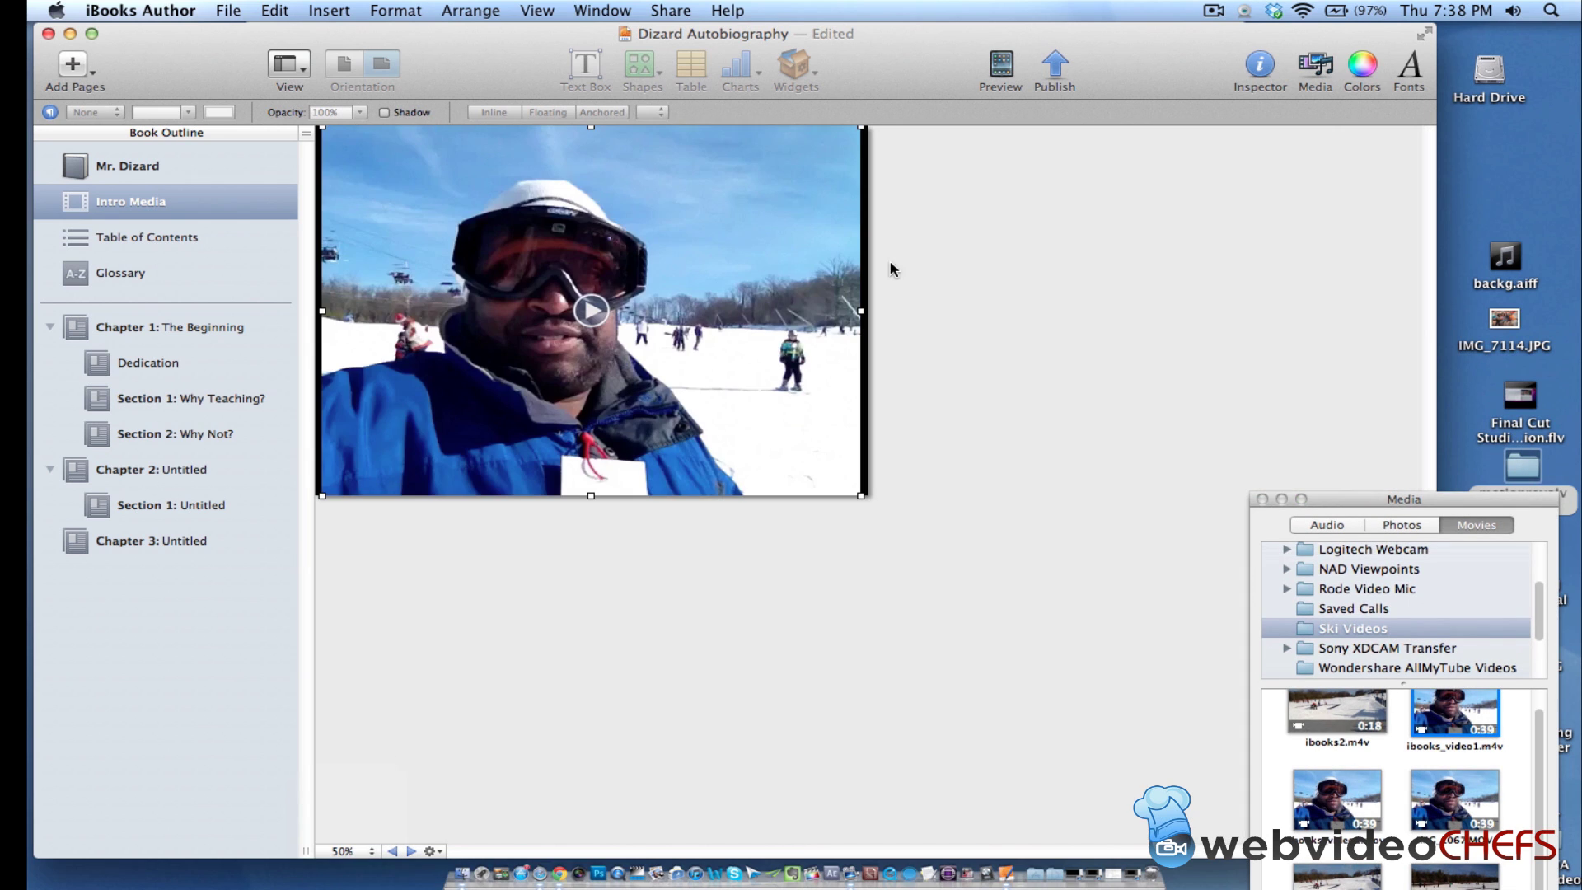
mouse_move(860, 125)
mouse_down()
mouse_move(762, 210)
mouse_move(863, 127)
mouse_up()
click(853, 311)
click(854, 317)
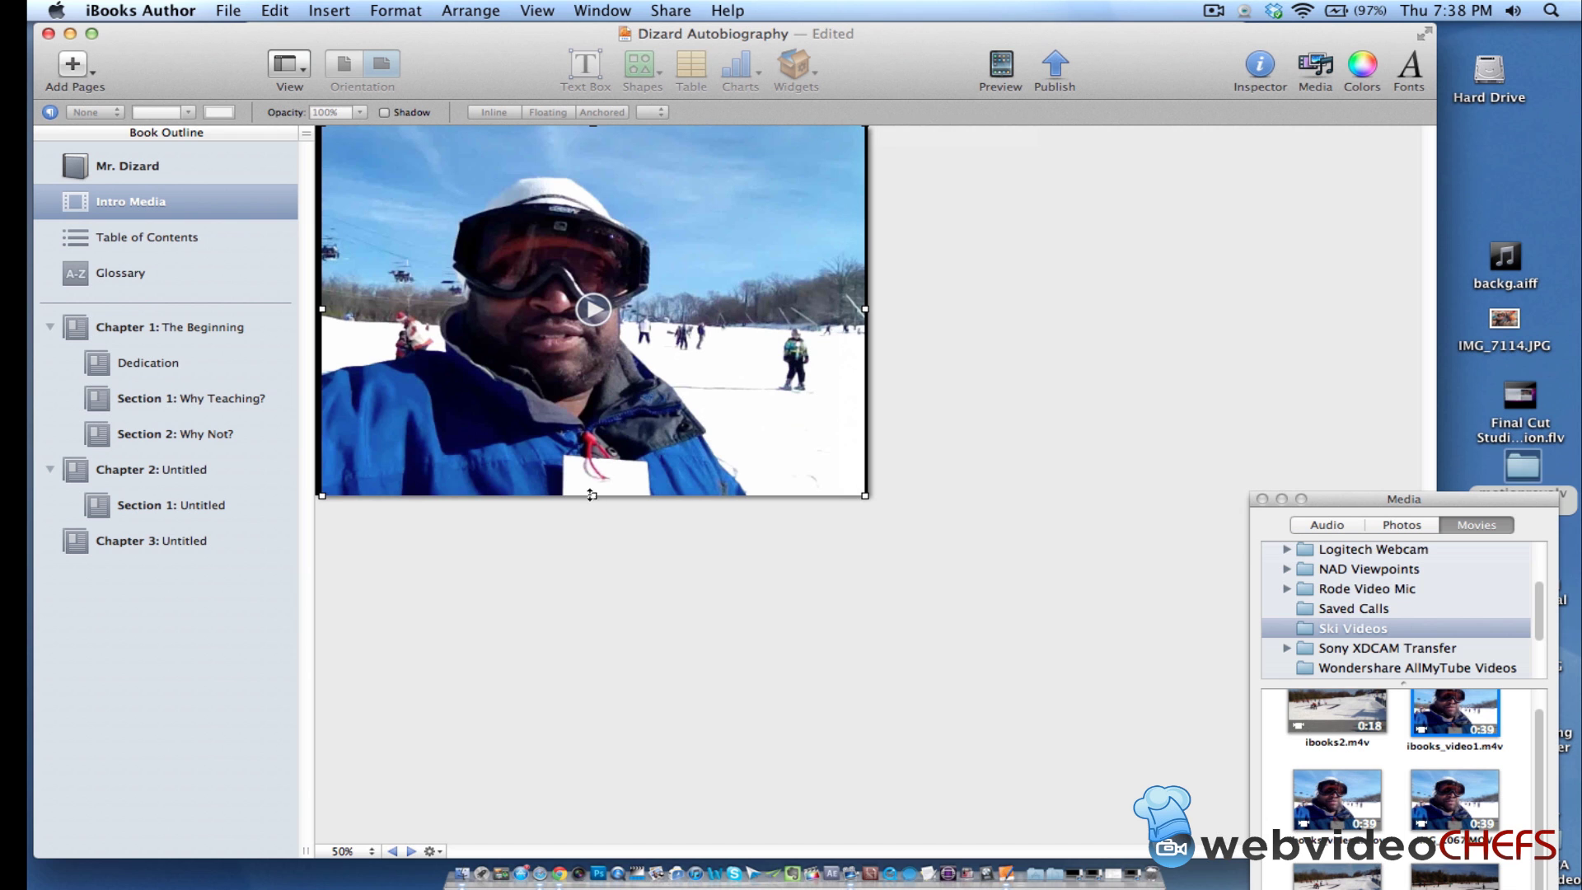
drag(594, 493, 604, 390)
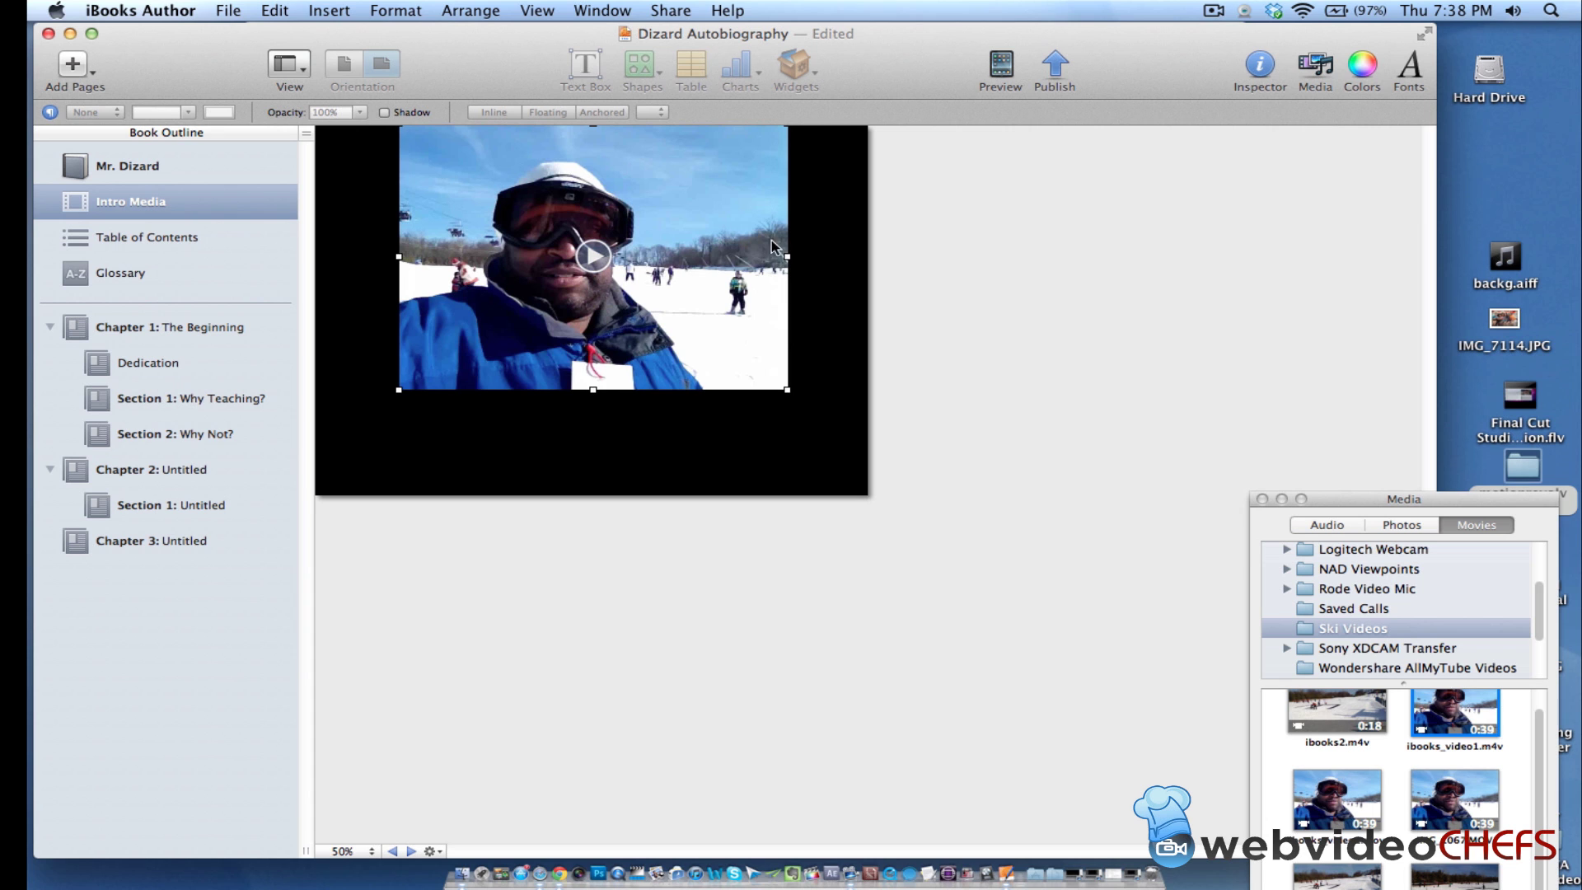
drag(789, 255, 580, 257)
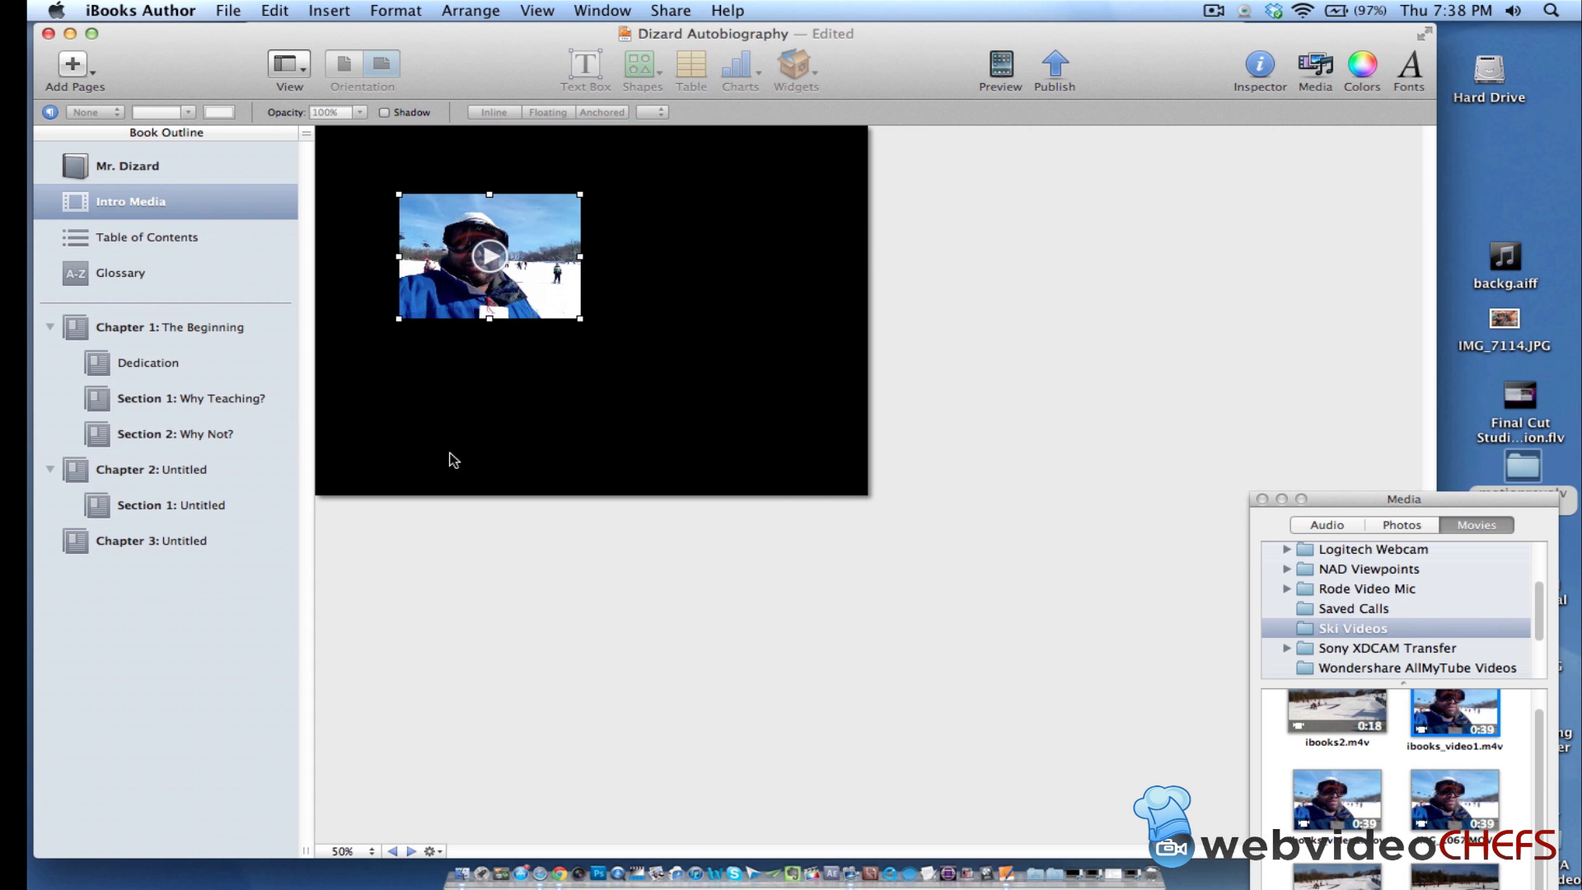
- With the page fit in view, shrink the movie to about 285 × 214 pt and move it top-left
click(350, 851)
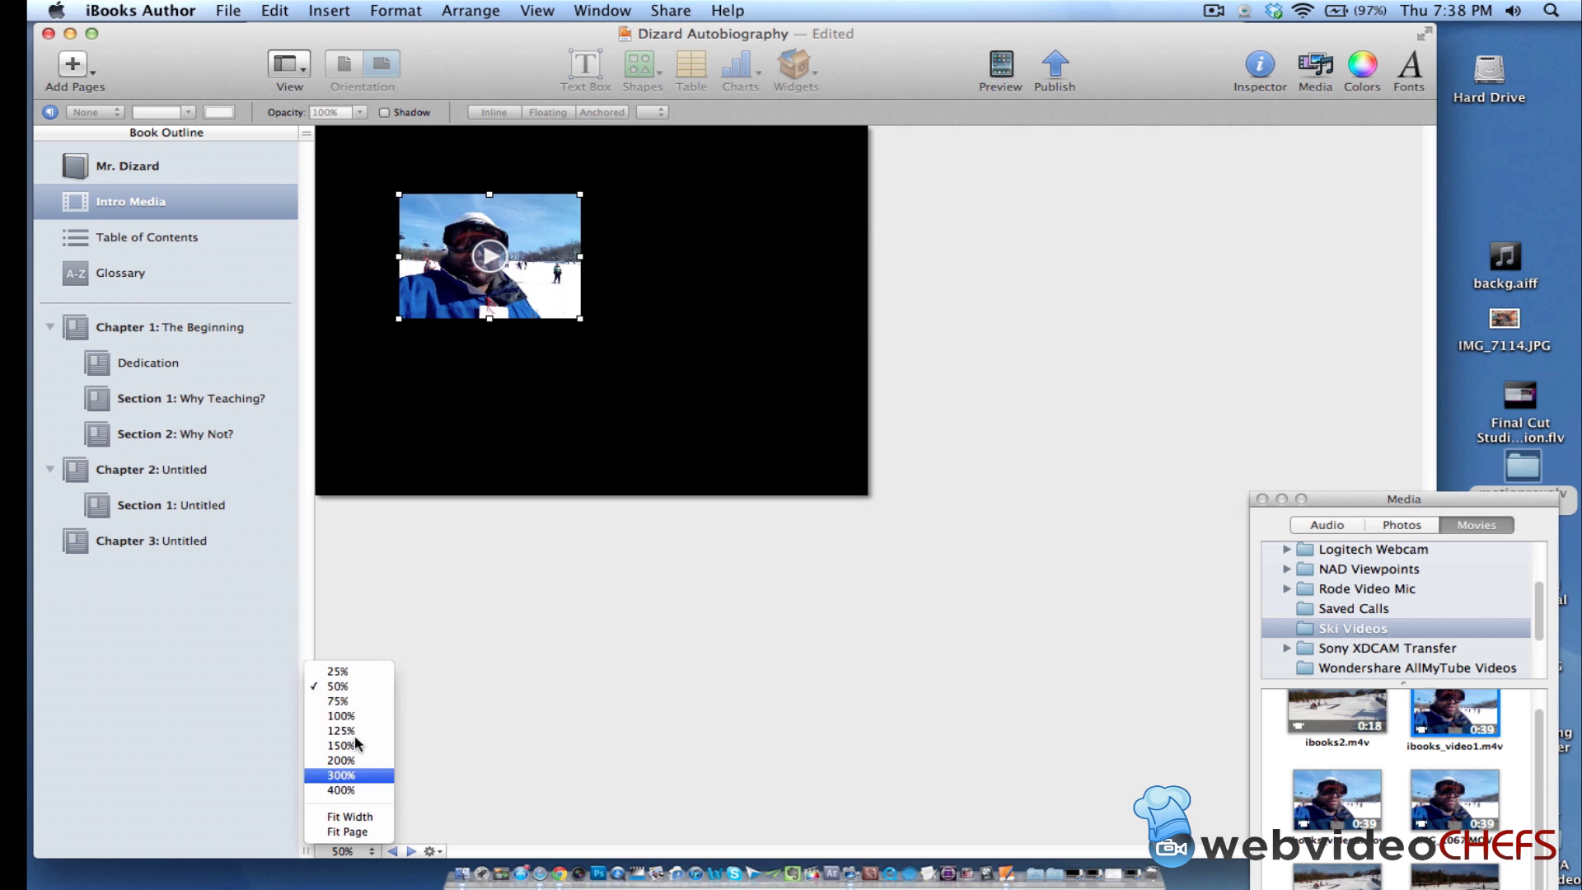
click(365, 833)
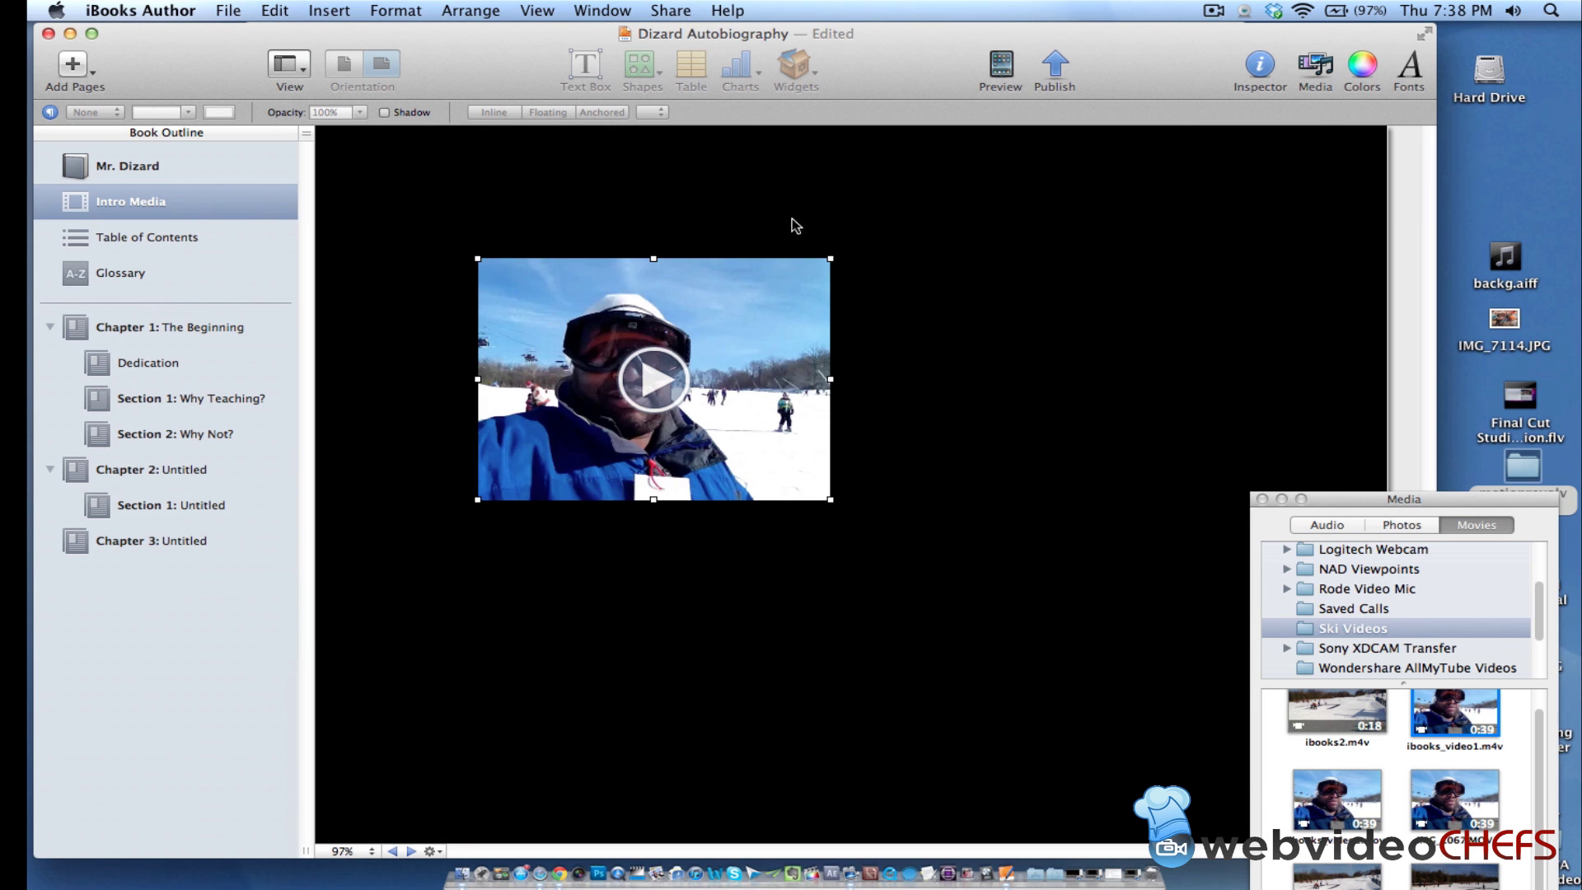
drag(828, 260, 777, 294)
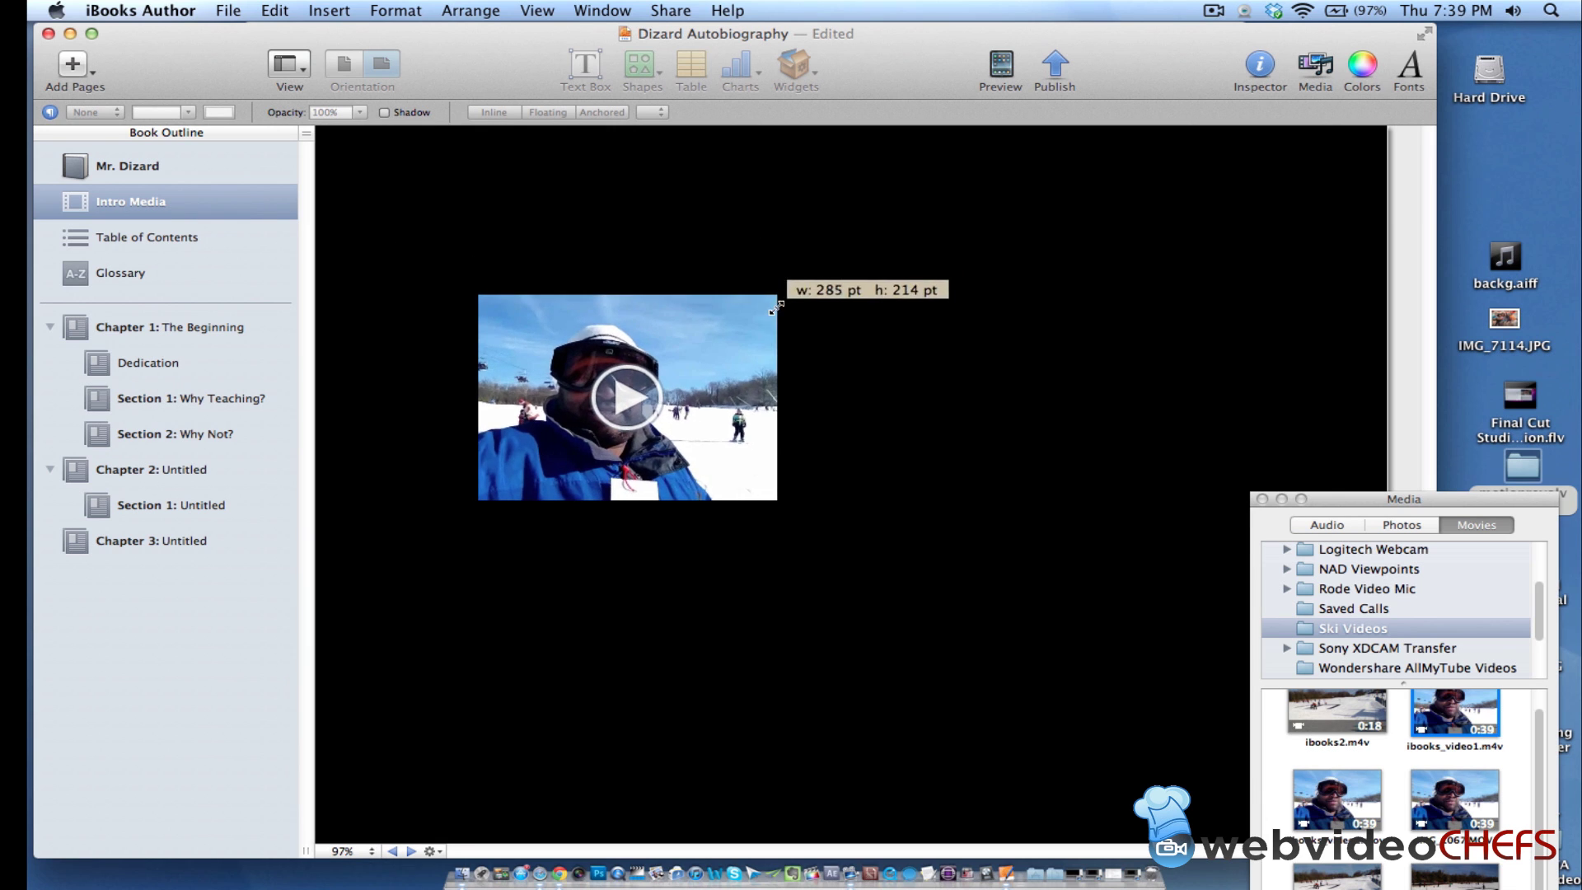
drag(679, 338, 589, 231)
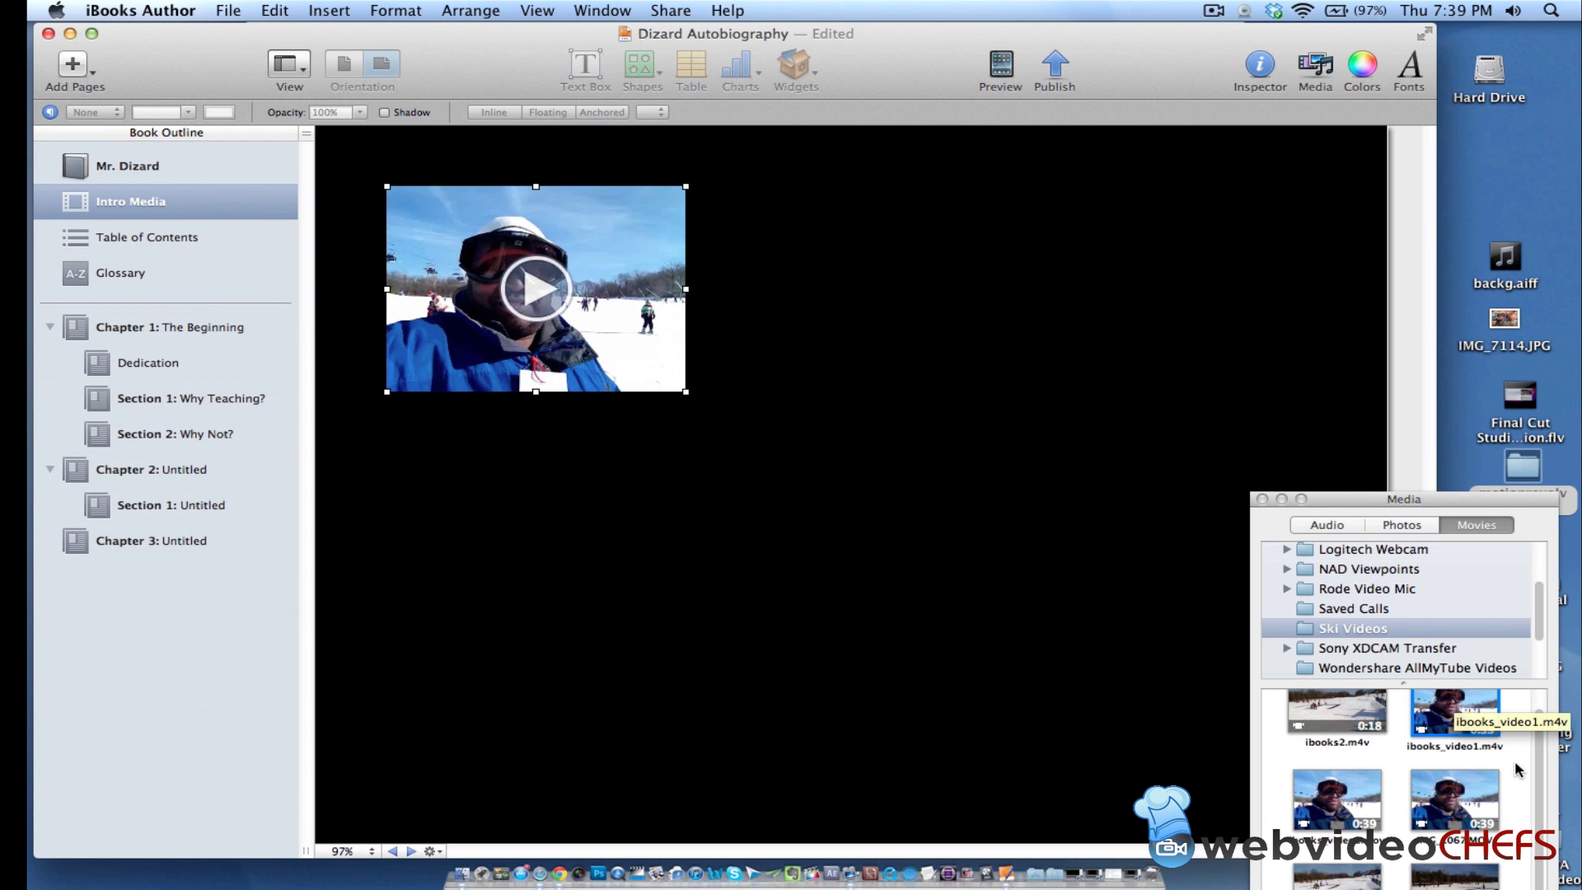
- Place ibooks2.m4v on the Intro Media page, enlarge it into a wide frame, and preview its playback
click(1352, 723)
drag(1312, 725, 912, 497)
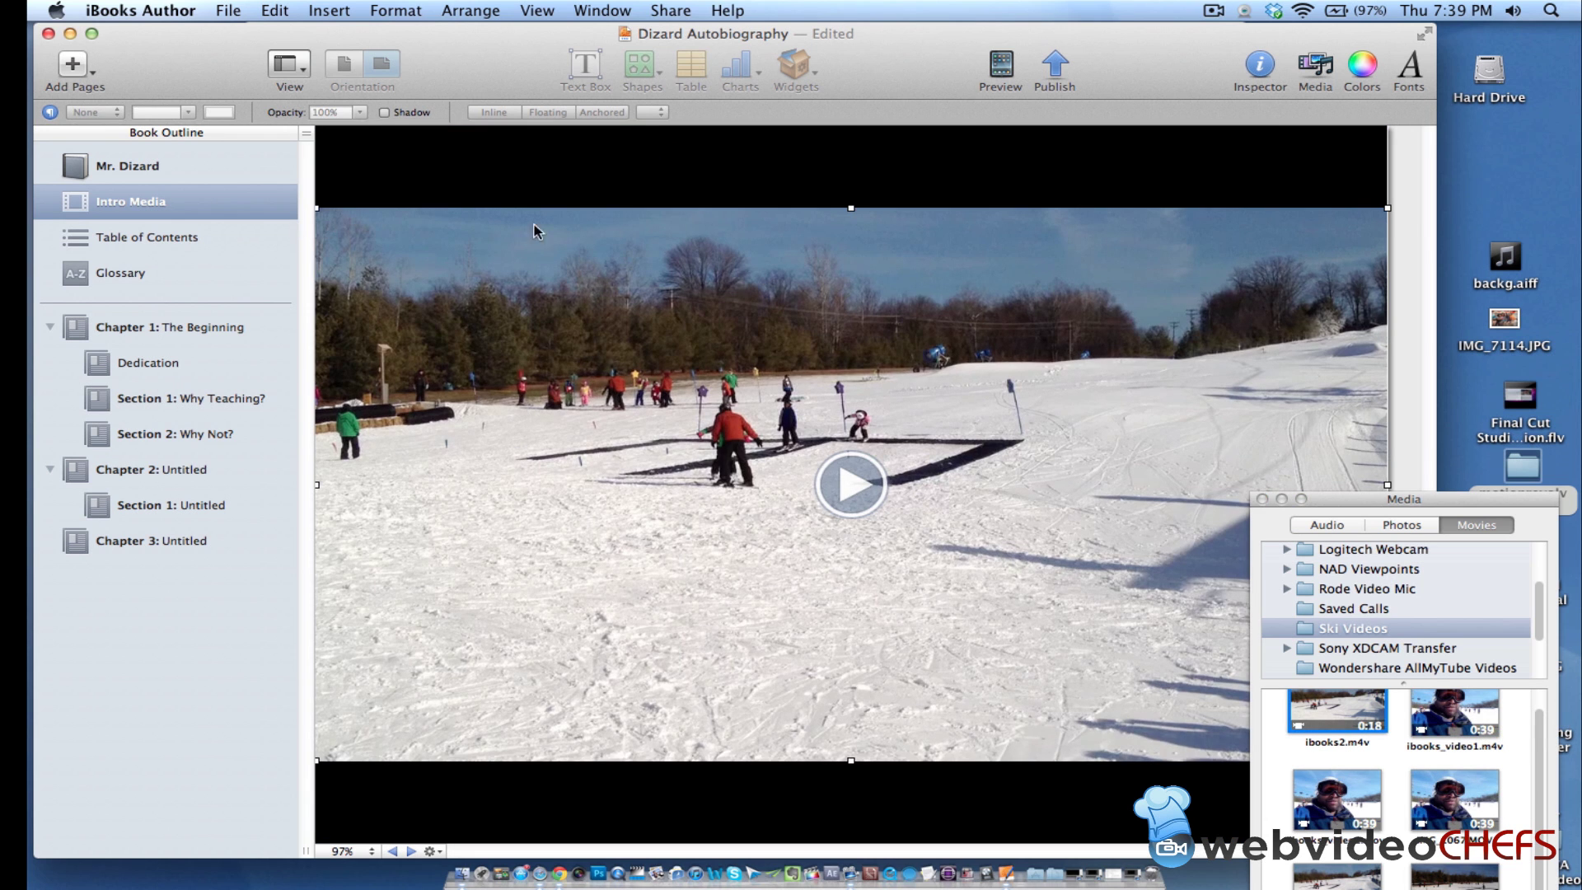
drag(852, 210, 756, 247)
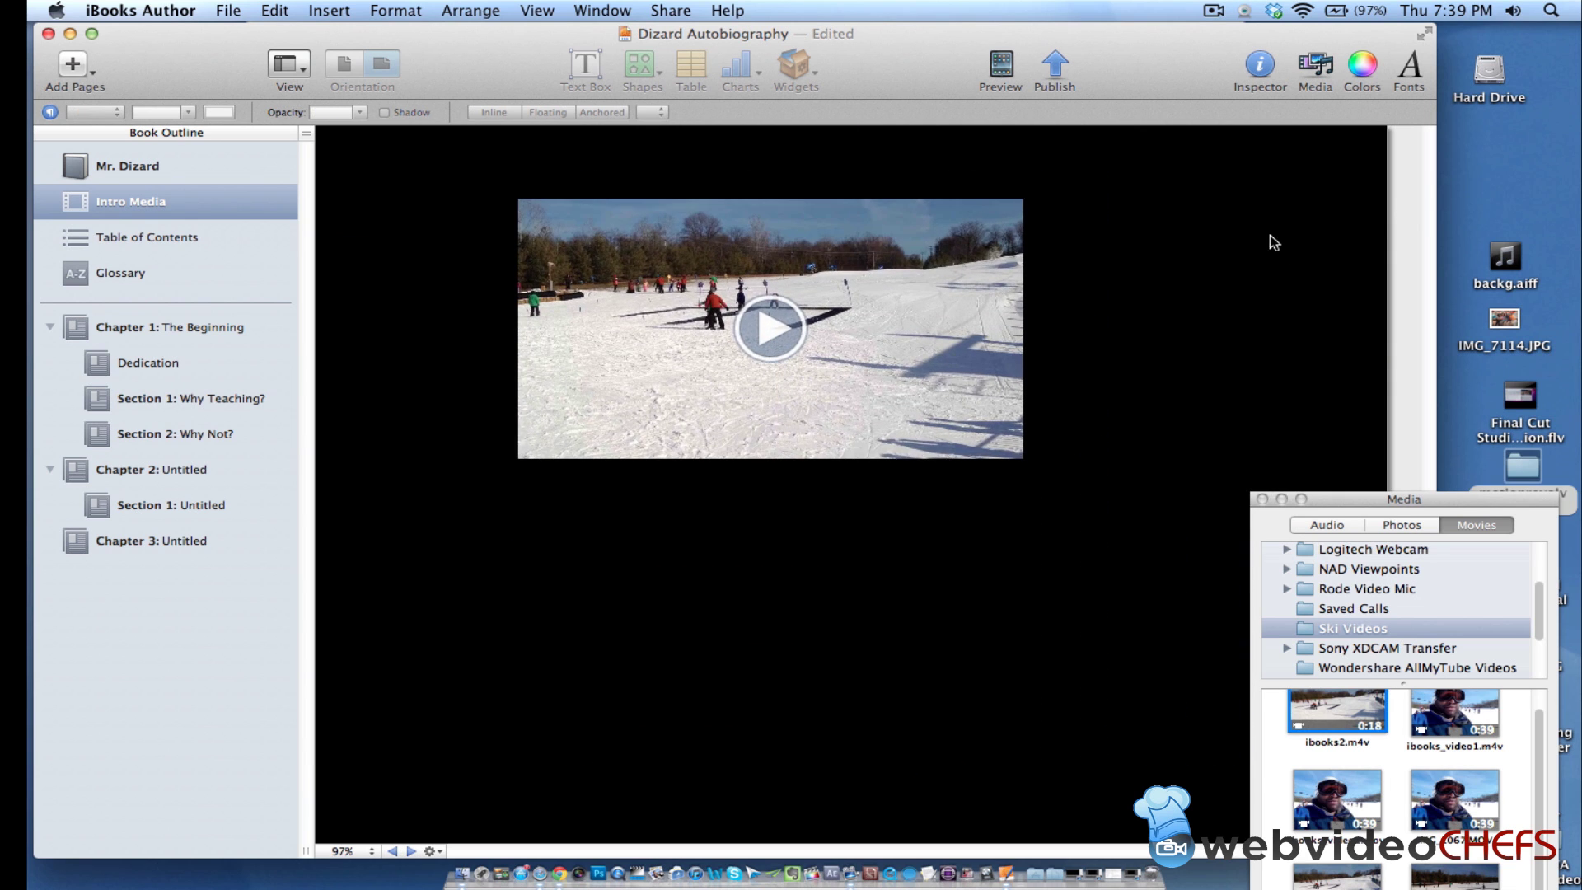
drag(818, 313, 911, 453)
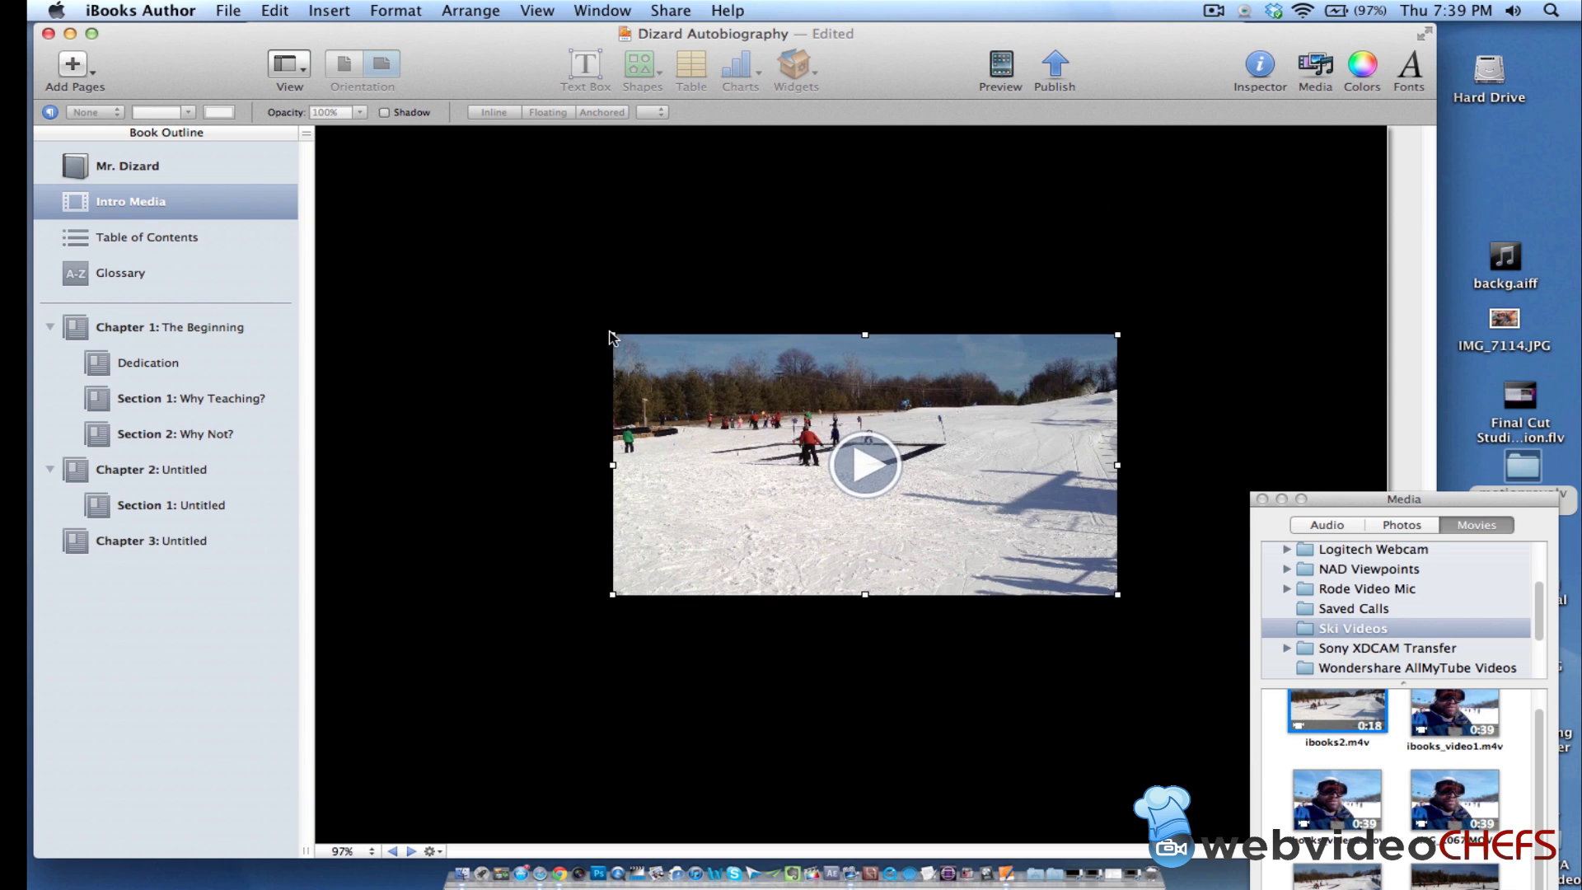
drag(611, 331, 320, 158)
drag(696, 305, 842, 341)
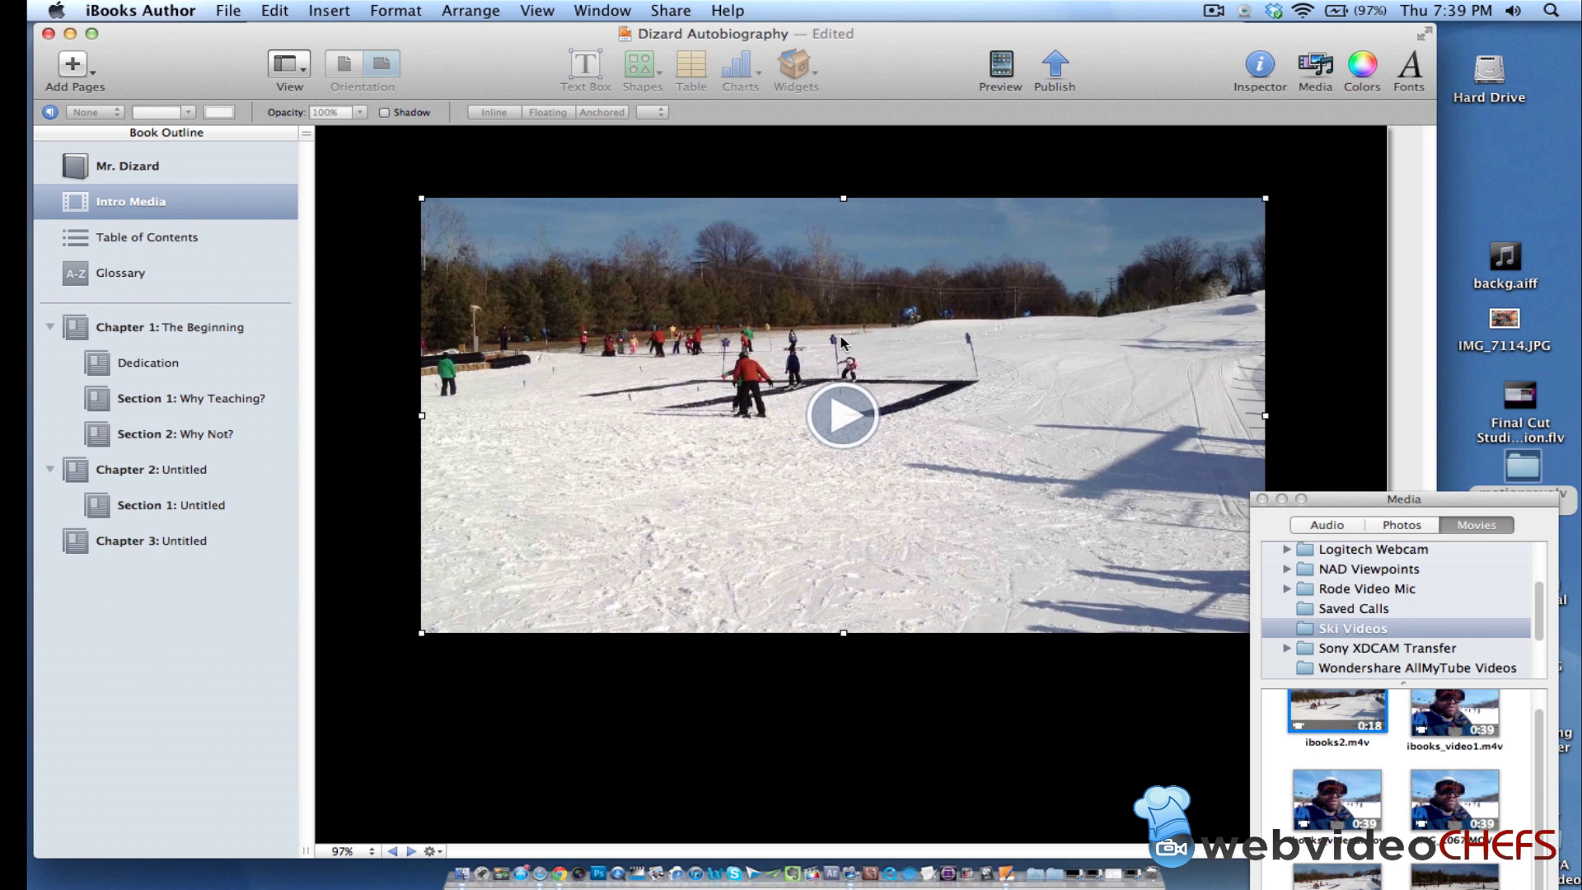
click(872, 419)
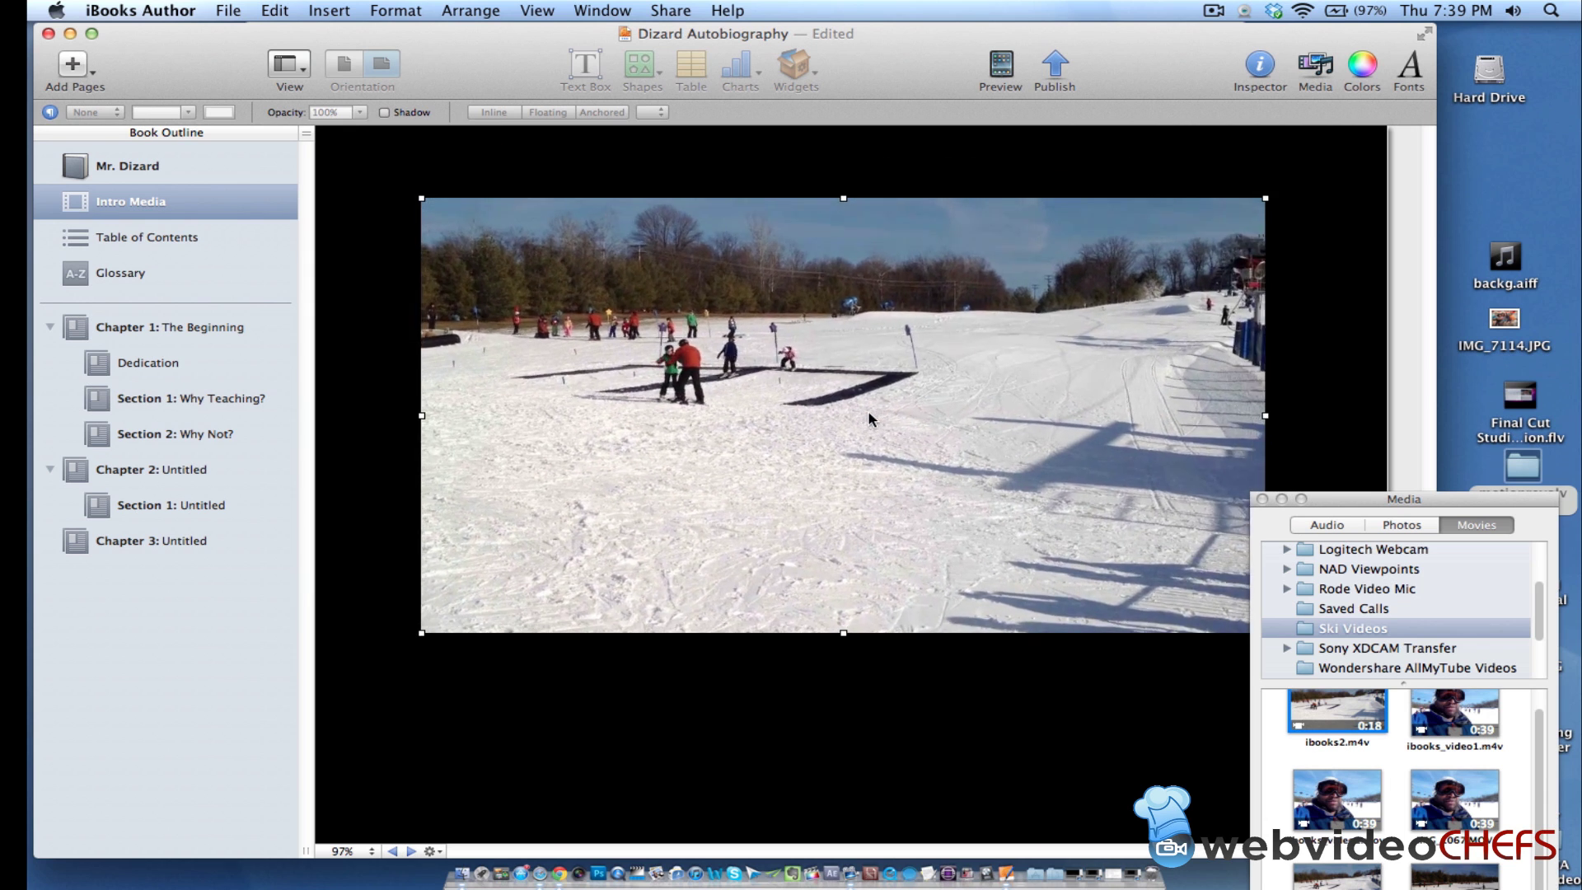
click(872, 419)
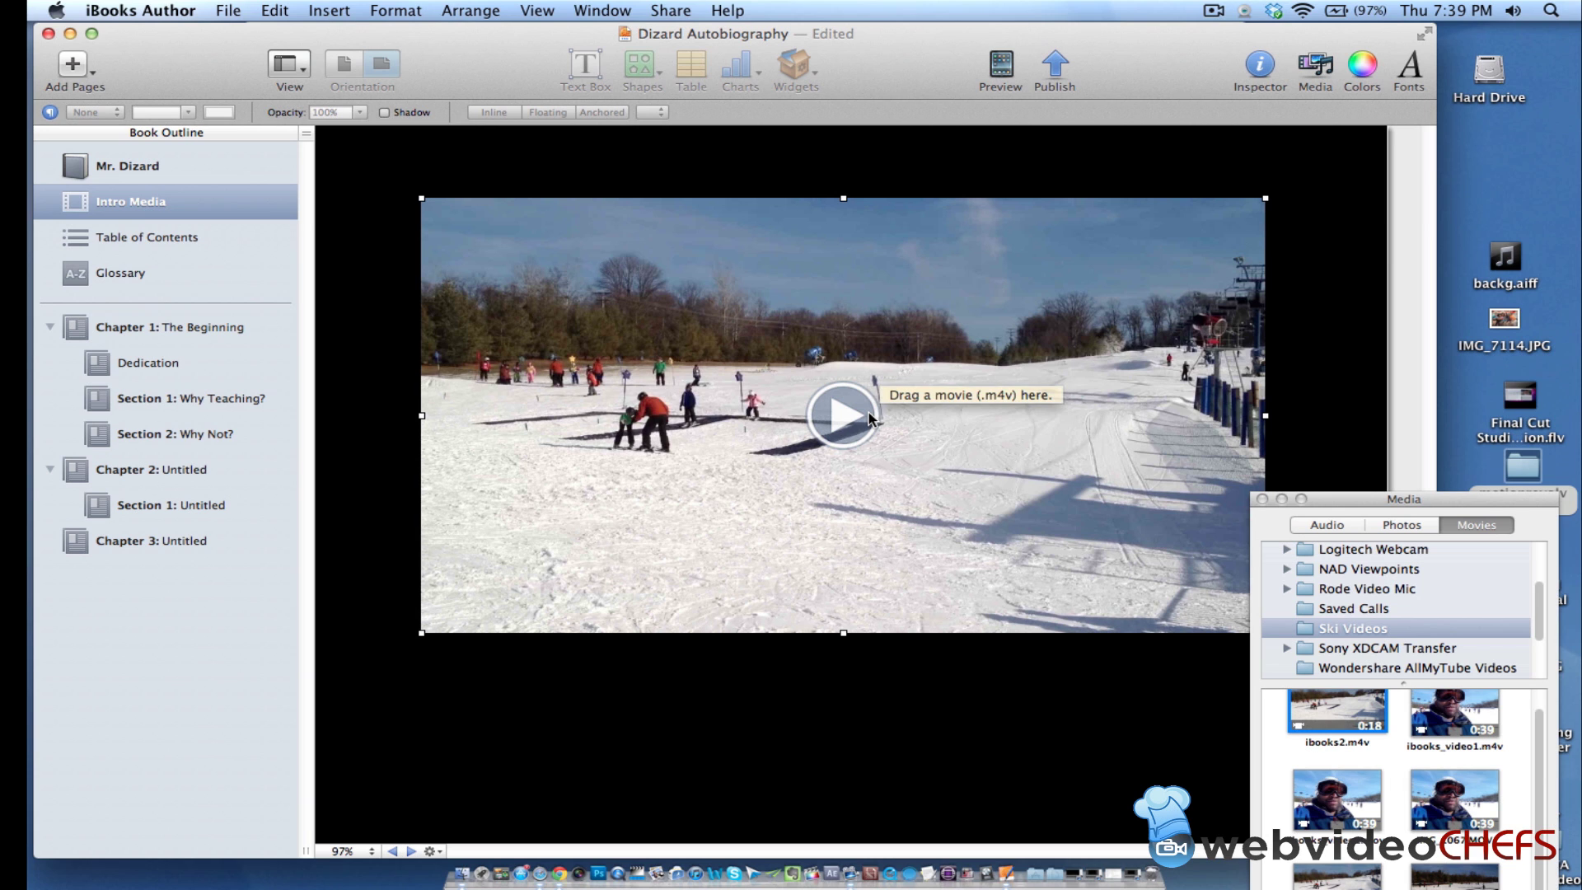
- Close the Media Browser, then enlarge the ski movie from its corner and centre it across the page
click(1262, 500)
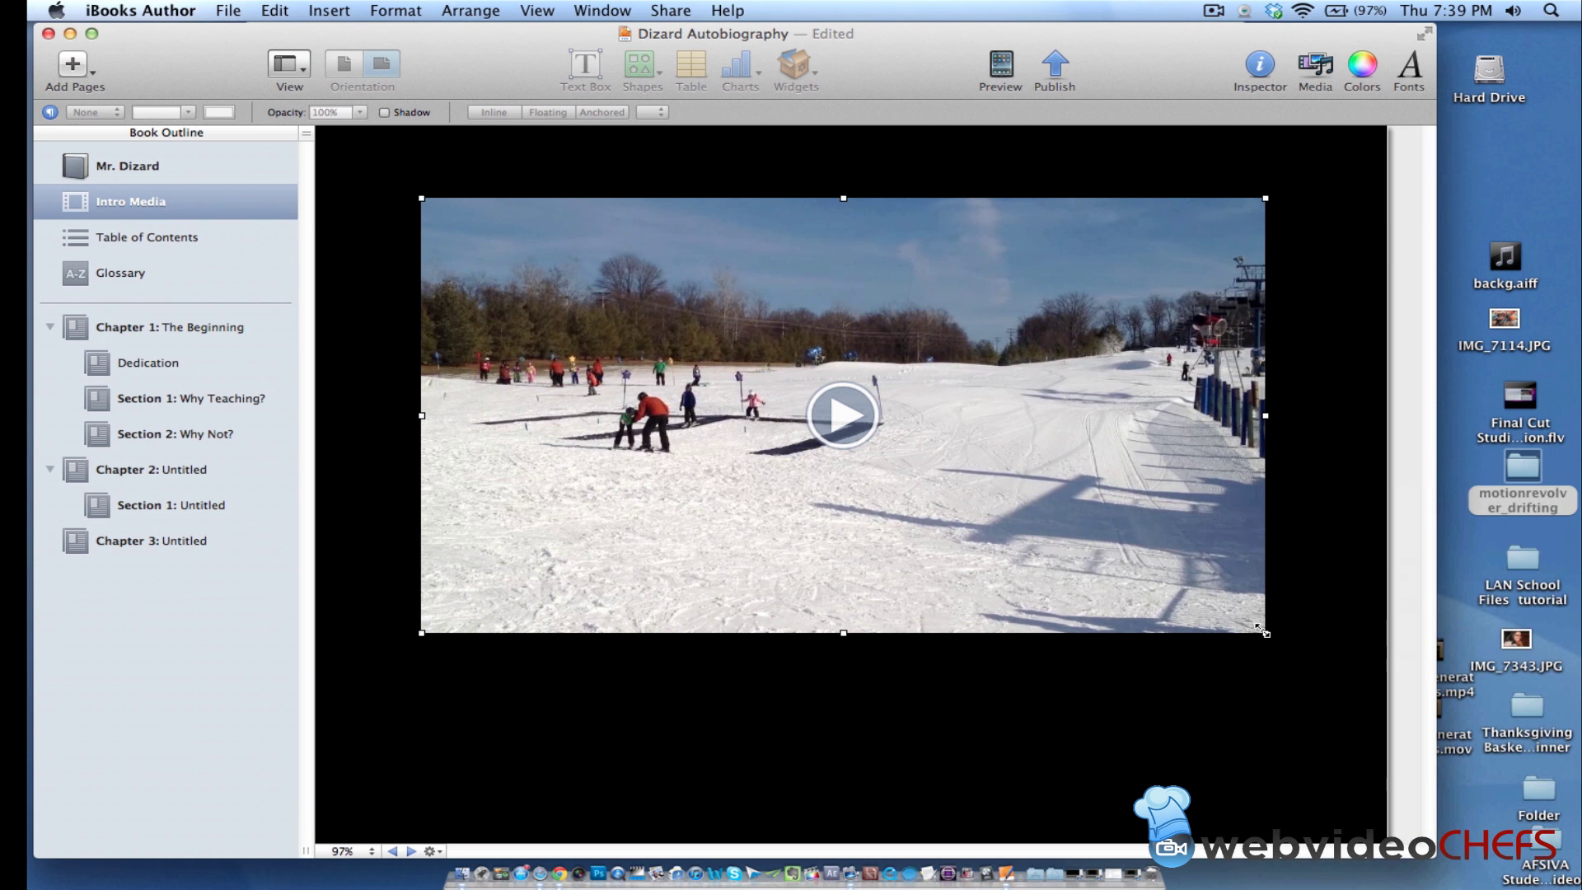
drag(1263, 632, 1377, 706)
drag(1138, 452, 1048, 458)
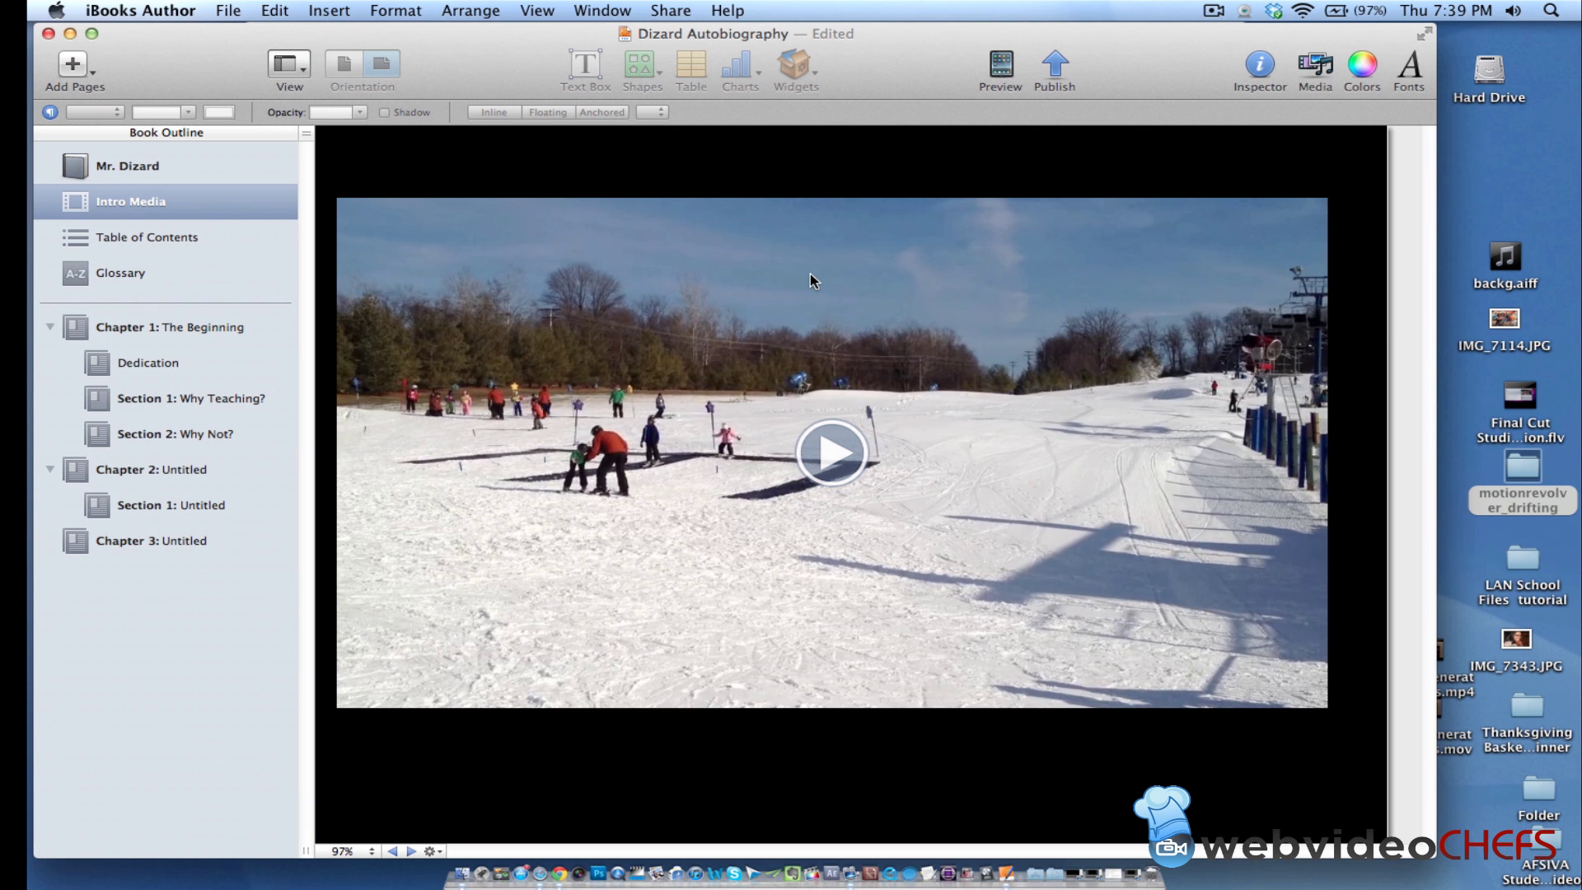
drag(809, 274, 847, 279)
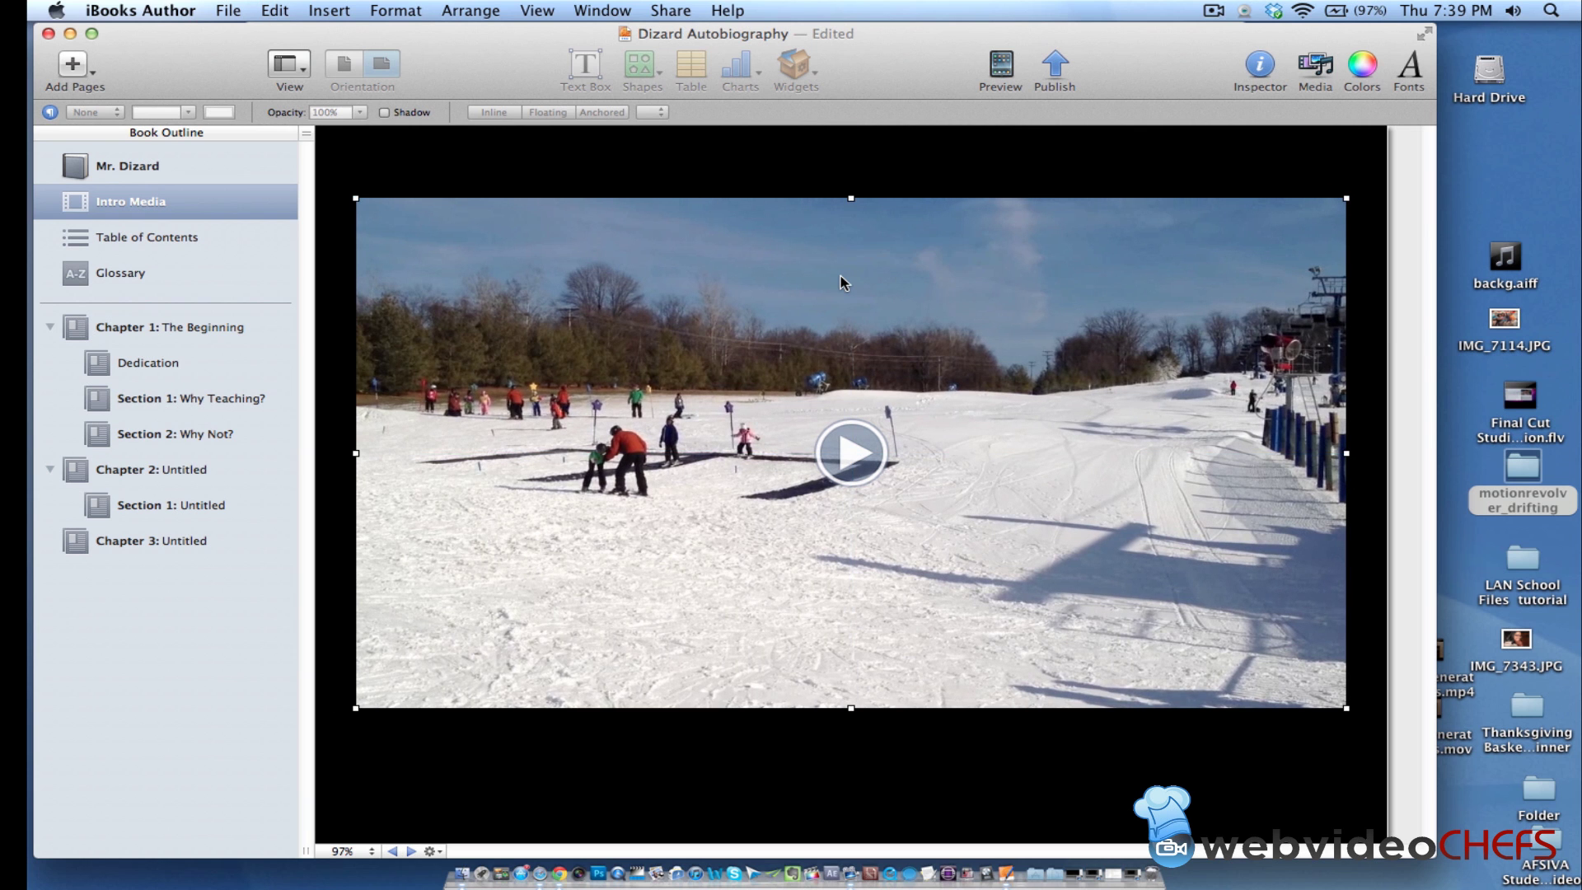